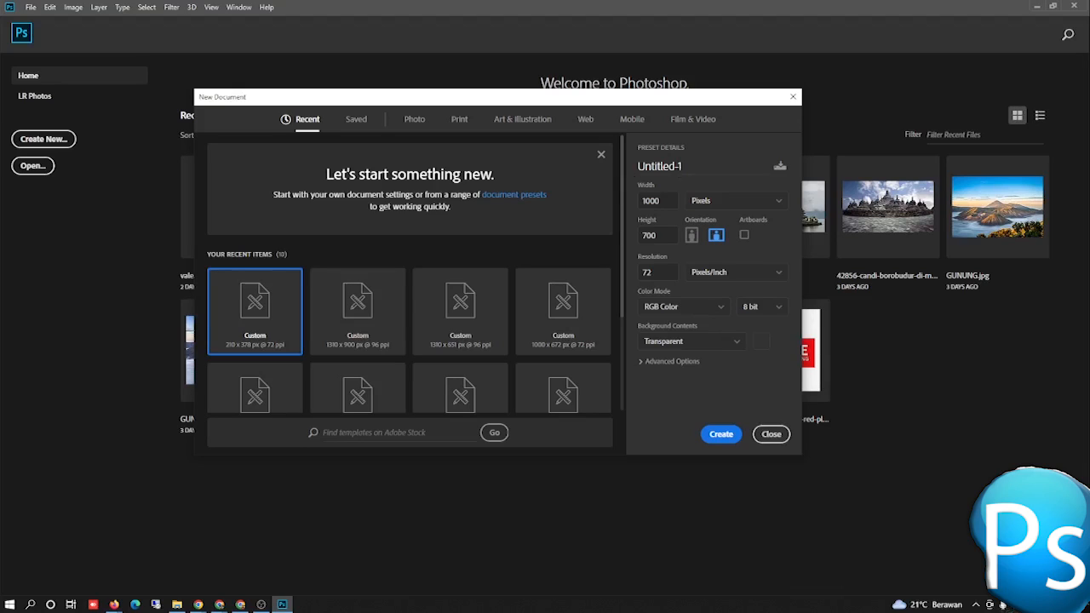
- Name the new document "menyatukan gambar" and keep Pixels as its width unit
drag(685, 167, 586, 155)
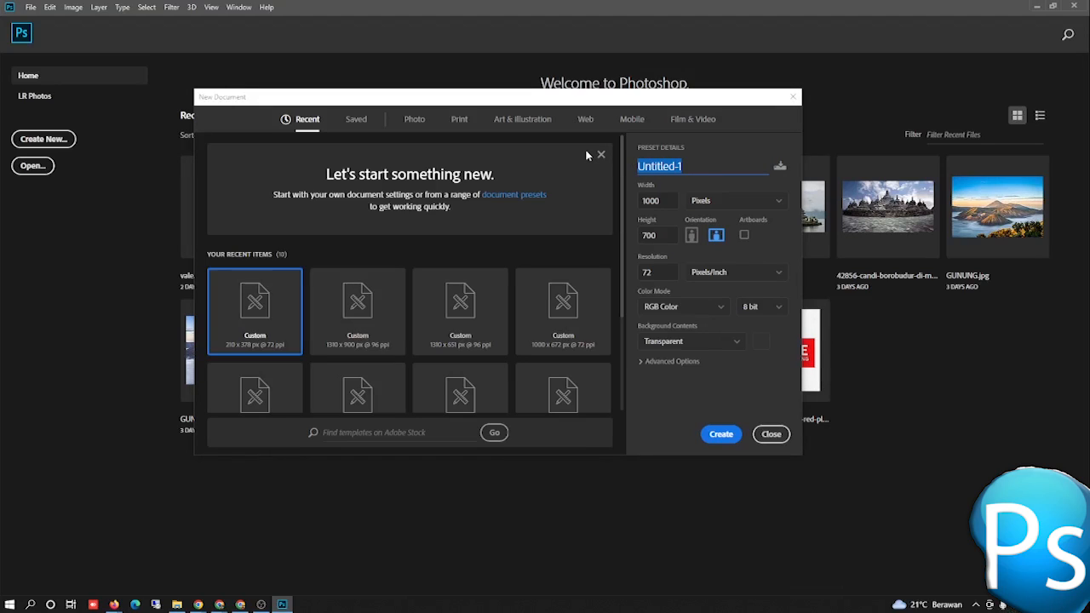
text(menyatuk)
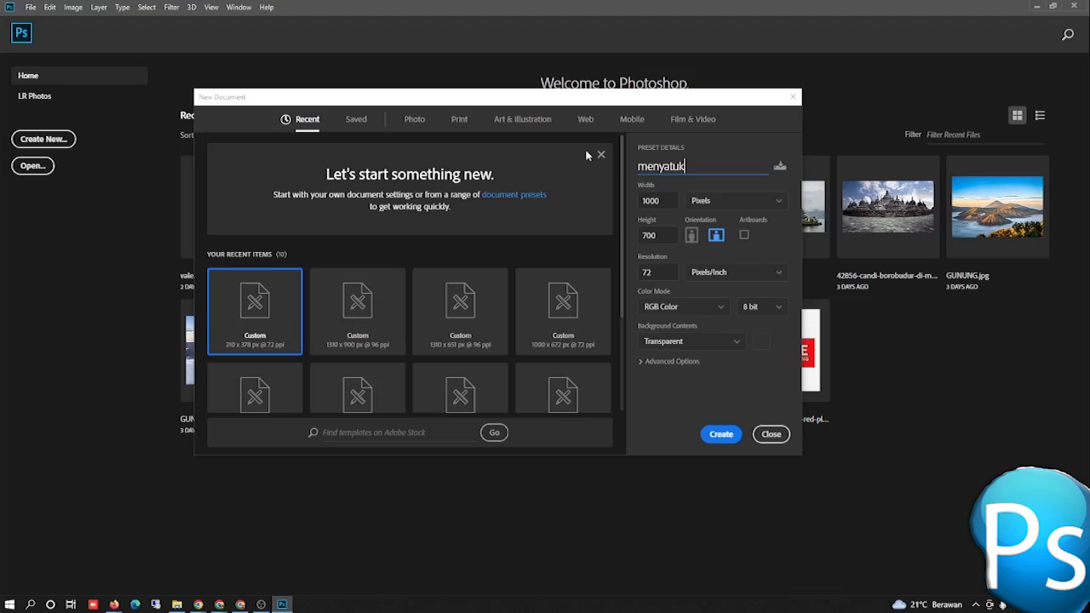
text(an gambar)
click(734, 206)
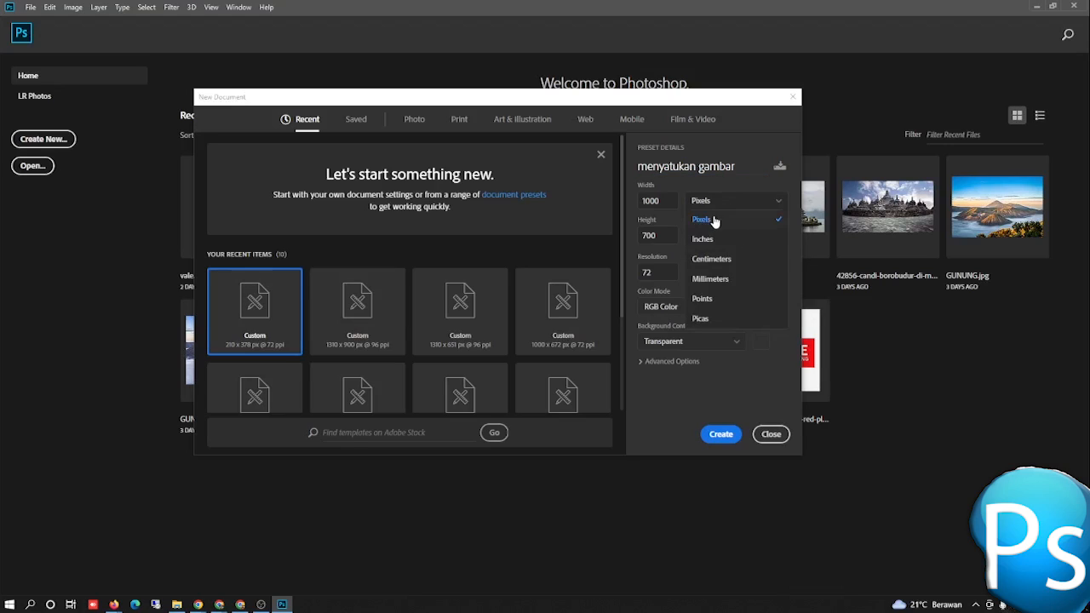
click(721, 220)
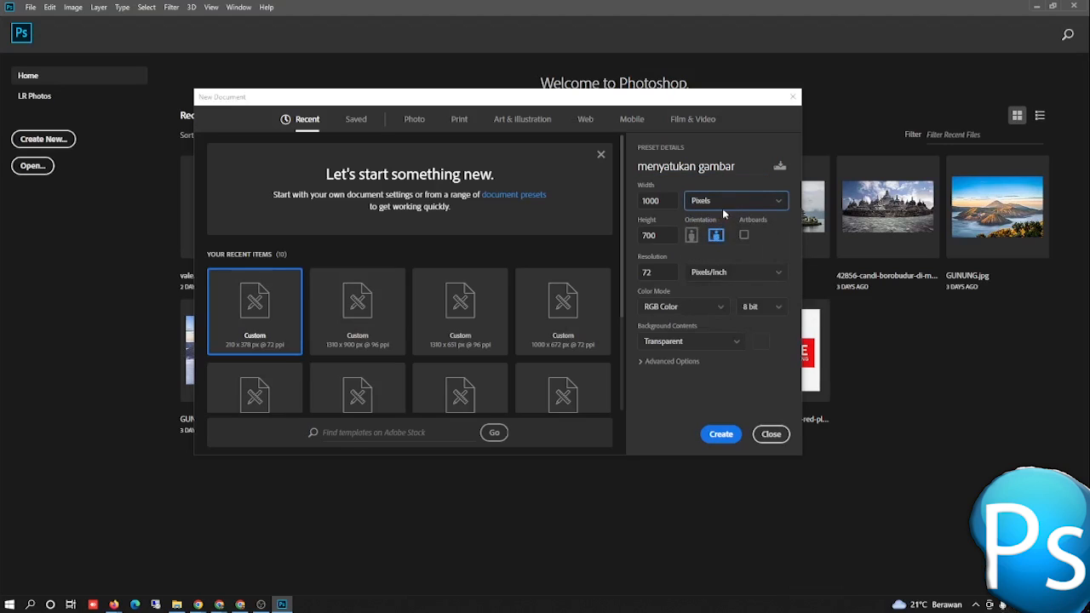
click(727, 202)
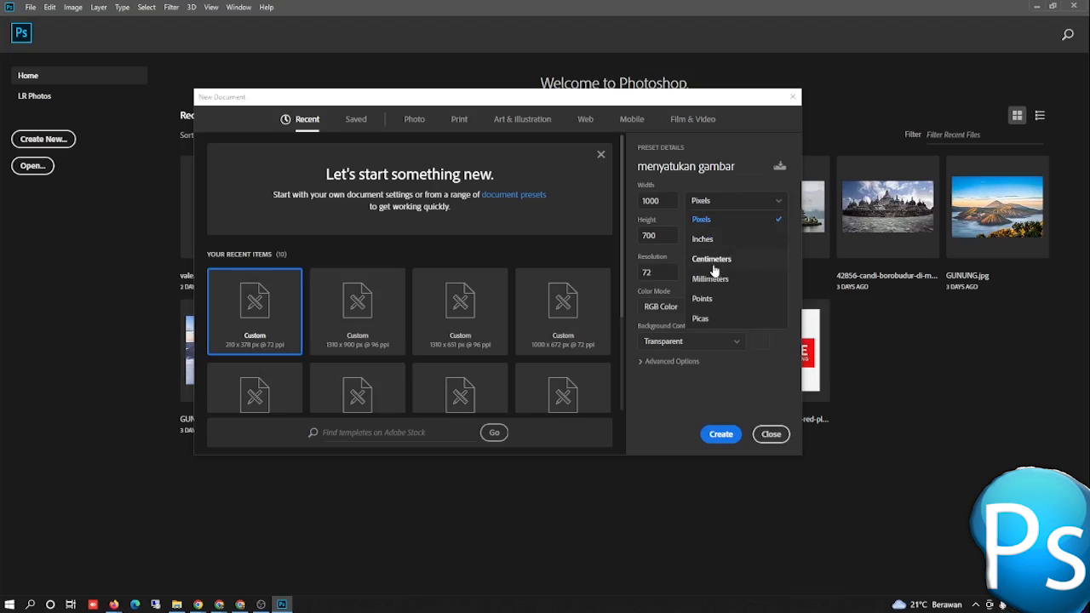
click(708, 204)
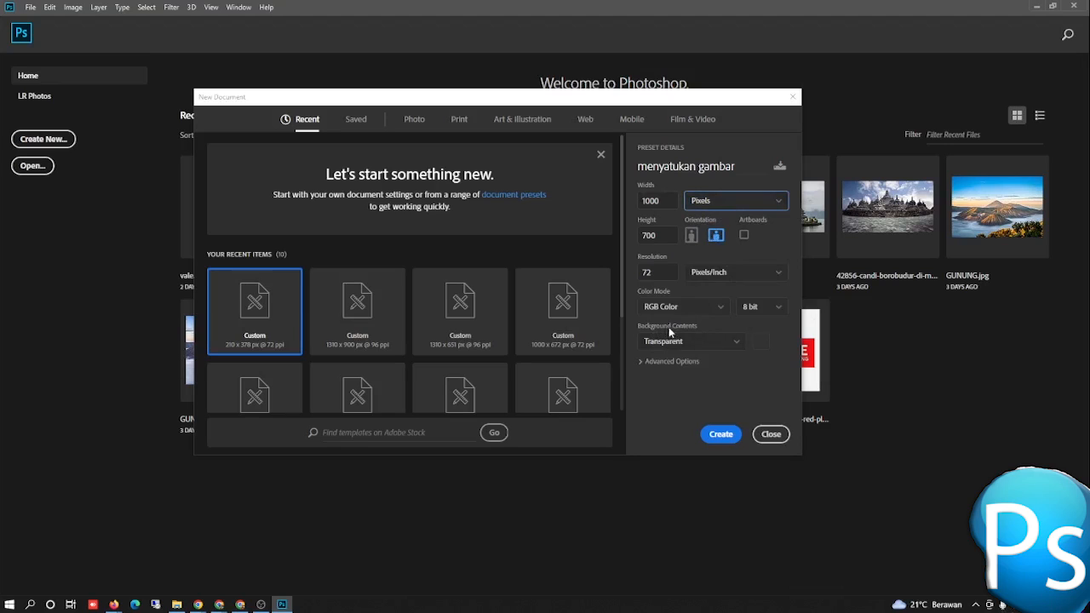
- Create the document with RGB Color mode and Transparent background contents
click(708, 312)
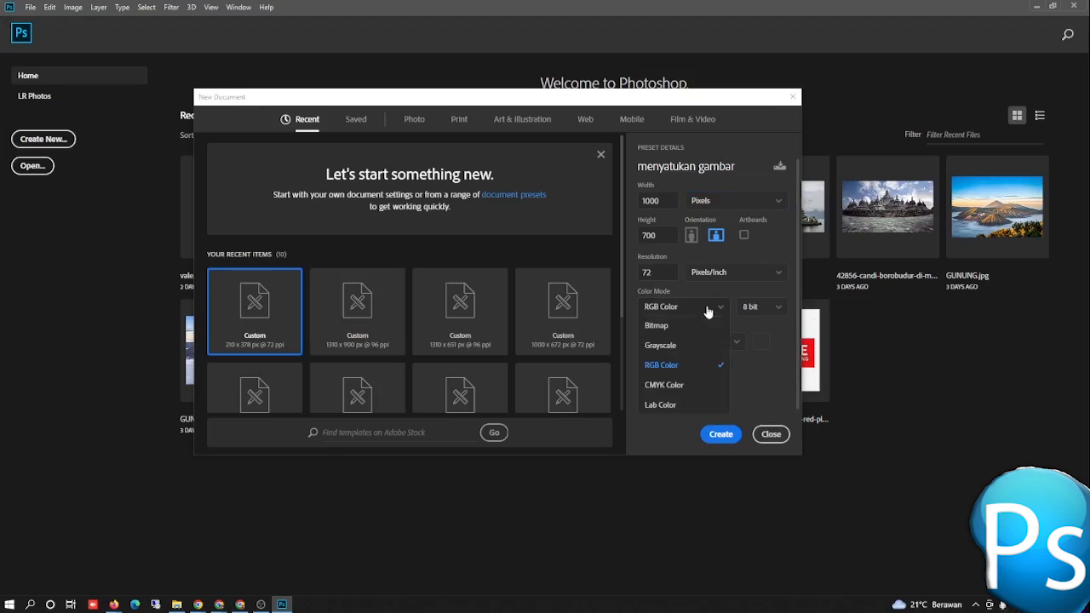
click(674, 364)
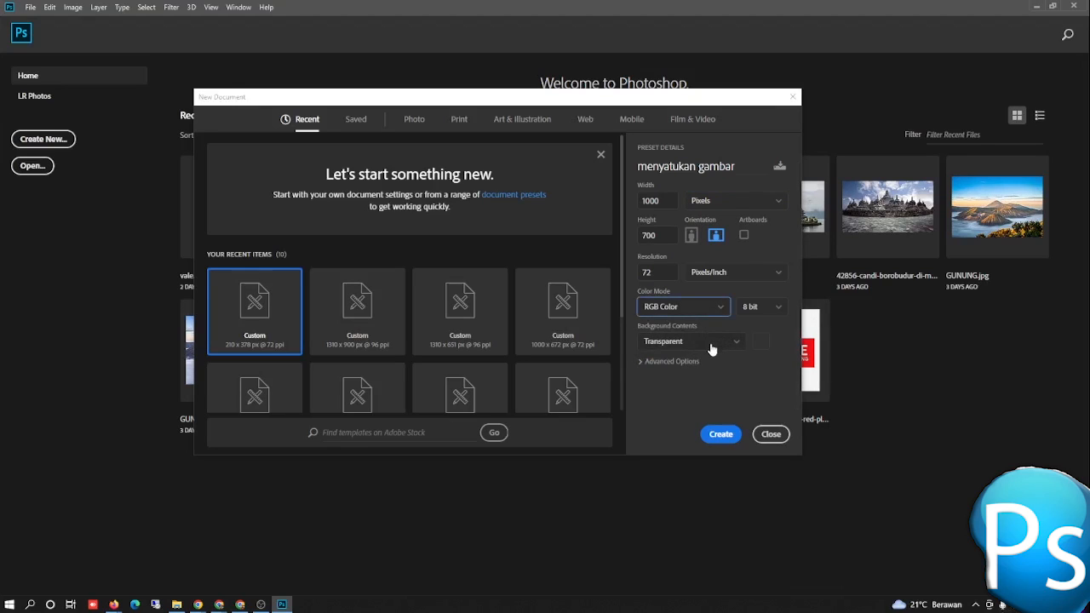
click(712, 345)
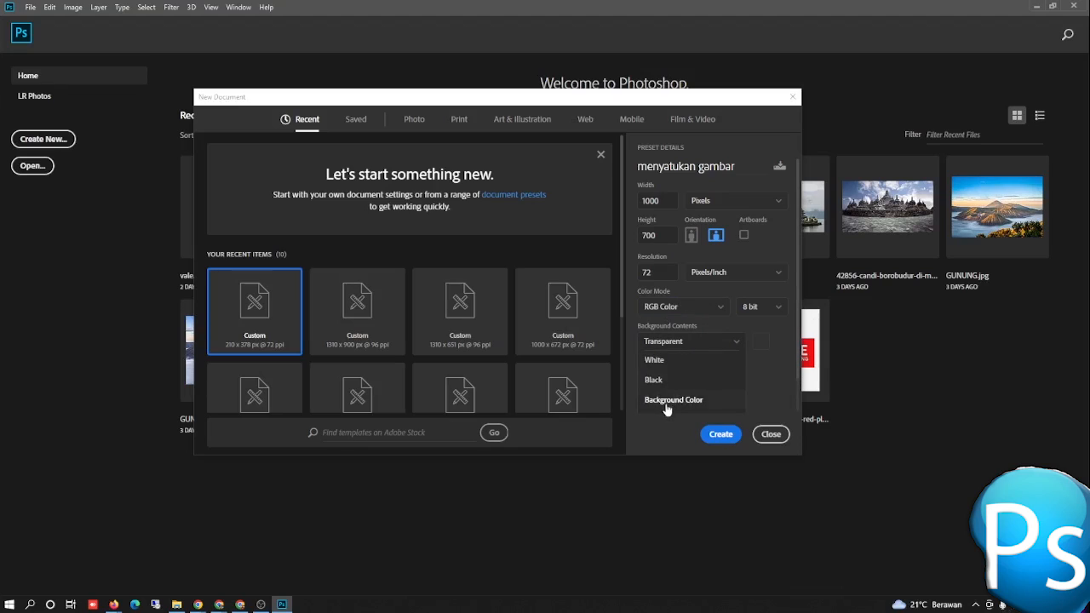
click(680, 342)
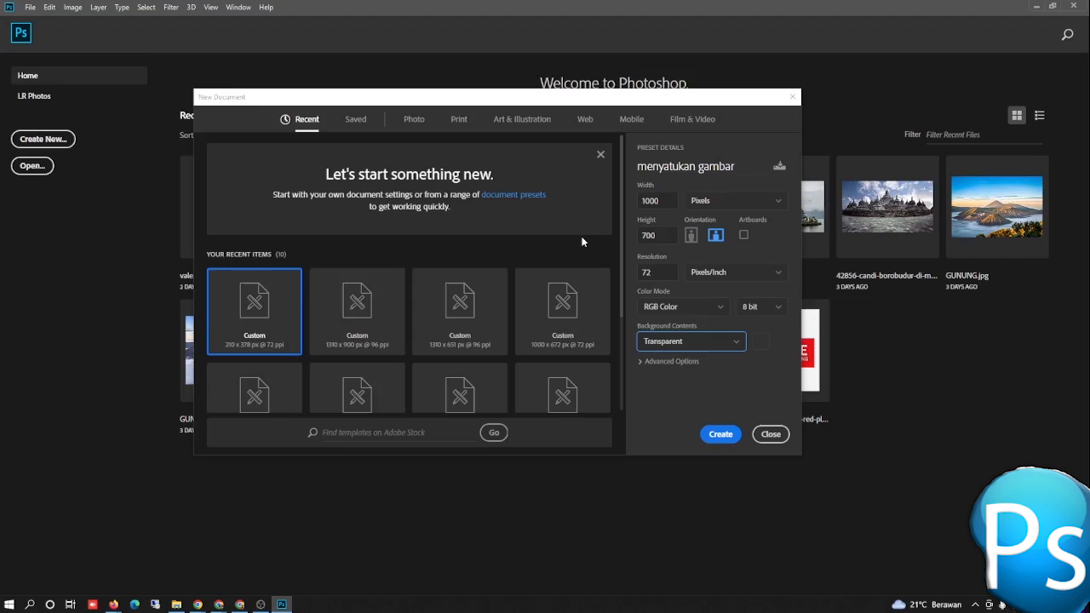
click(719, 434)
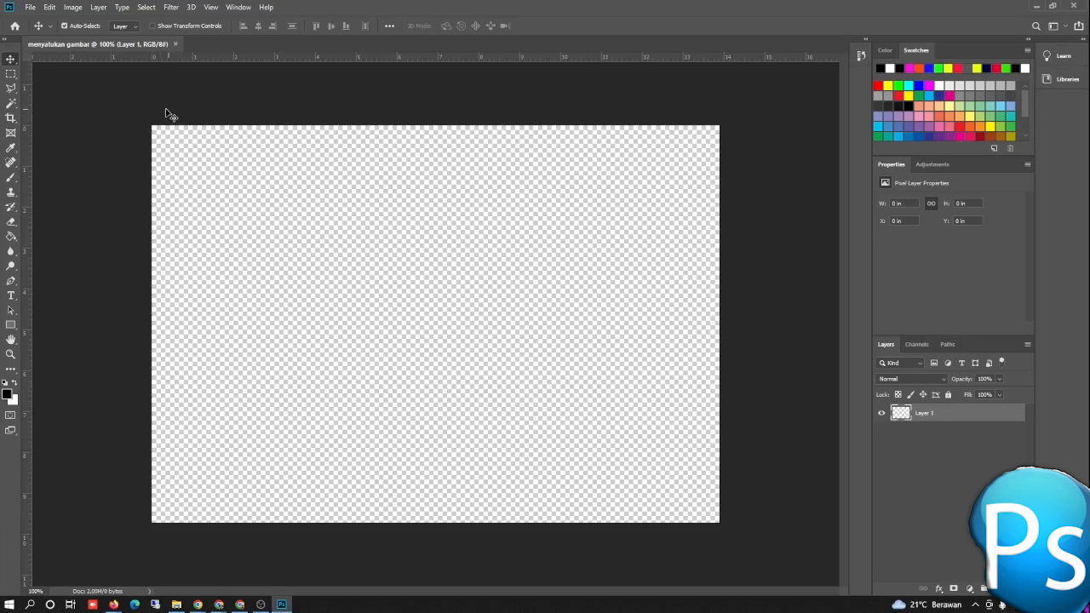
- Open 42856-candi-borobudur-di-magelang-jawa-tengah-pixabay and BALI together from the UJIKOM folder inside desain grafis
right_click(195, 43)
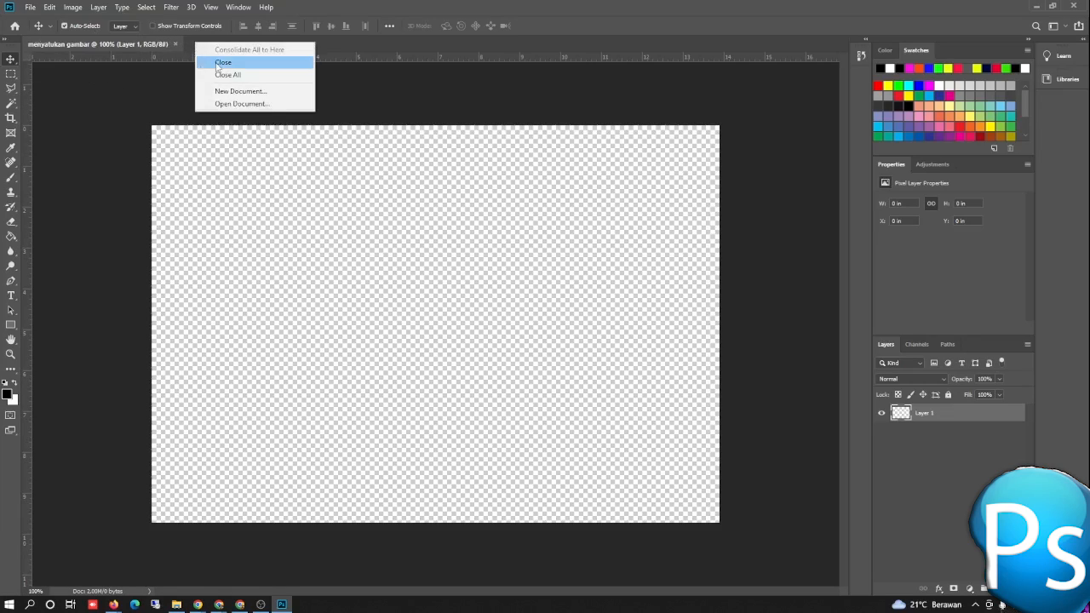
click(32, 7)
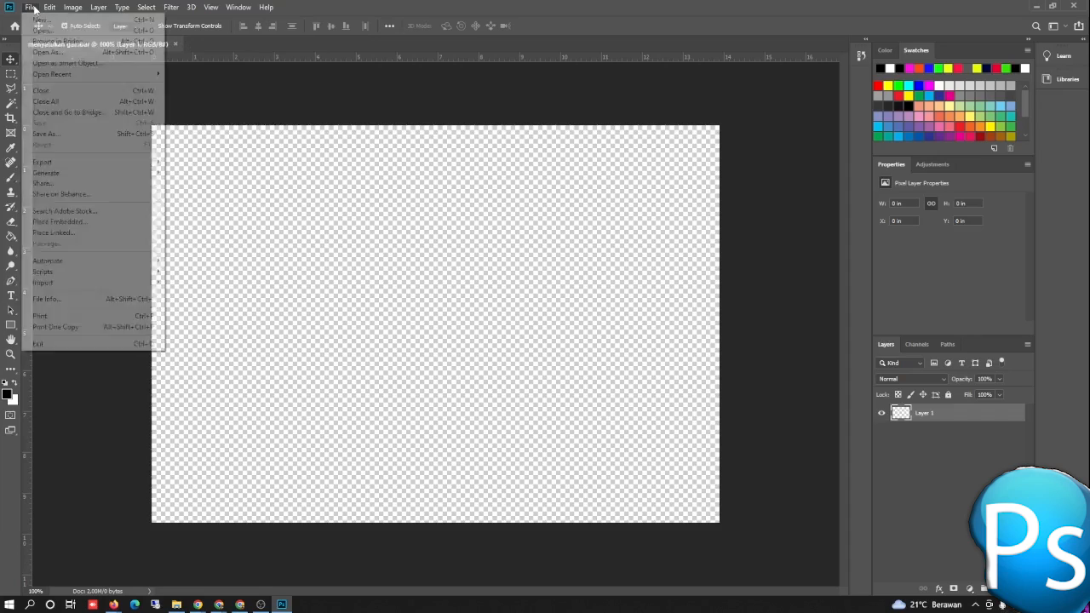
click(47, 30)
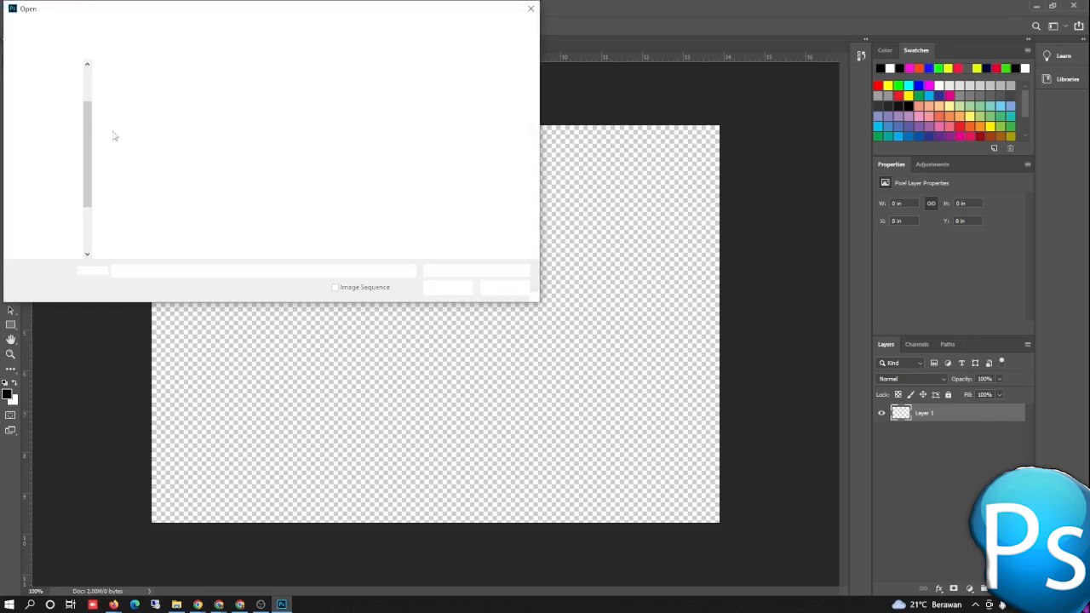
click(132, 29)
scroll(65, 95, up, 3)
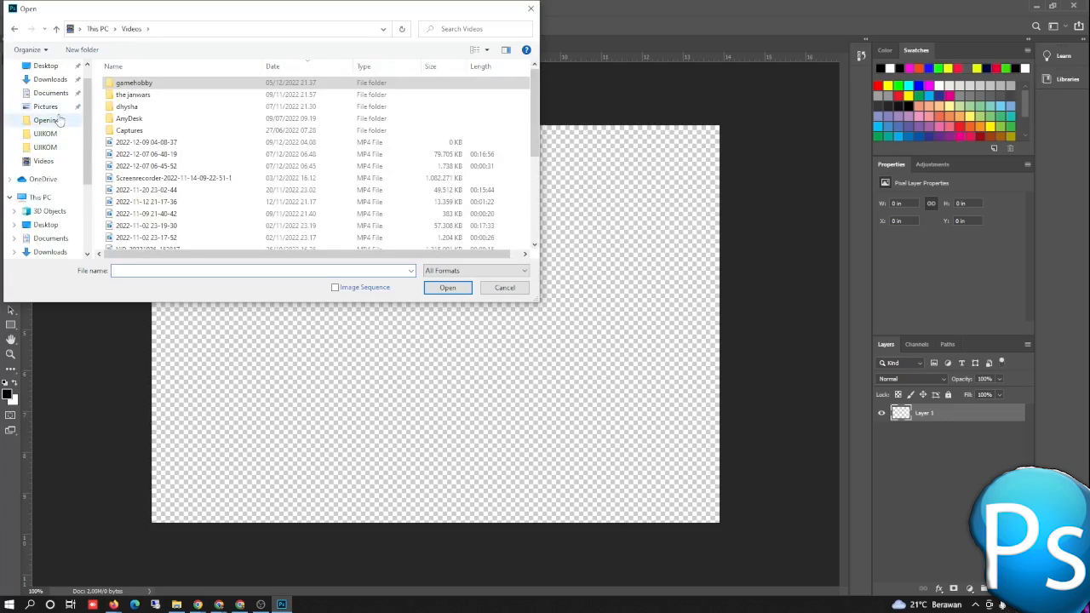
click(50, 108)
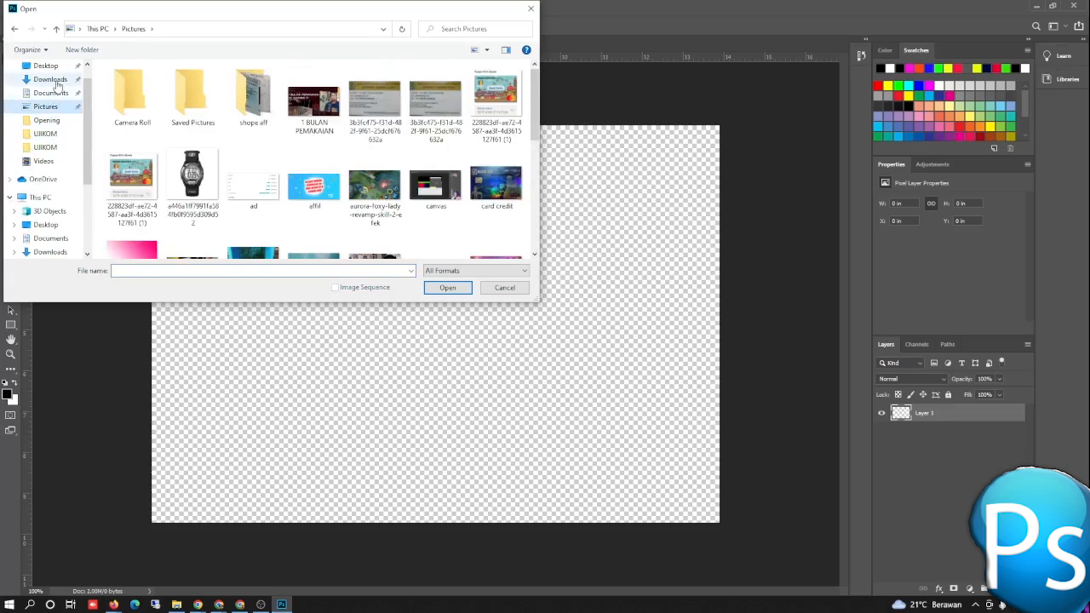
click(53, 80)
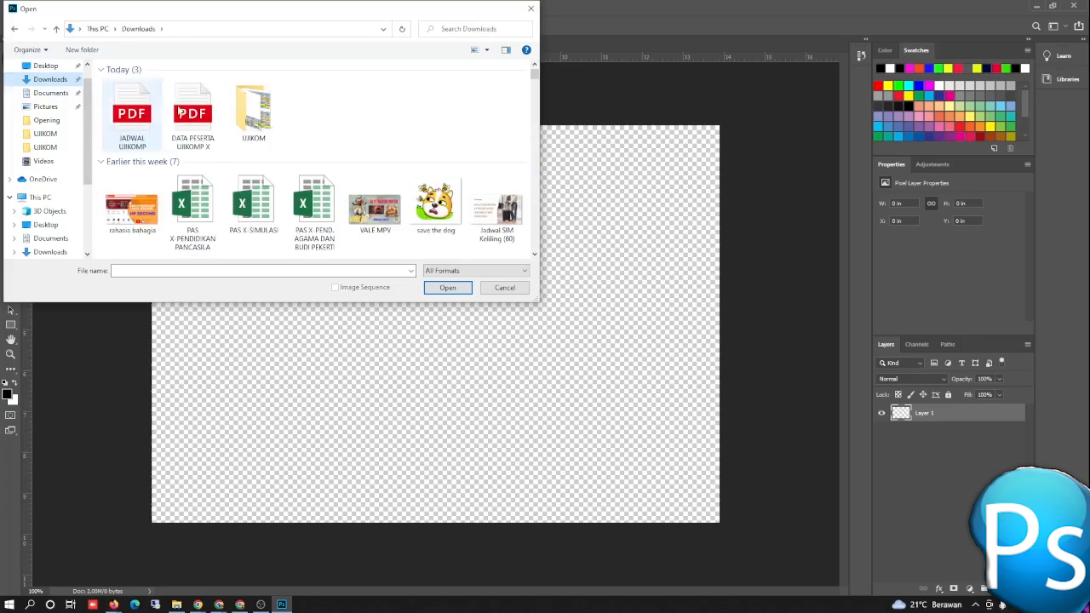
click(49, 147)
click(47, 135)
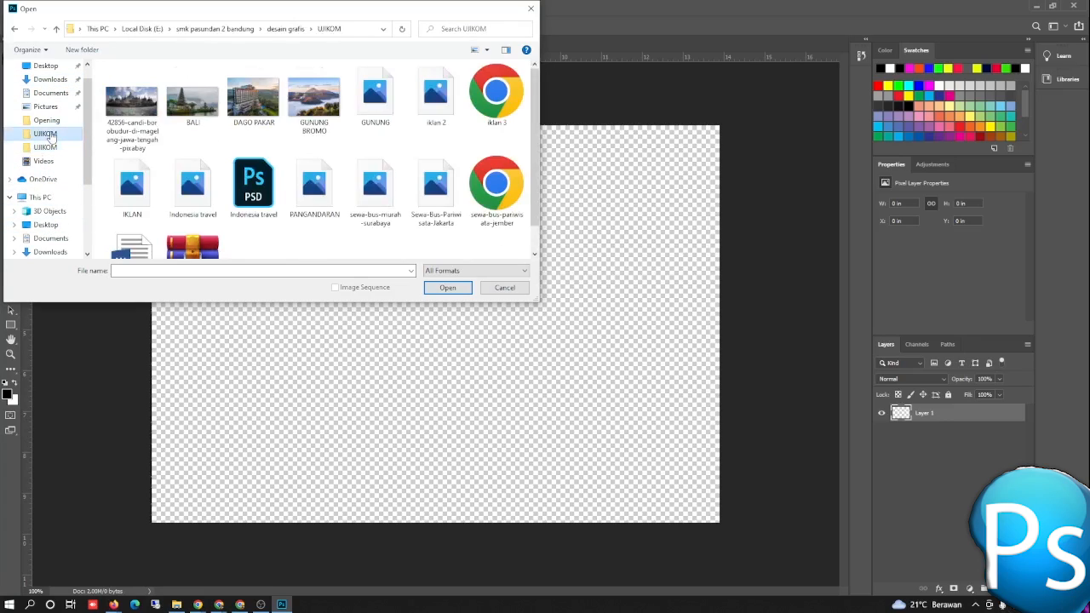
click(131, 109)
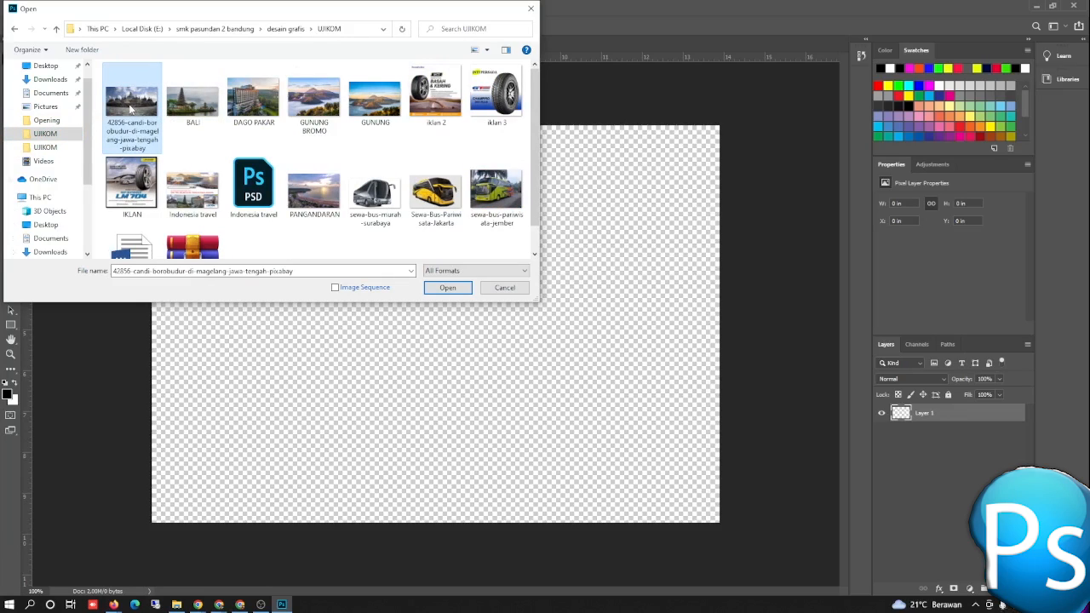
ctrl+click(193, 102)
click(446, 288)
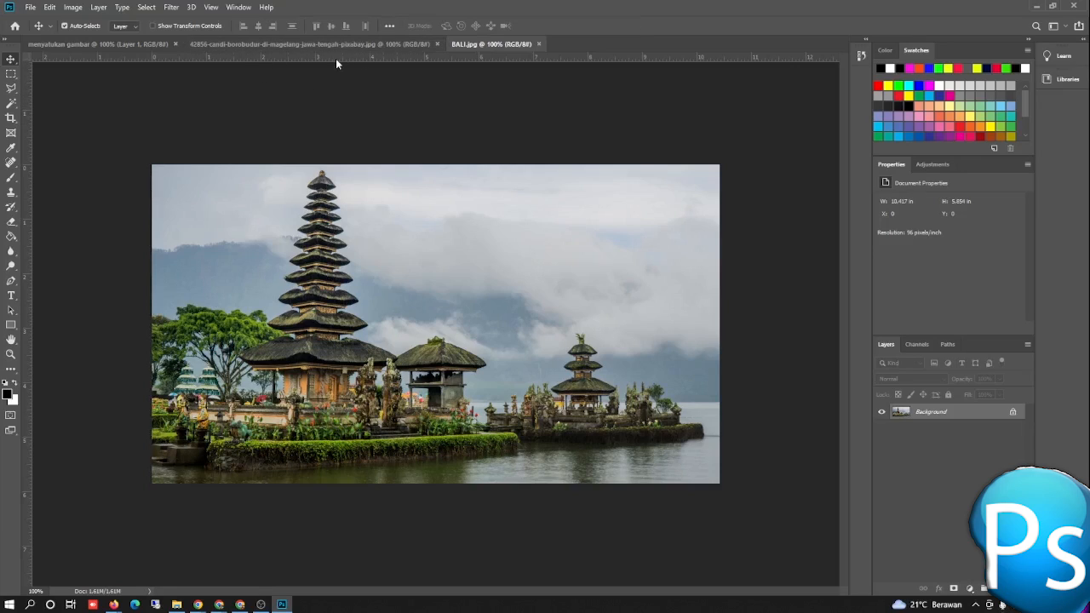
- Look at both opened images and convert the Background of BALI.jpg into a regular layer with the default settings
click(234, 46)
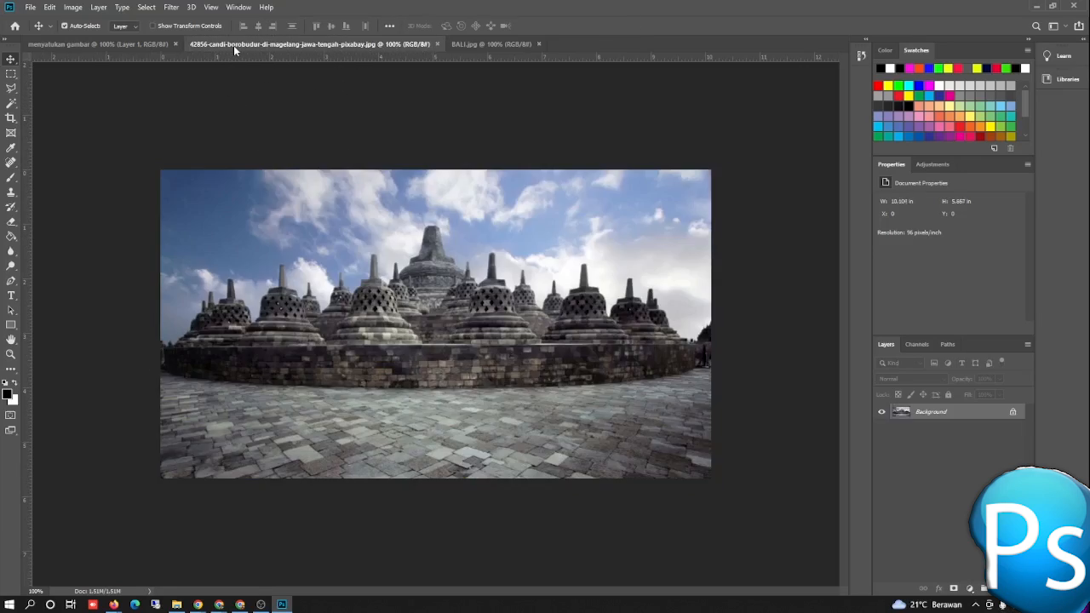
click(465, 45)
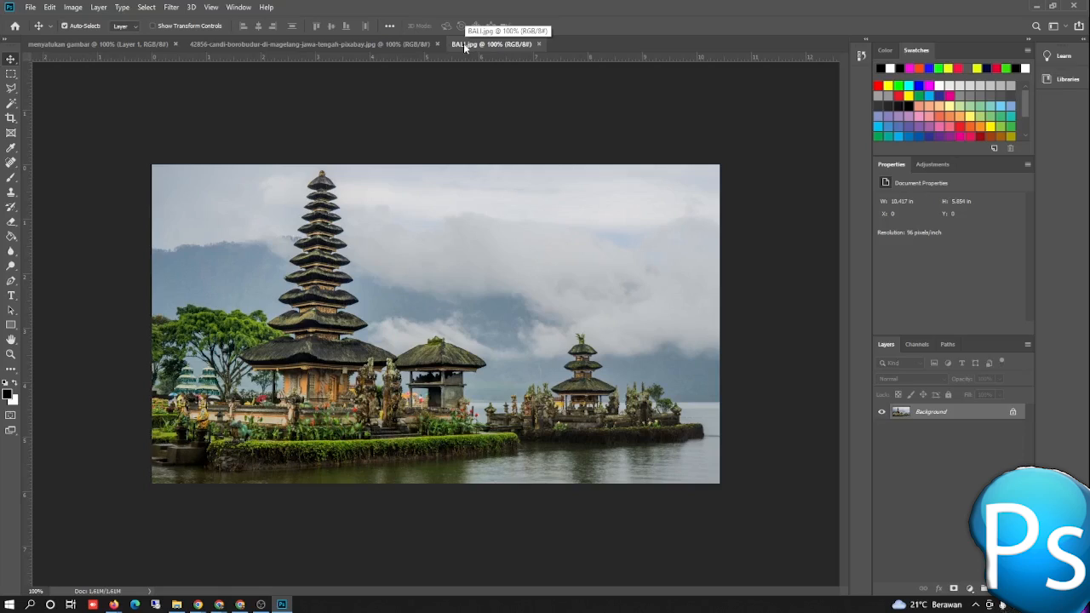
double_click(936, 414)
click(632, 181)
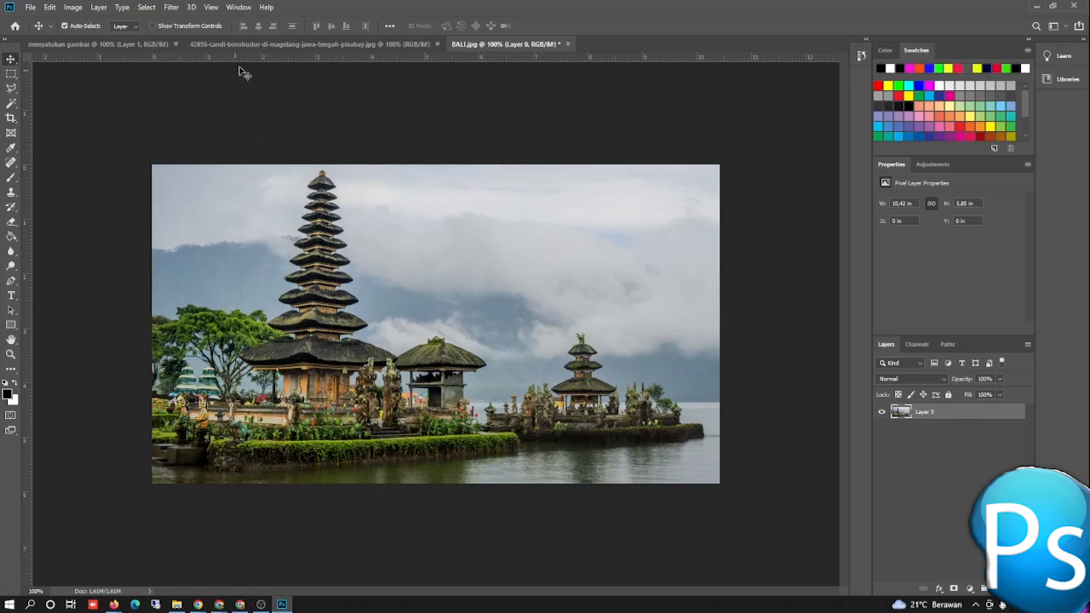
- Float the BALI.jpg window, try moving its picture directly into the Borobudur document, and undo it
drag(523, 40, 521, 153)
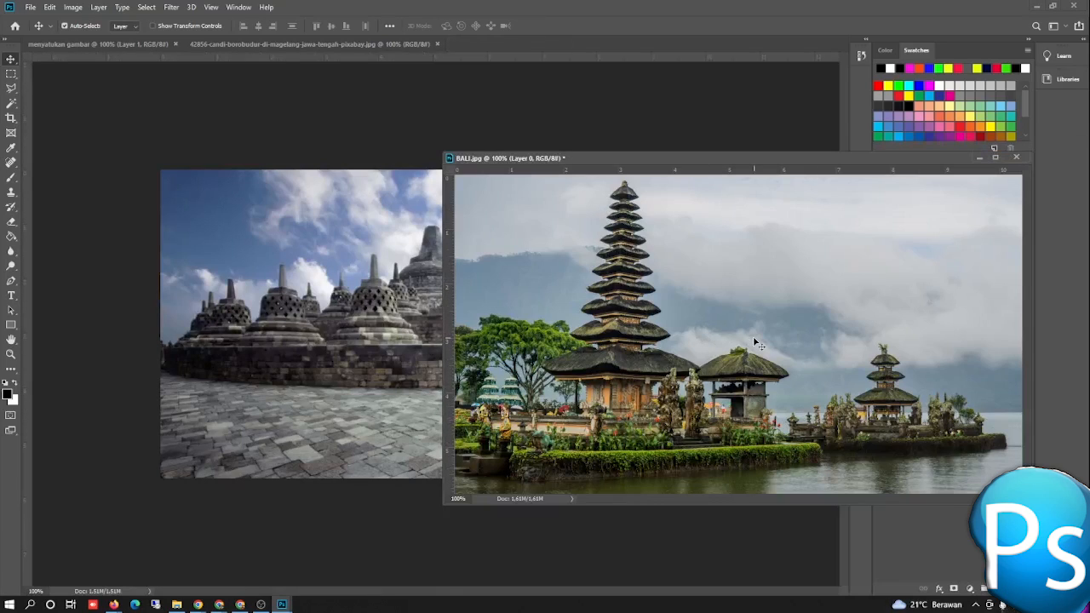
drag(754, 344, 396, 333)
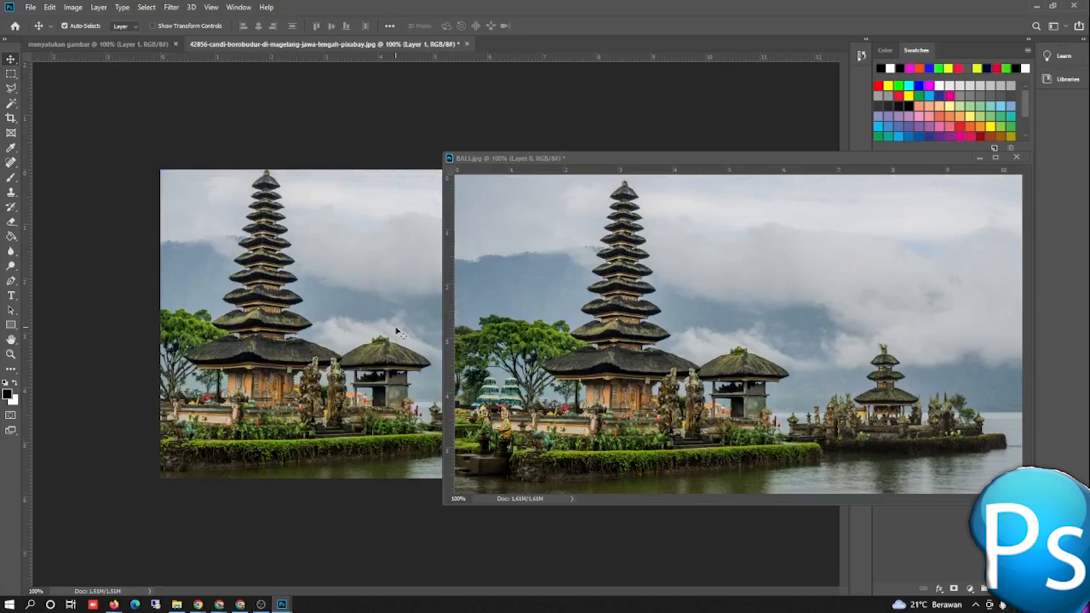
key(ctrl+z)
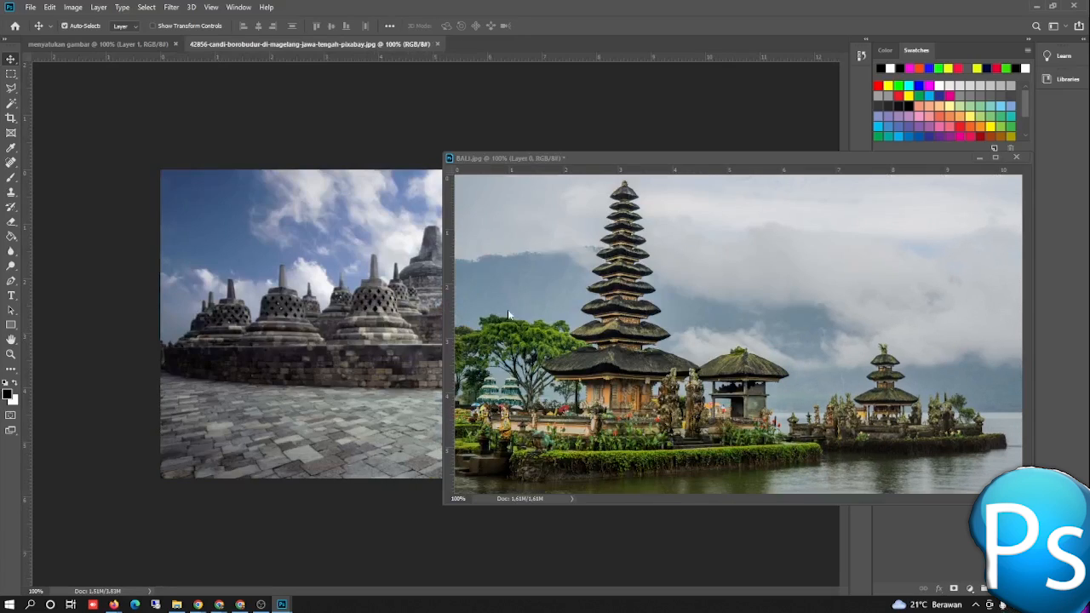
drag(726, 158, 451, 157)
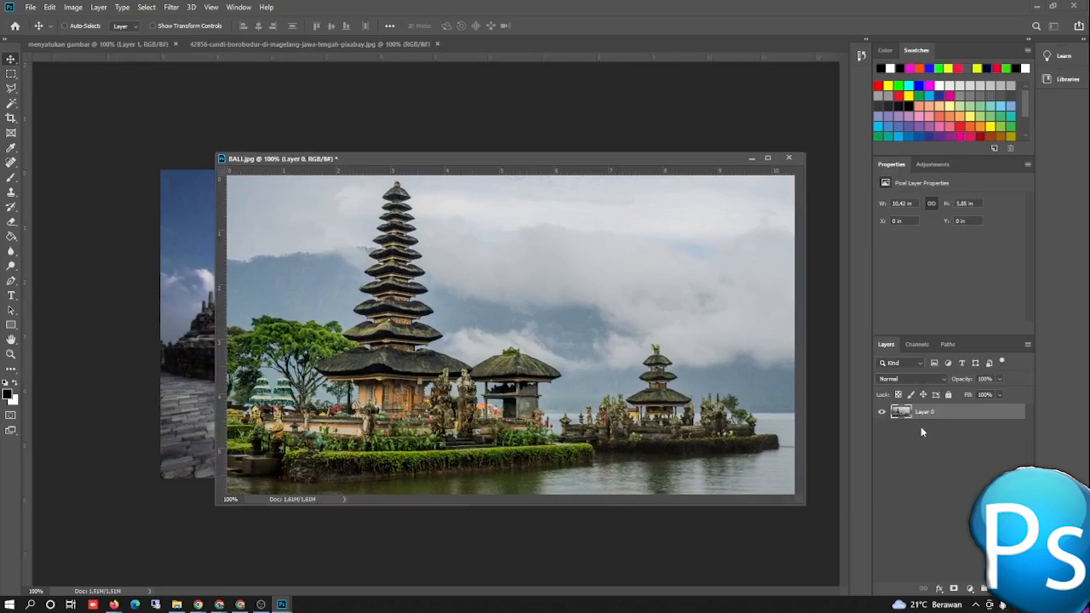
- Copy the entire BALI.jpg picture, dock its window back, and paste the copy into the Borobudur document
key(ctrl+a)
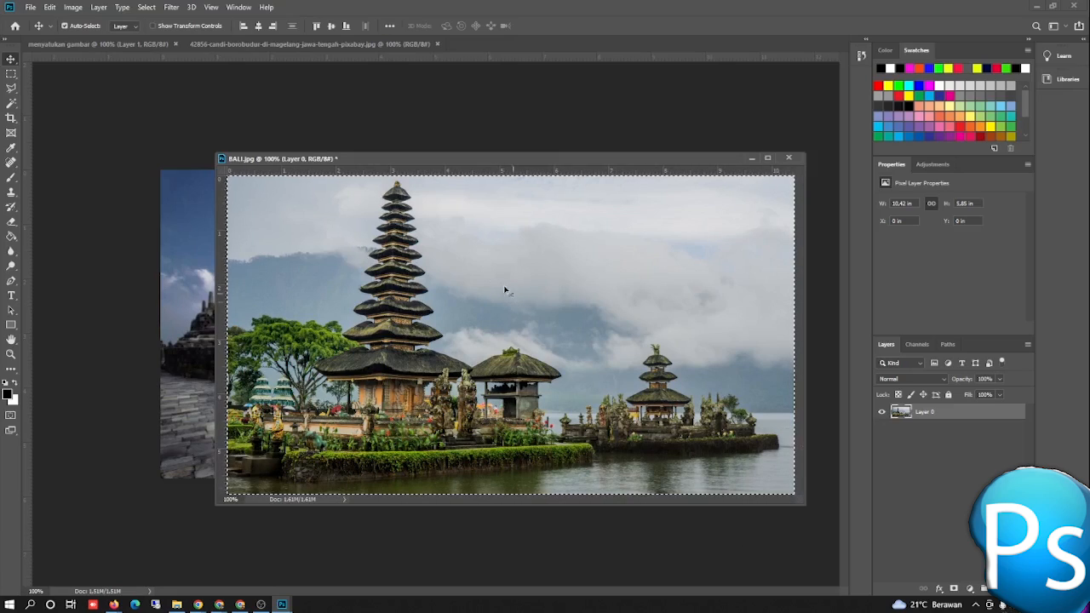
click(196, 293)
drag(719, 159, 657, 47)
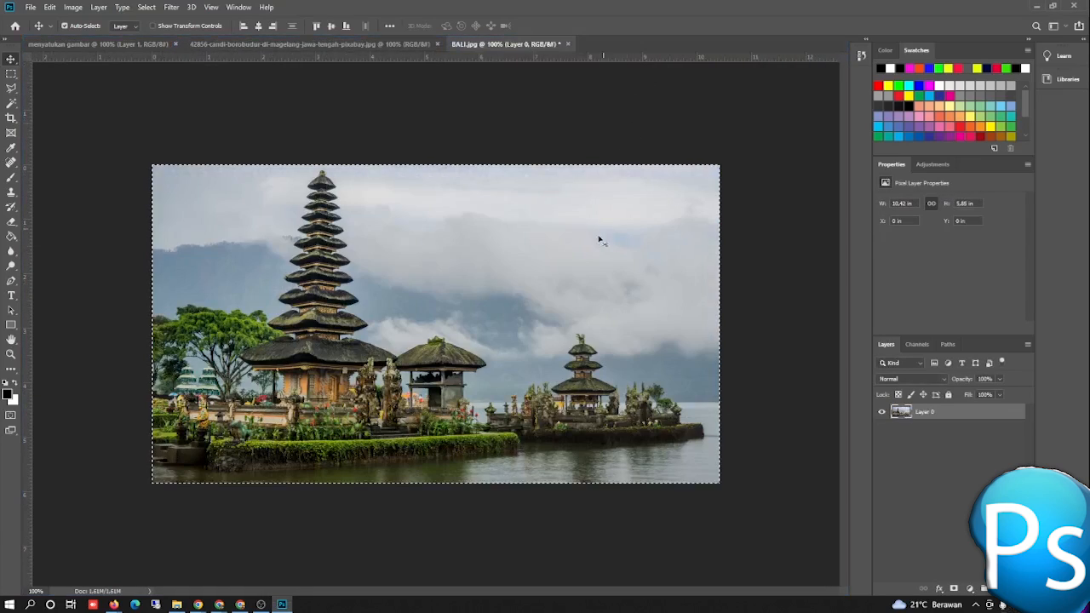
click(342, 44)
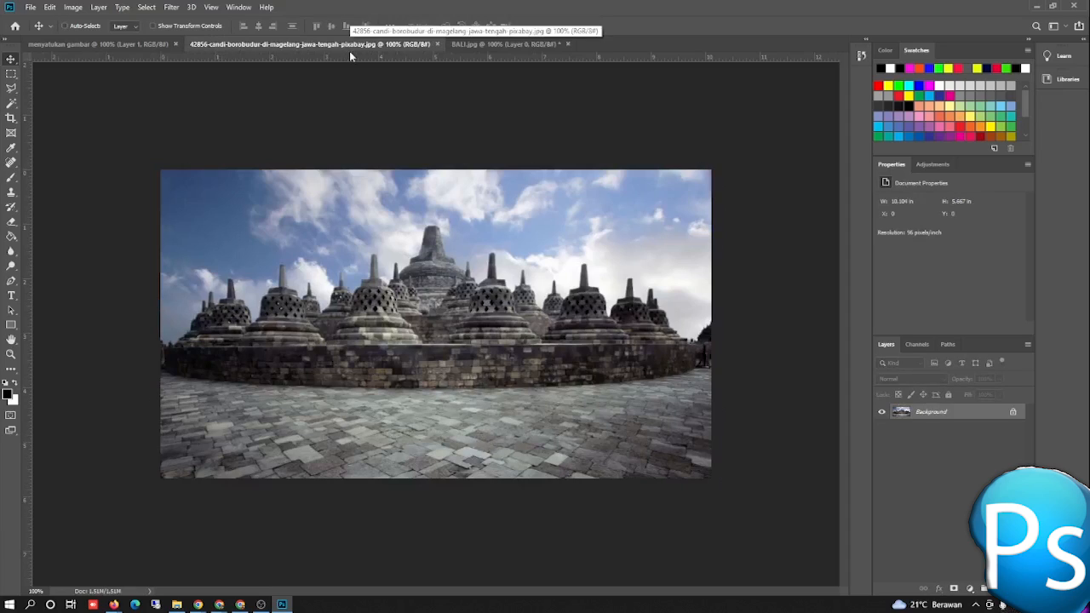
key(ctrl+v)
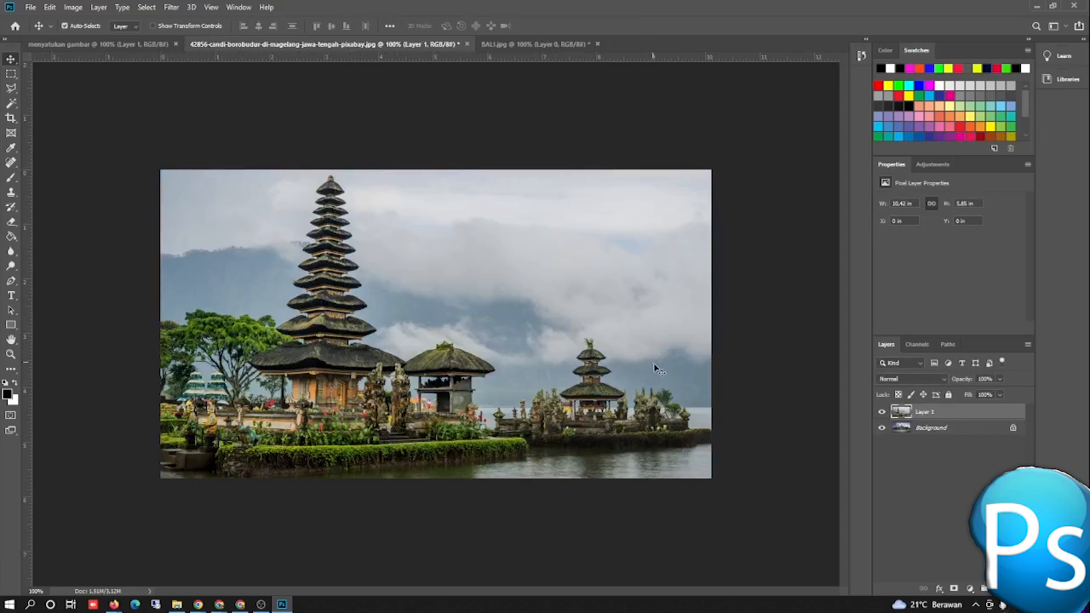
- Convert the locked Background of the Borobudur document into a regular layer with the default settings
click(944, 431)
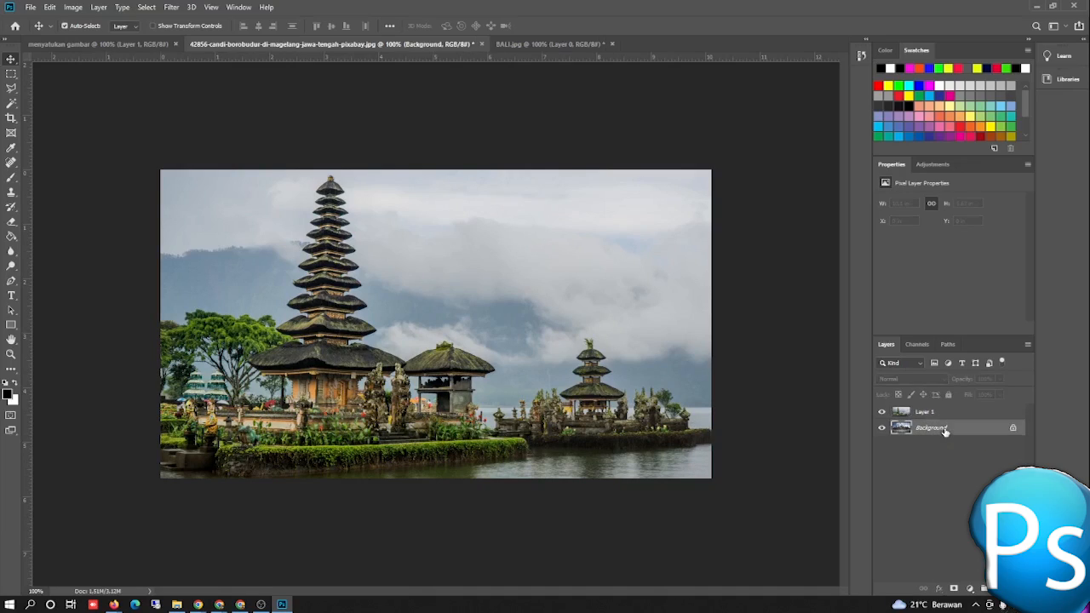
double_click(944, 430)
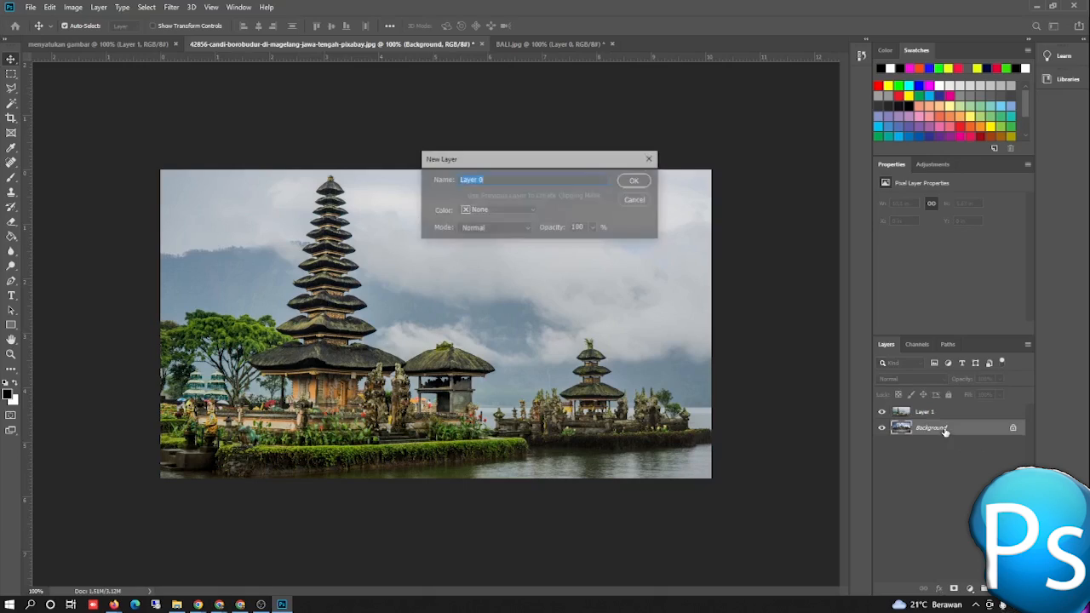
click(640, 201)
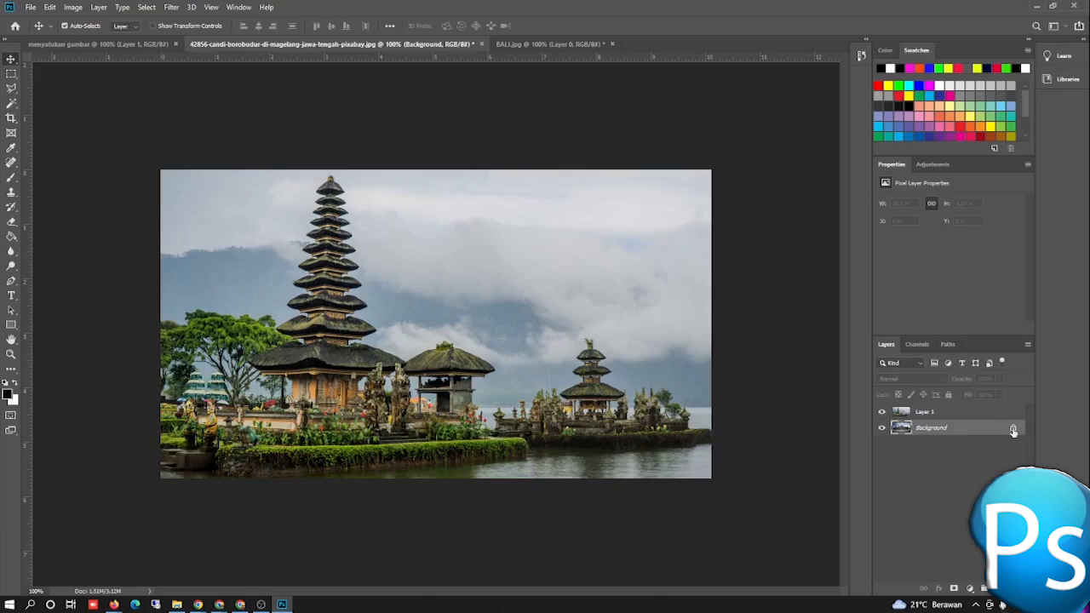
double_click(919, 430)
click(636, 181)
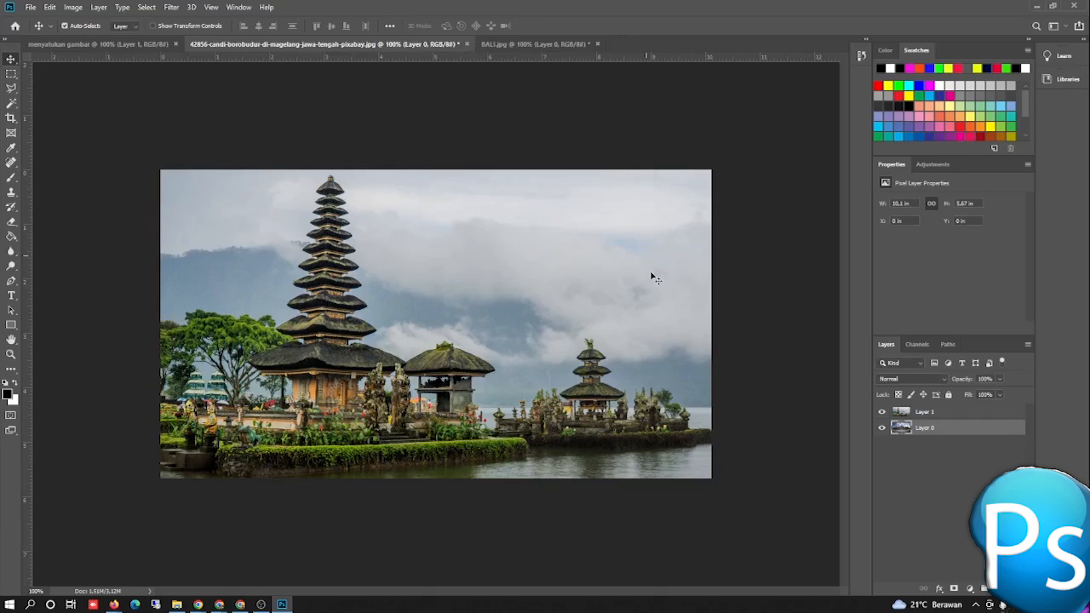
- Lower the opacity of Layer 1 to 79% so the Borobudur photo shows through the temple picture
click(935, 416)
click(924, 428)
click(927, 415)
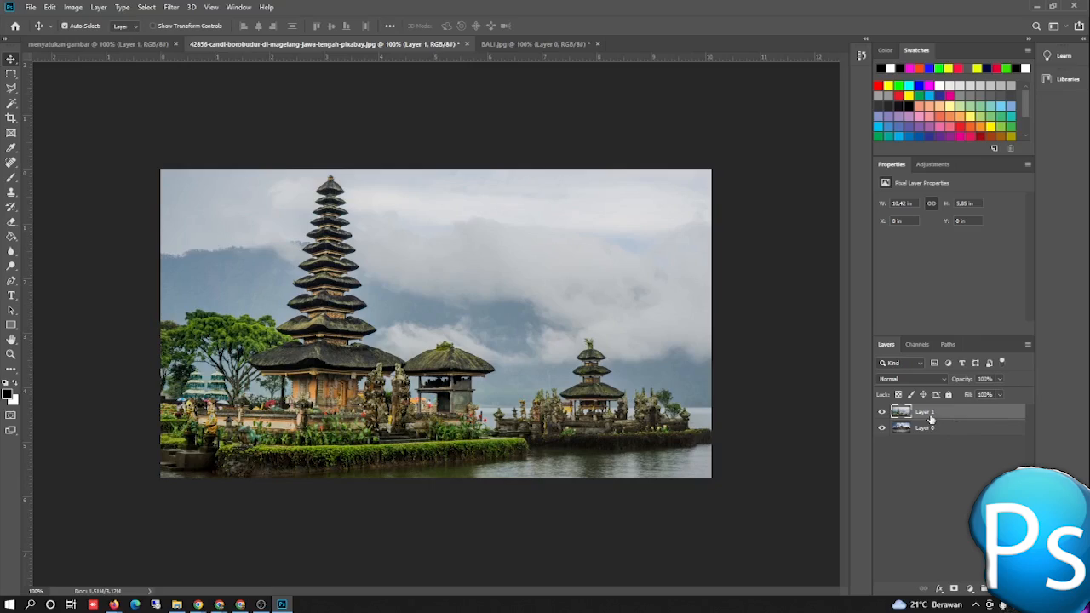
click(999, 379)
mouse_move(1001, 396)
mouse_down()
mouse_move(964, 395)
mouse_move(1001, 394)
mouse_move(990, 394)
mouse_up()
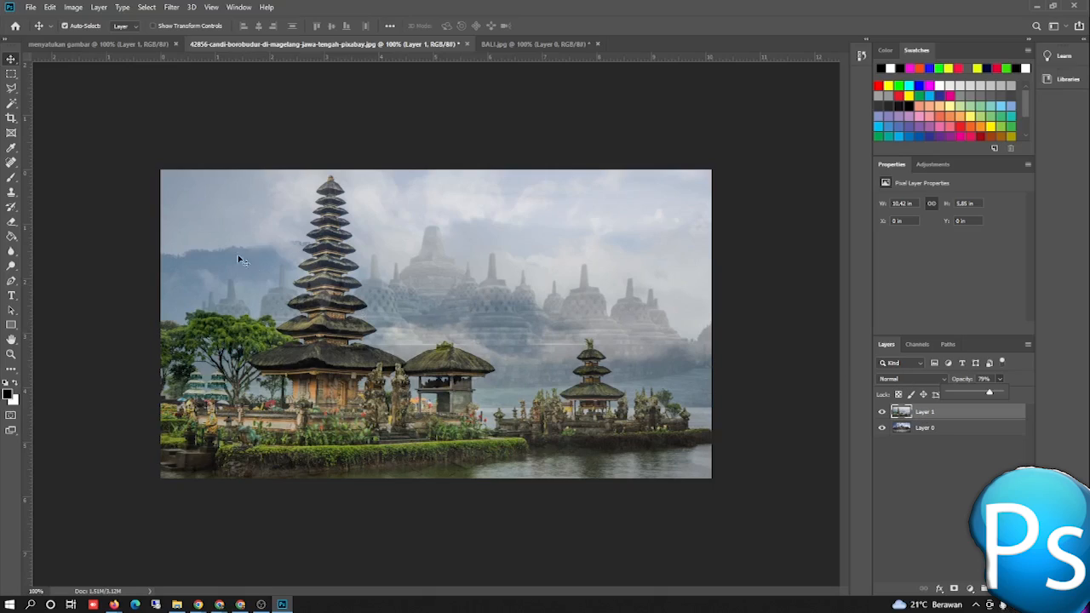
- Erase part of the tall pagoda's lower roof tiers on Layer 0 using the Eraser Tool
click(986, 413)
click(909, 430)
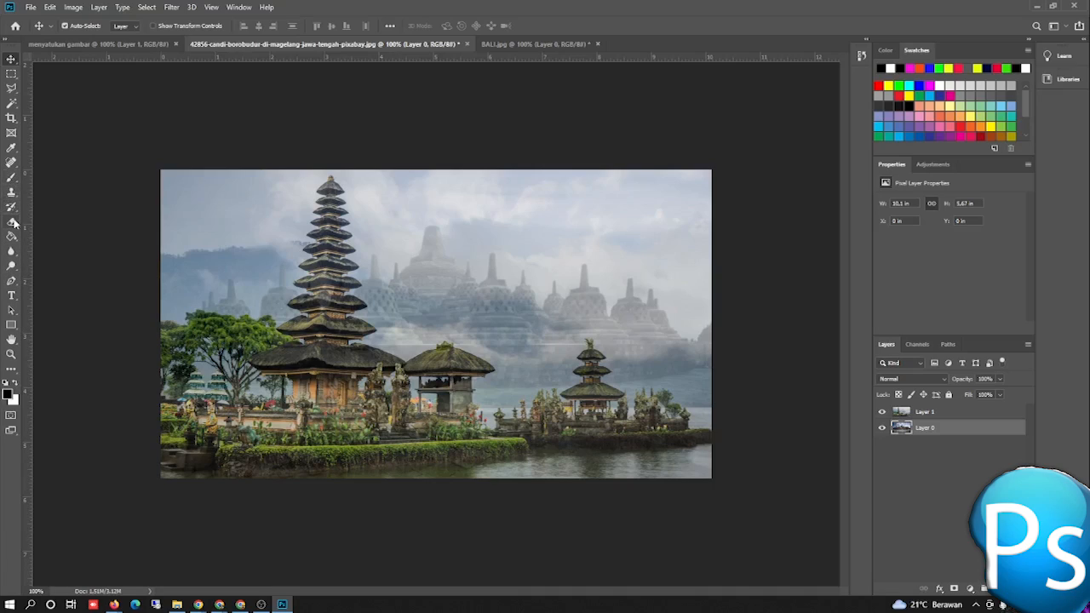
click(11, 164)
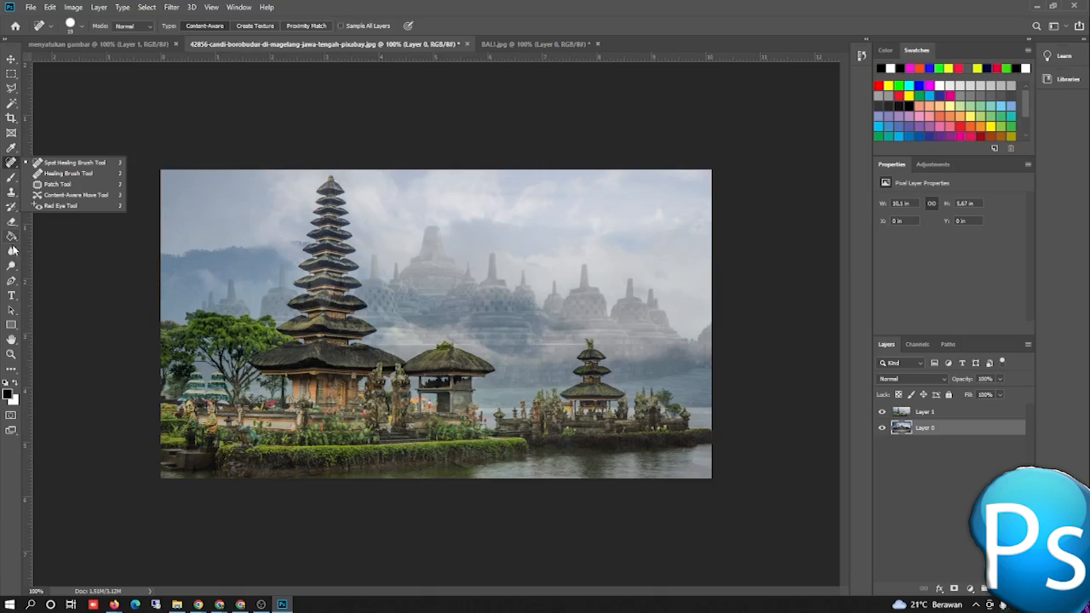
click(12, 252)
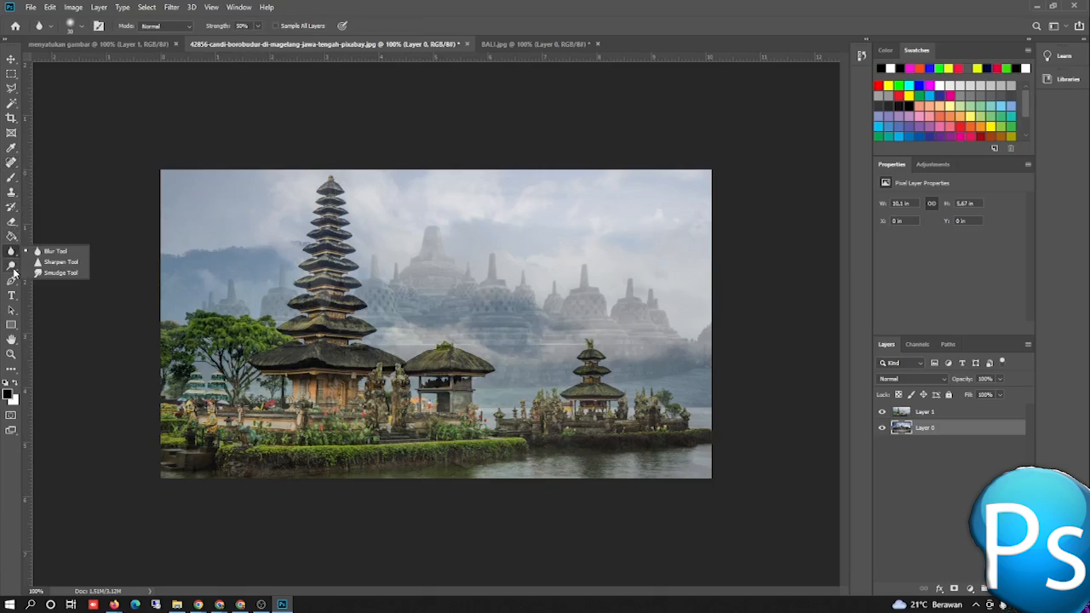
click(11, 268)
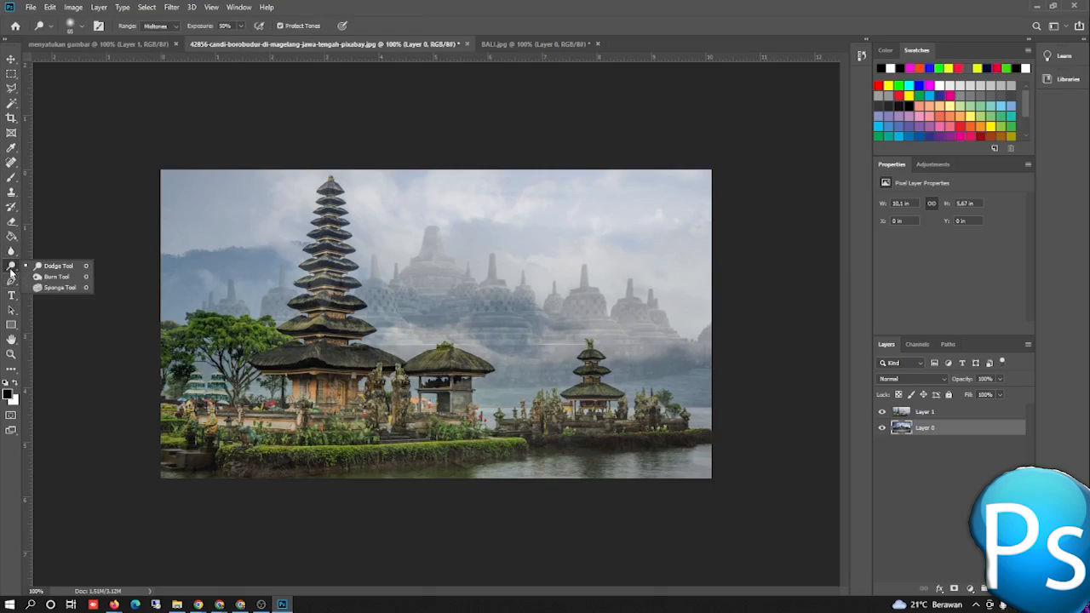
click(11, 247)
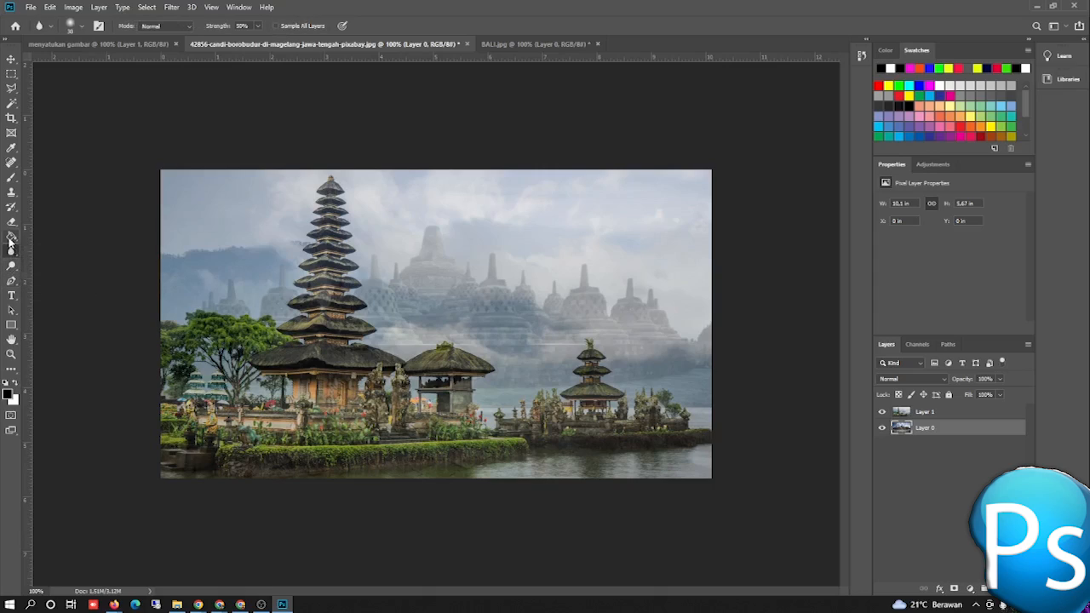
click(11, 222)
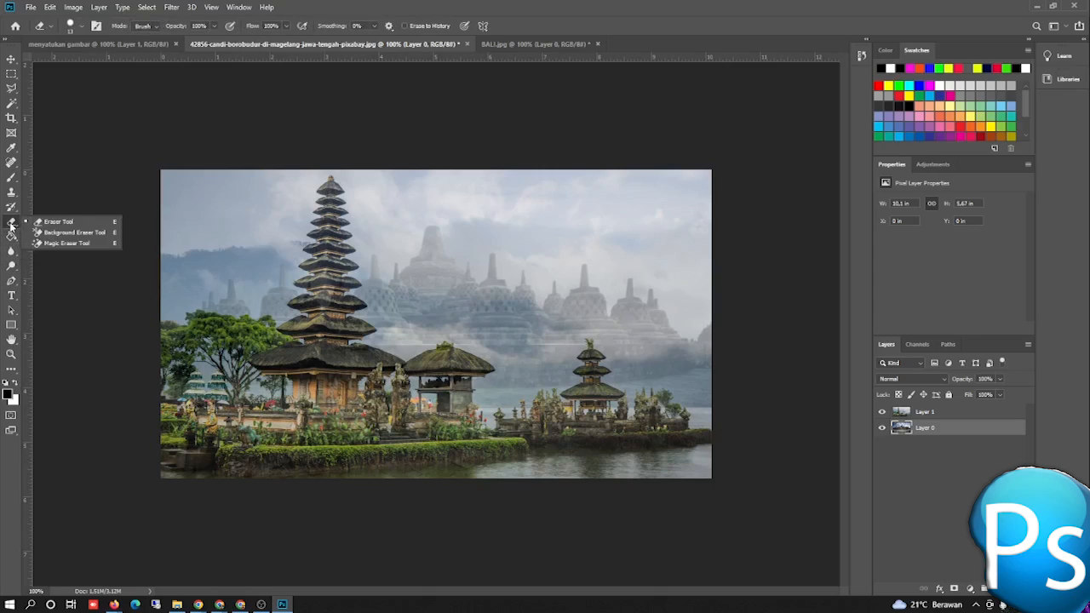
click(12, 177)
click(11, 222)
click(44, 223)
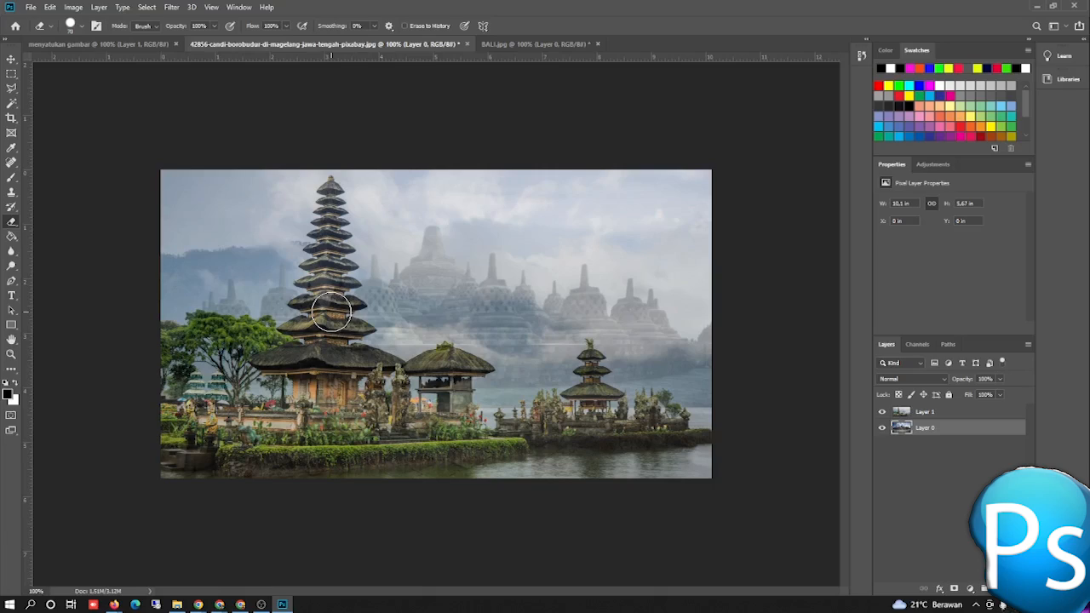
click(332, 312)
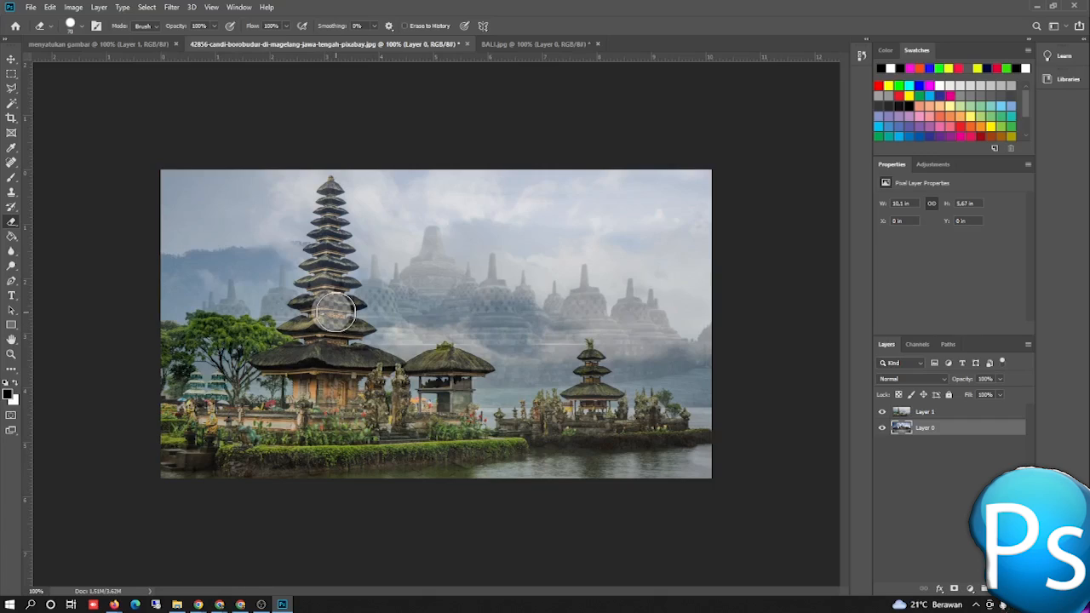
mouse_move(330, 310)
mouse_down()
mouse_move(311, 317)
mouse_move(322, 332)
mouse_move(296, 328)
mouse_move(356, 326)
mouse_move(358, 309)
mouse_move(329, 298)
mouse_up()
mouse_move(326, 296)
mouse_down()
mouse_move(315, 311)
mouse_move(298, 306)
mouse_move(307, 307)
mouse_up()
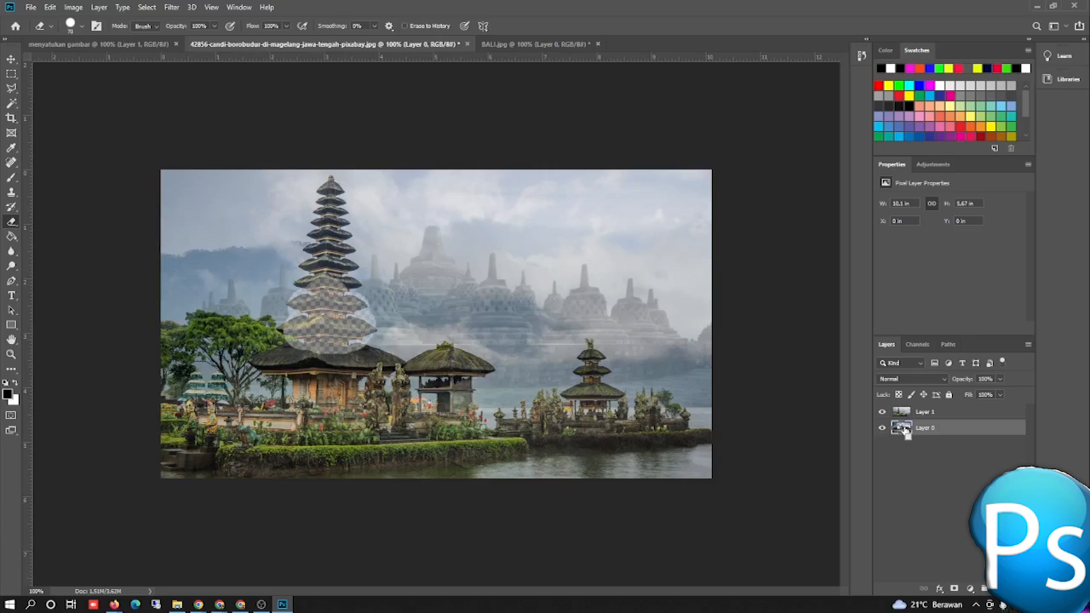
- Undo the last eraser stroke and check the document's color channels before returning to the layer list
click(50, 7)
click(65, 21)
click(53, 6)
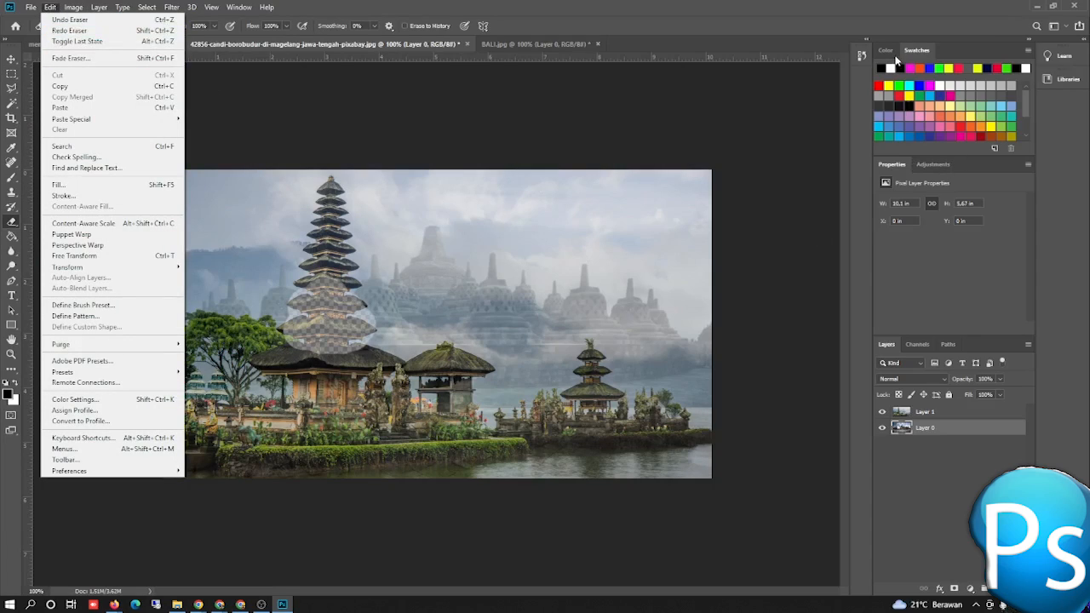
click(924, 345)
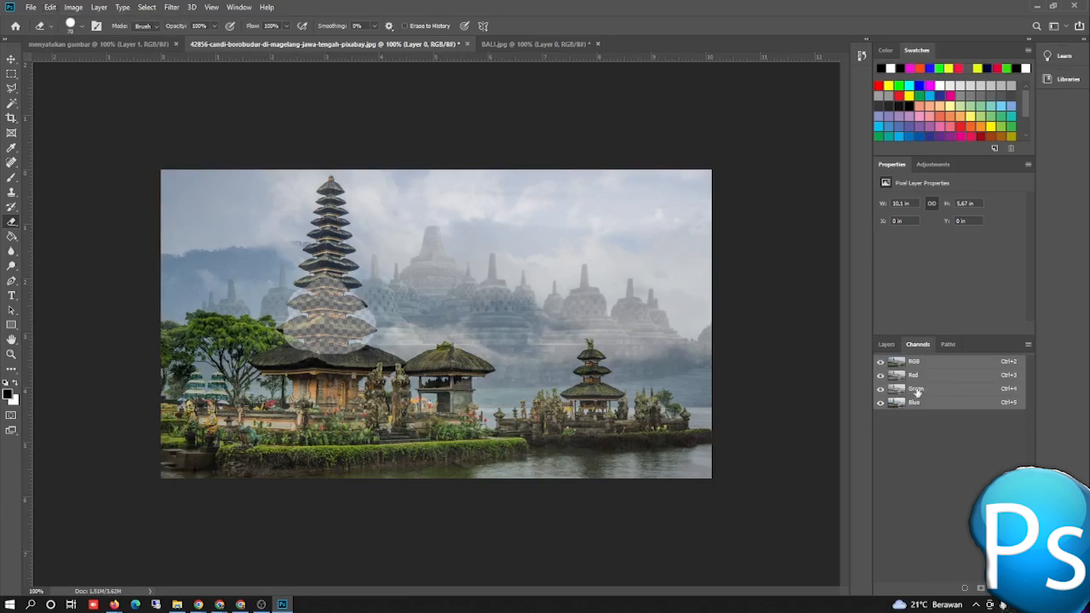
click(886, 344)
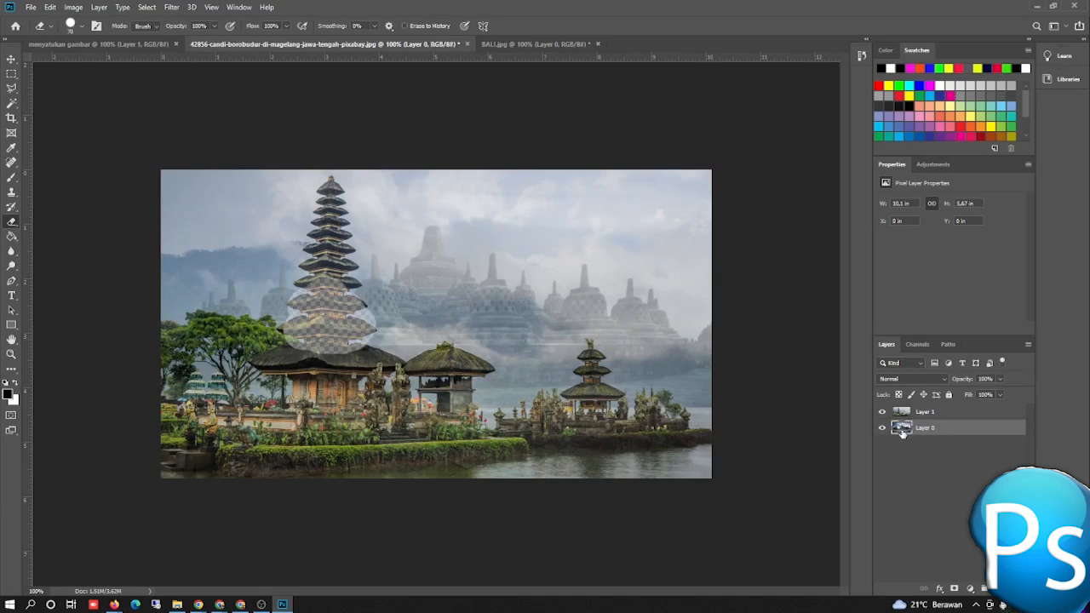
- Set the opacity of Layer 1 back to 100%
click(1002, 378)
drag(1001, 395, 977, 396)
click(969, 412)
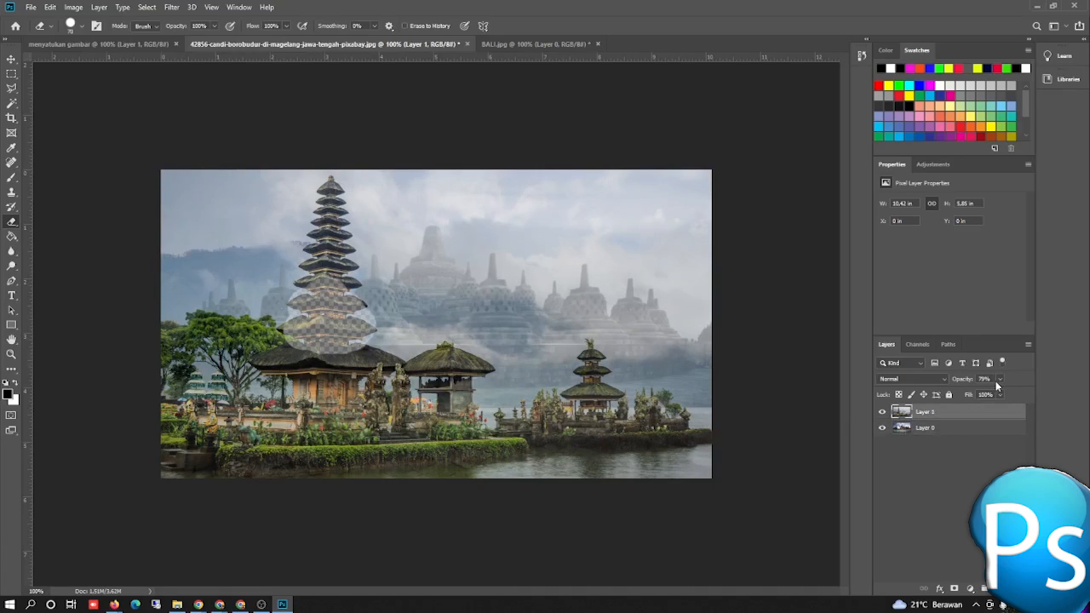
click(999, 379)
drag(1016, 394, 1063, 403)
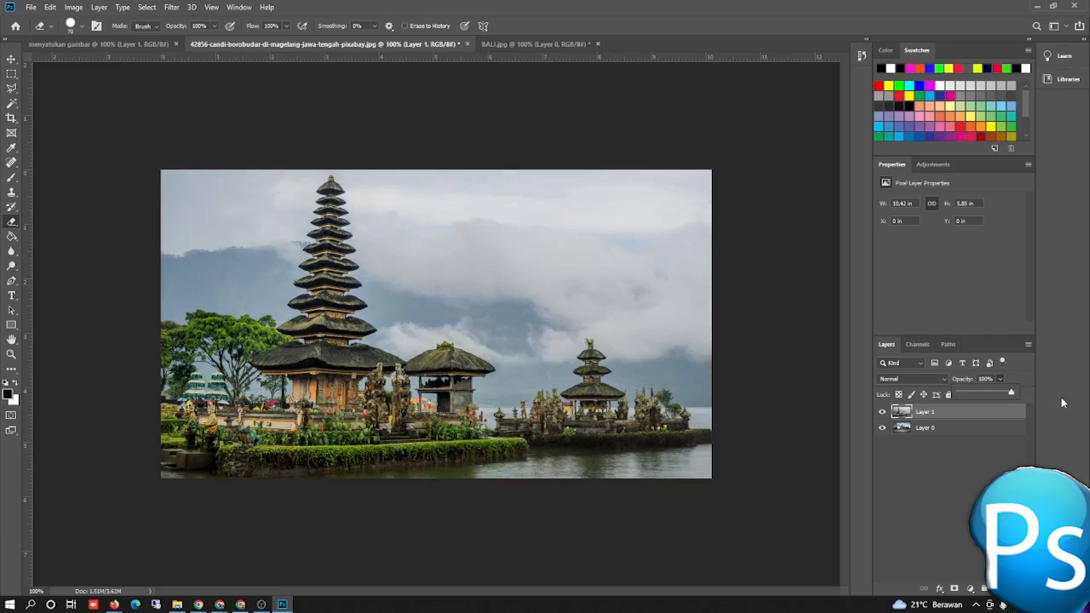
- Check the BALI.jpg document, return to the Borobudur document and inspect the thumbnail options of Layer 0
click(499, 43)
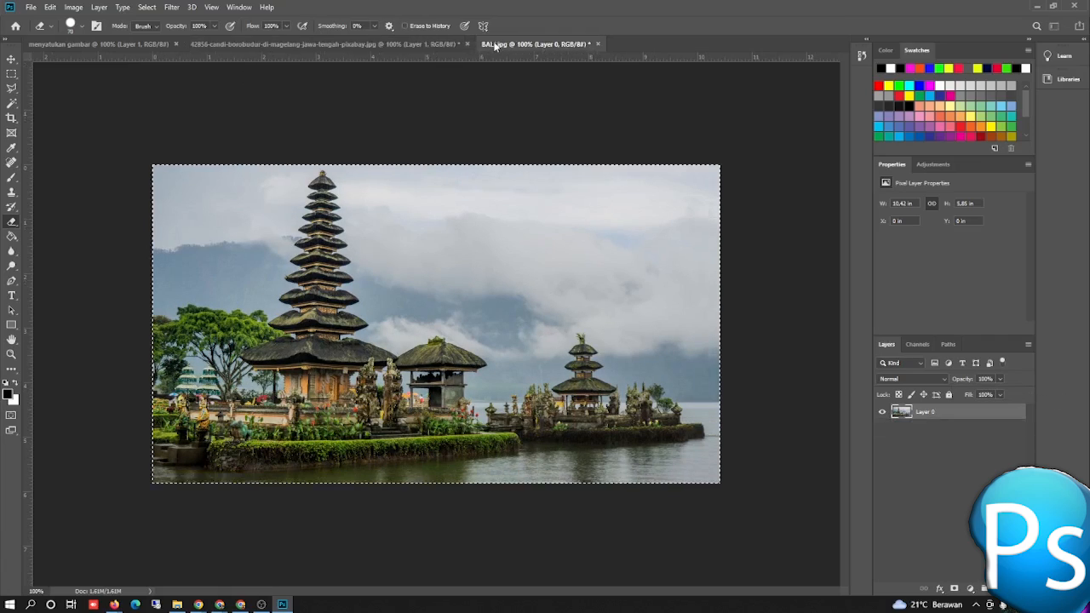
click(380, 44)
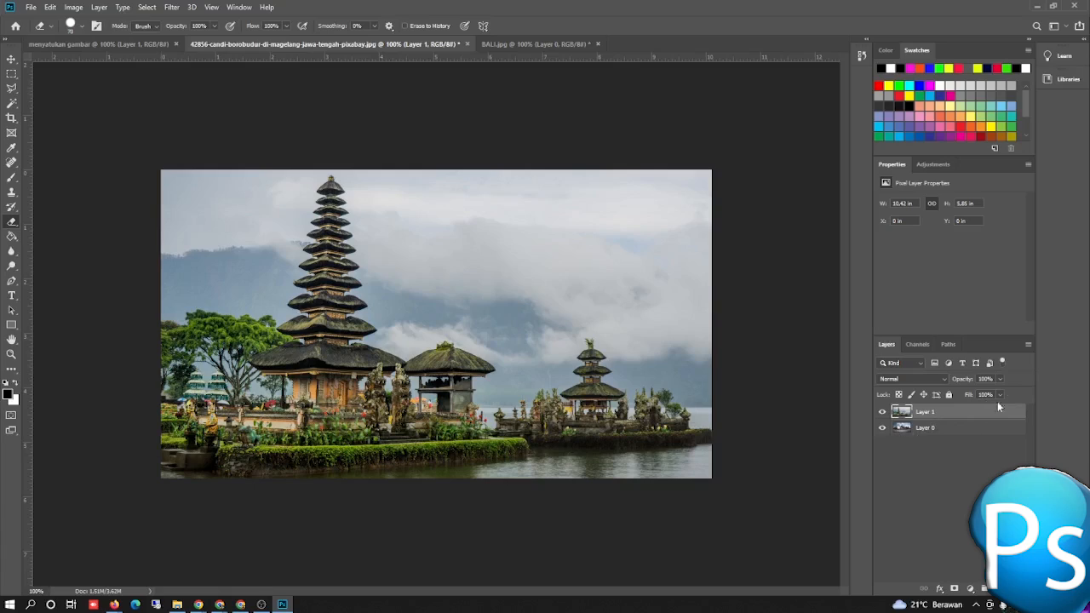
click(906, 431)
right_click(905, 431)
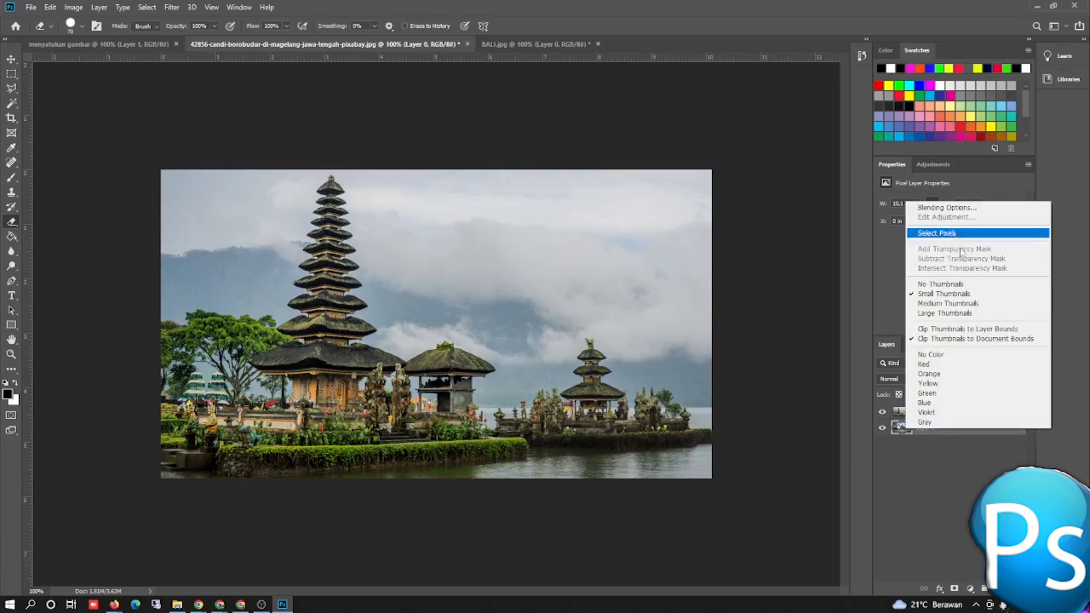
click(952, 500)
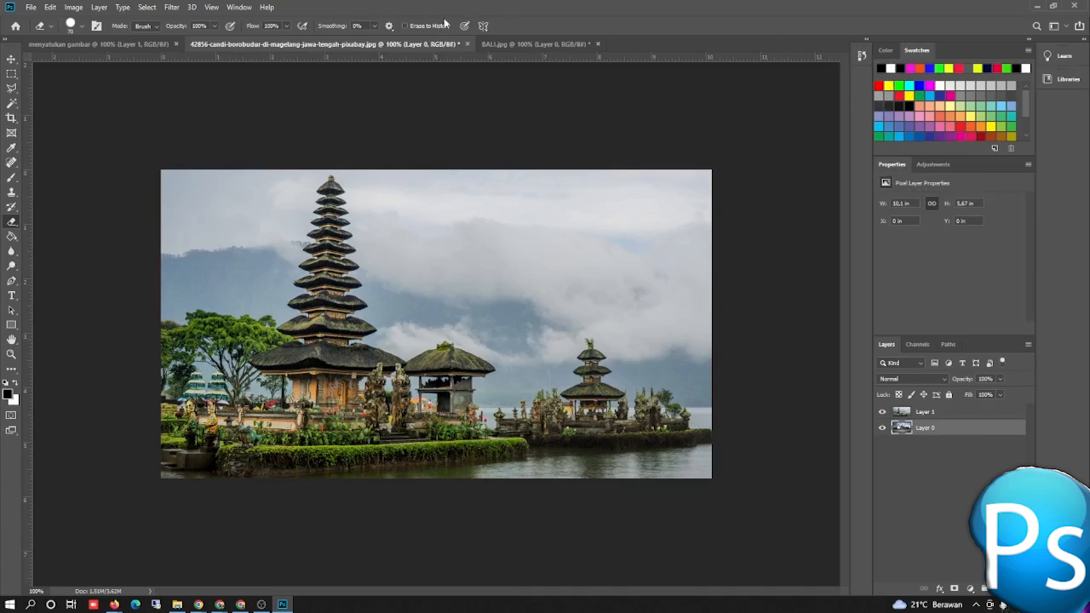
- Display the Info panel and then the History panel for the Borobudur document
click(232, 8)
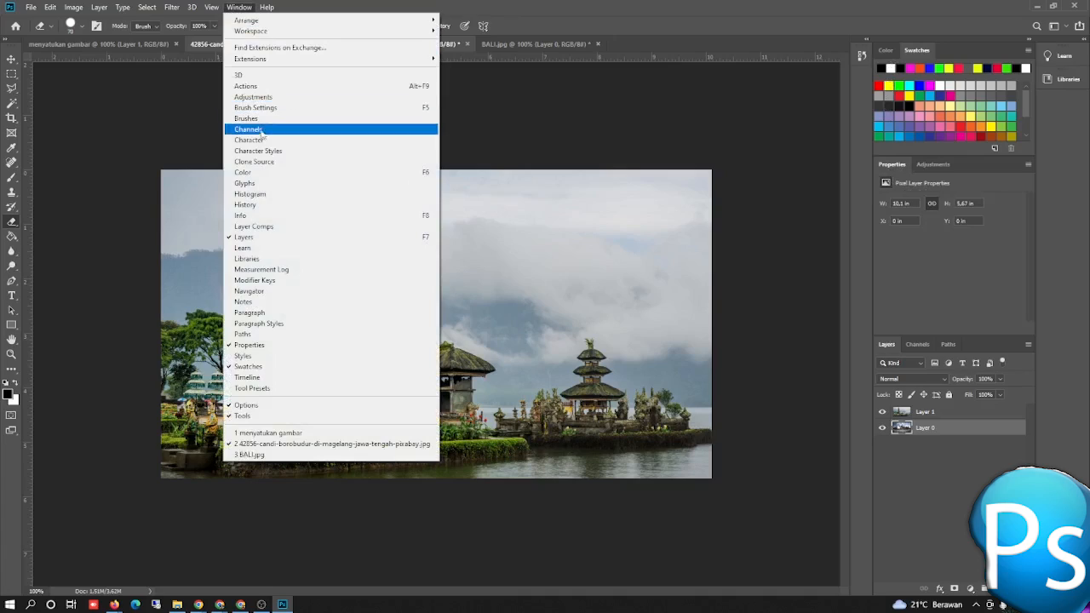
click(247, 215)
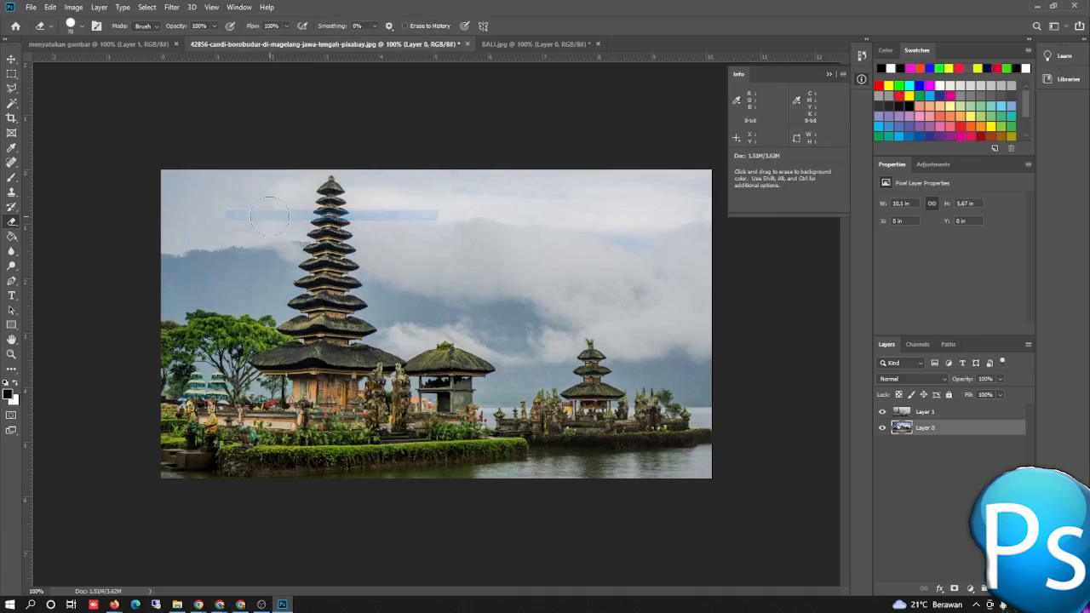
click(238, 6)
click(255, 210)
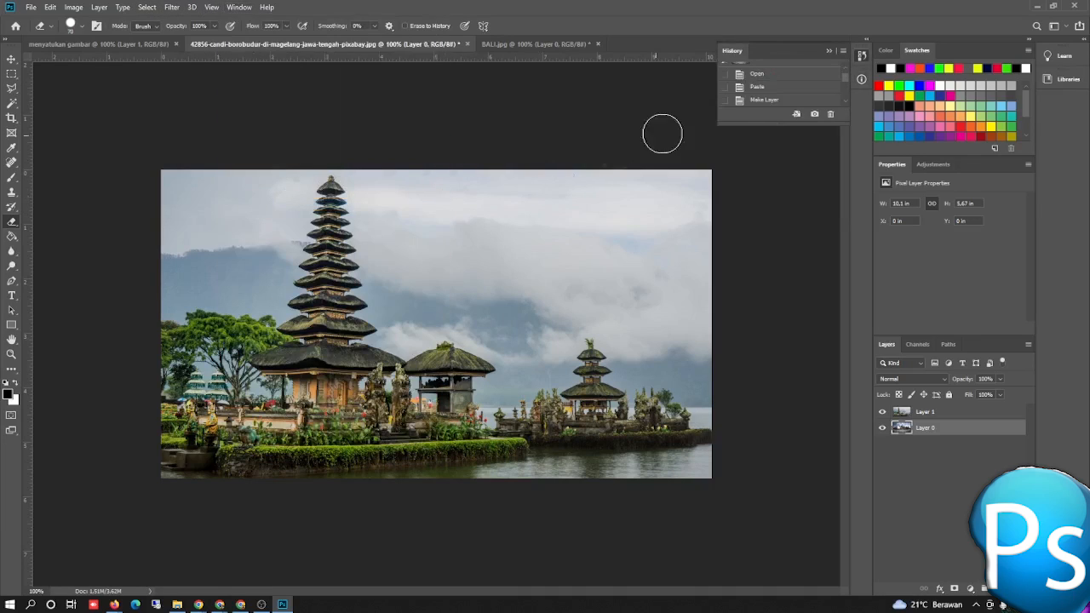
- Step through the recorded history states and revert the Borobudur document to the Paste state
scroll(774, 105, up, 1)
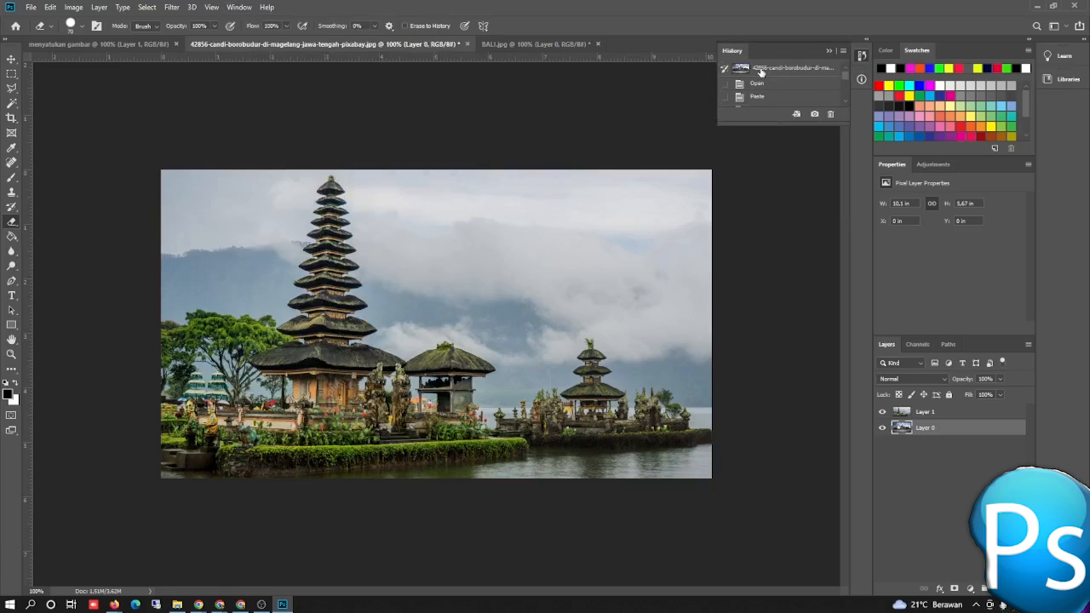
click(761, 72)
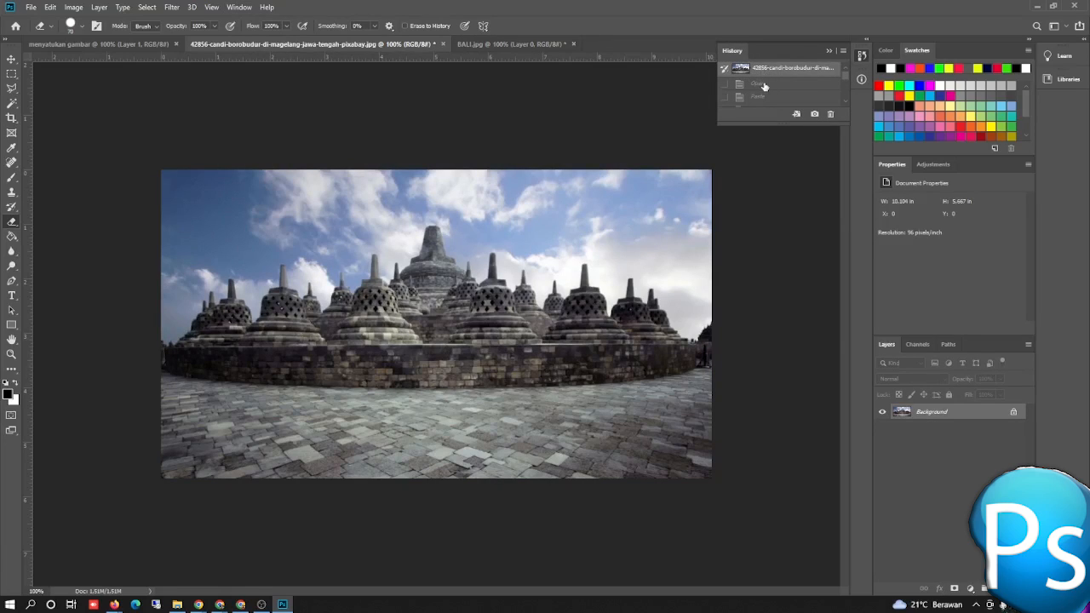
click(764, 85)
click(763, 98)
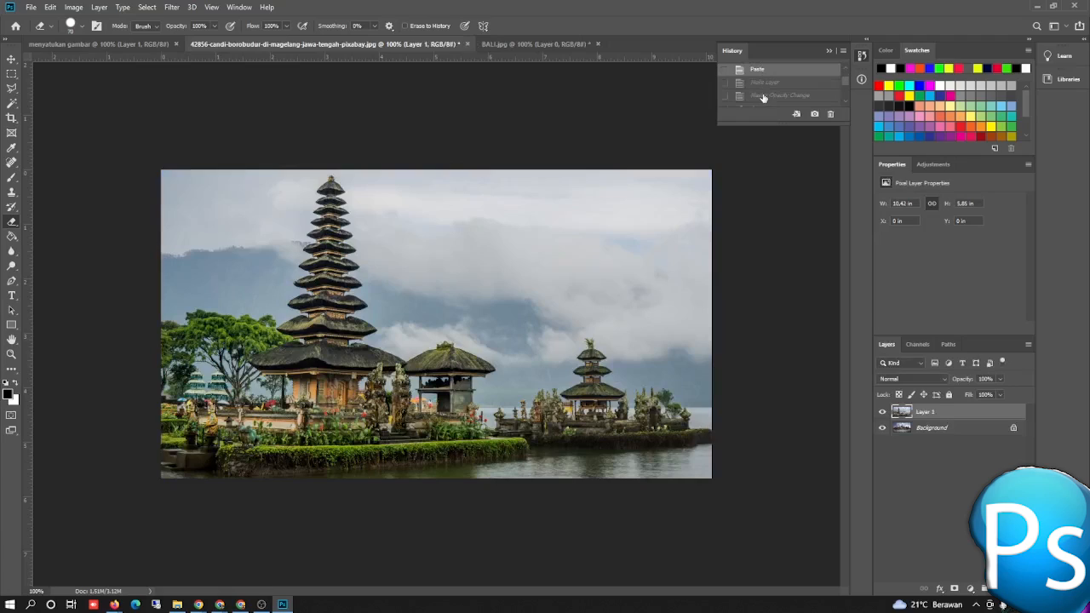
click(769, 83)
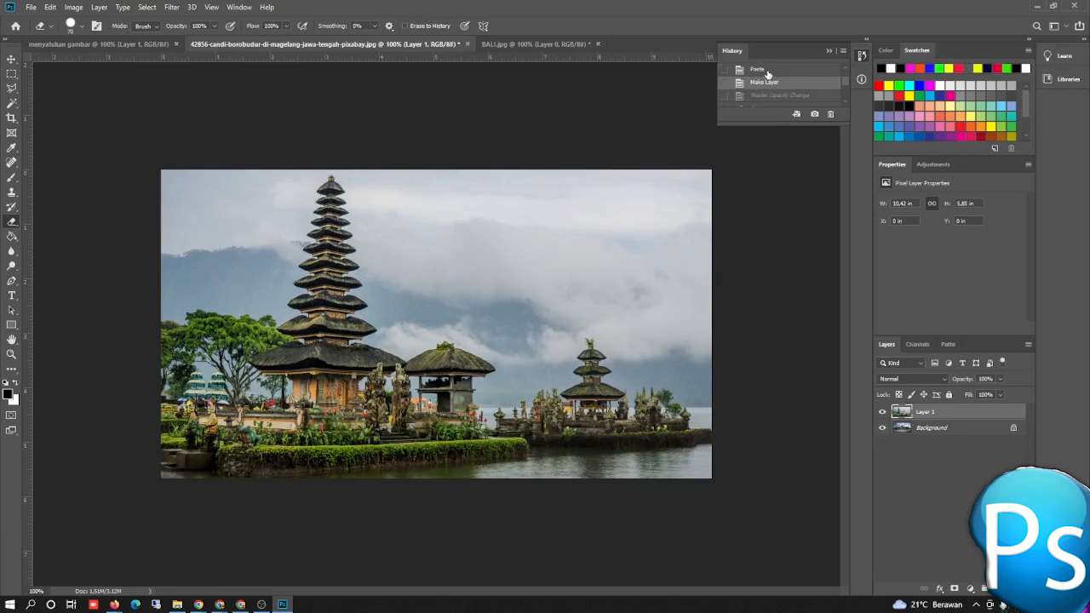
click(767, 74)
- Convert the locked Background into a regular layer with the default settings and set Layer 1's opacity to 79%
double_click(975, 430)
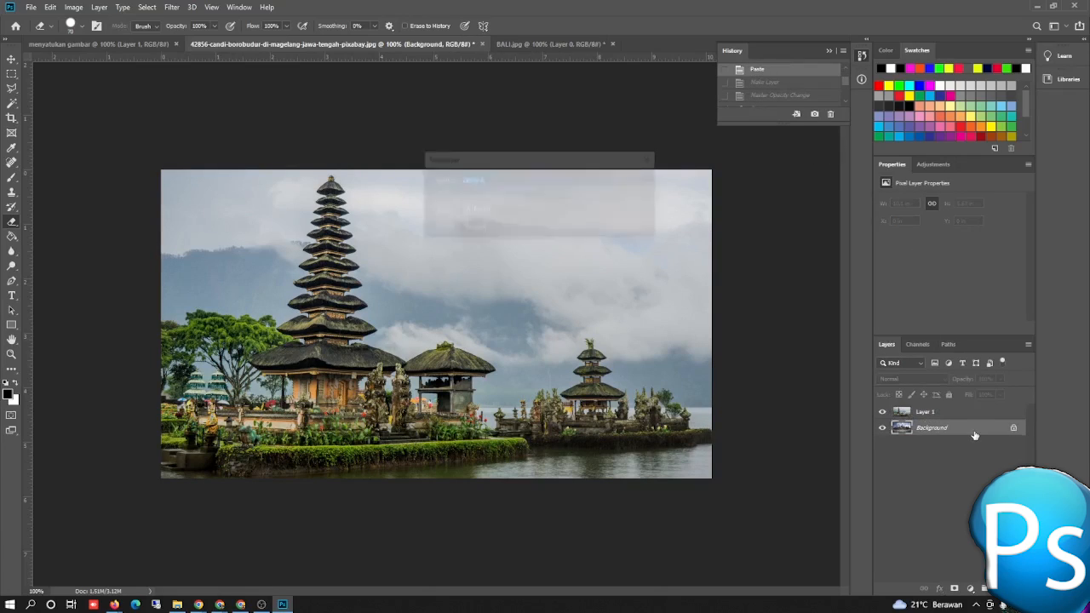
click(637, 181)
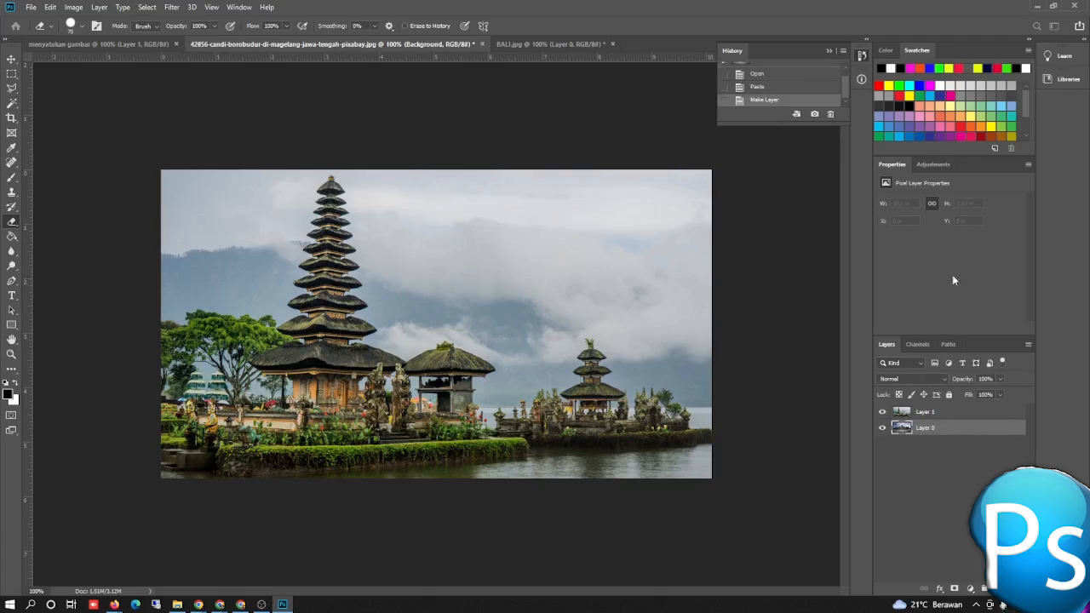
click(928, 413)
click(998, 380)
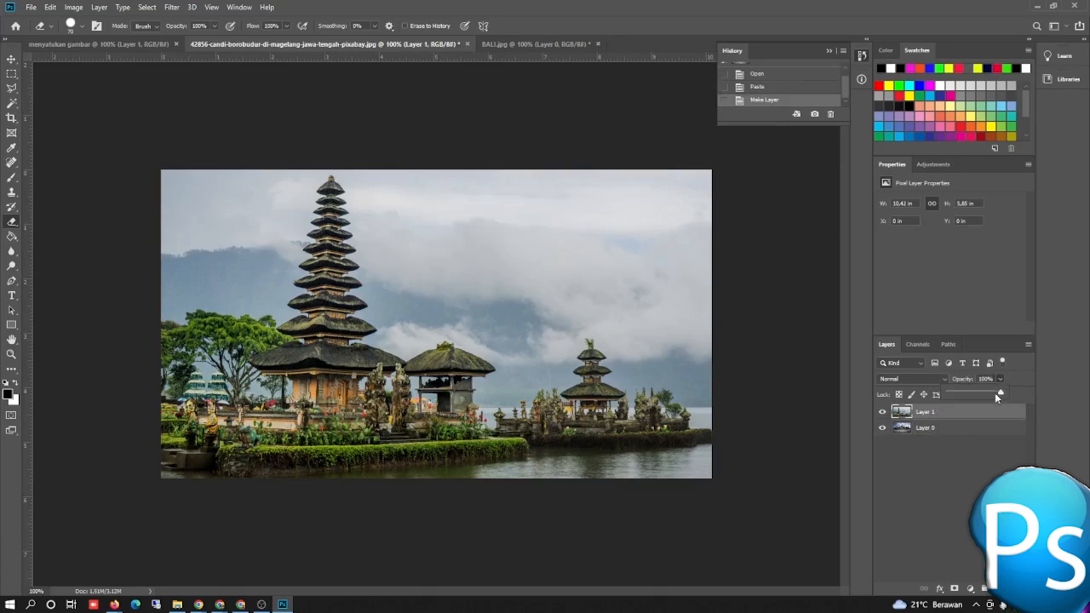
drag(982, 394, 989, 395)
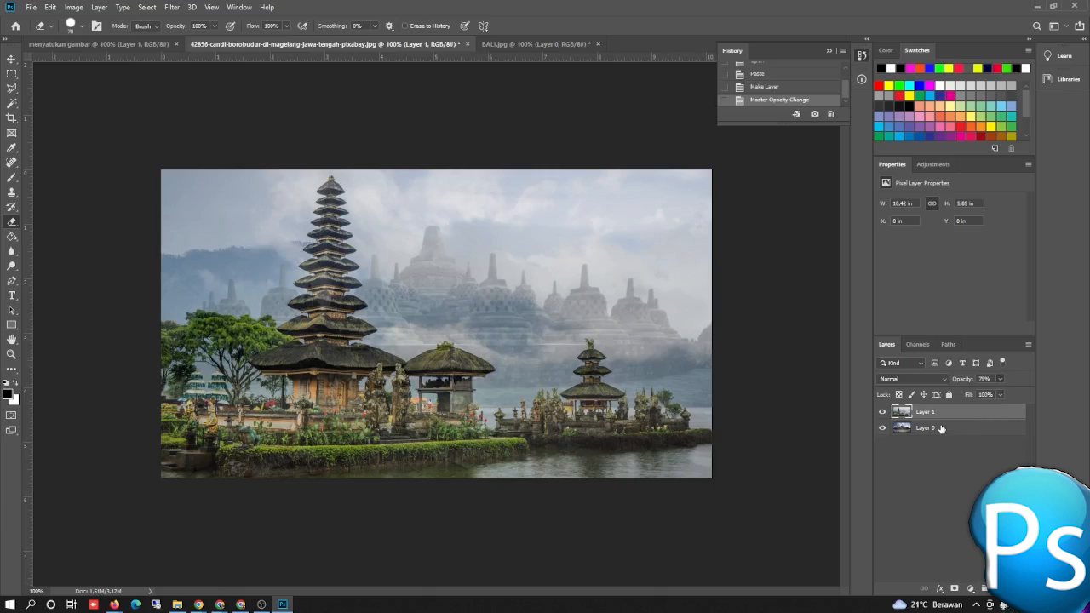
- Make Layer 0 active and outline the two roof tiers above the tall pagoda's lowest roof with the Lasso tool
click(906, 427)
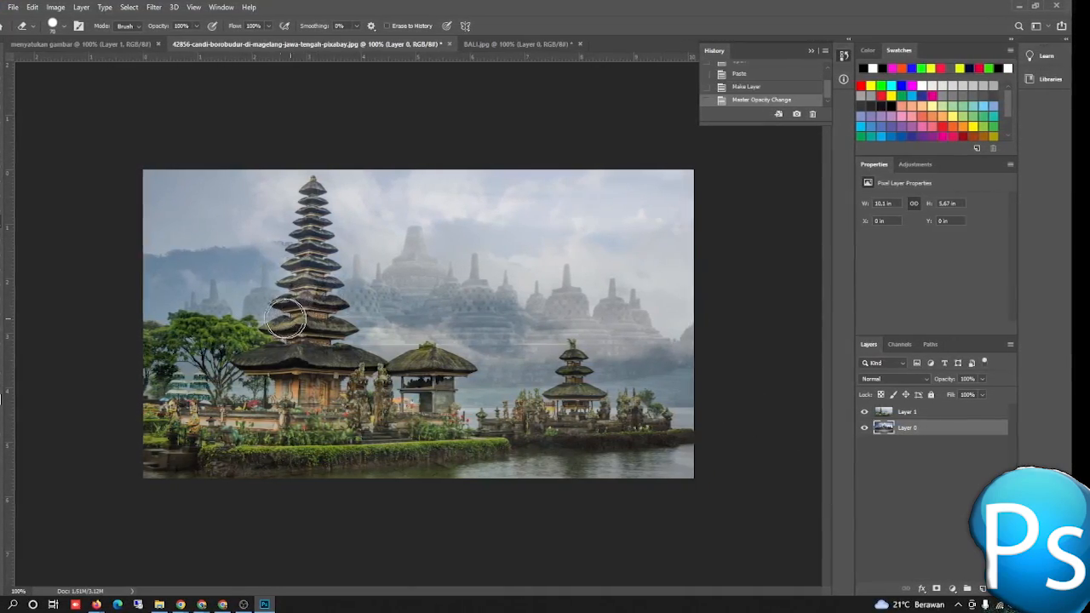
click(3, 87)
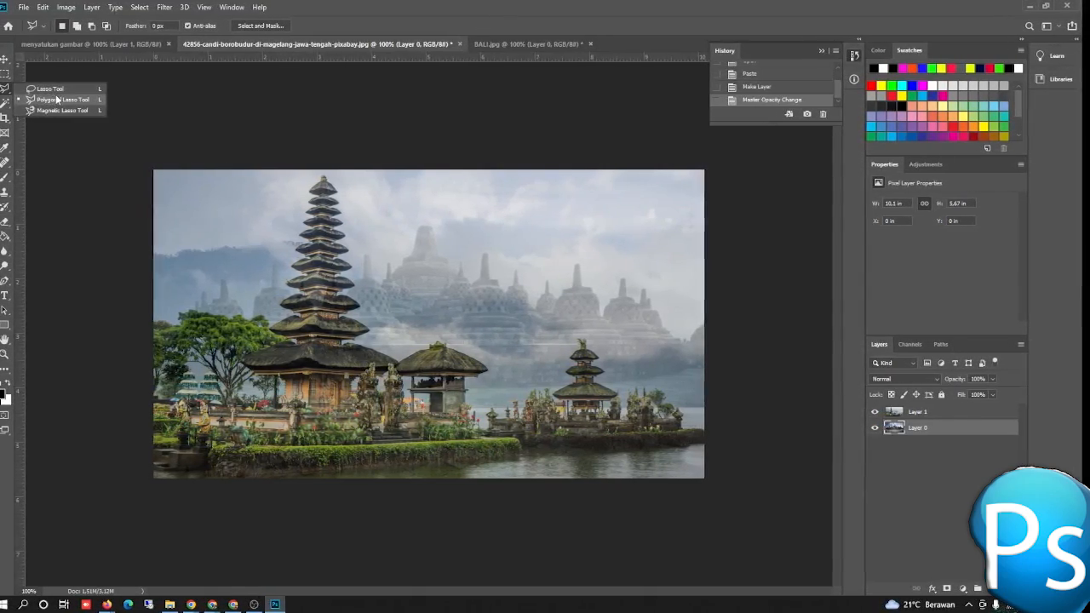
click(49, 88)
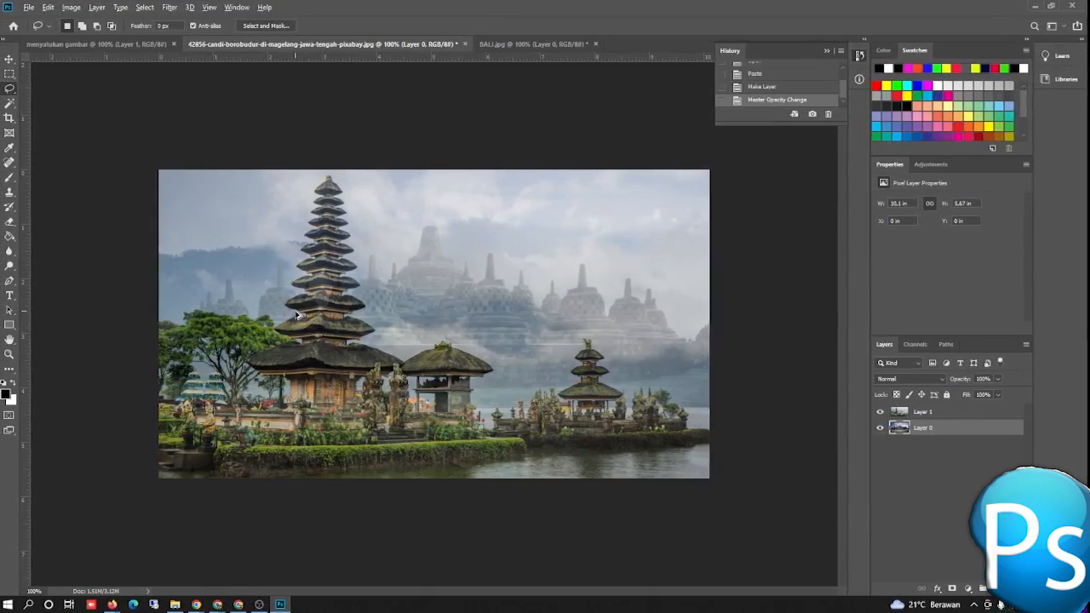
scroll(315, 333, up, 4)
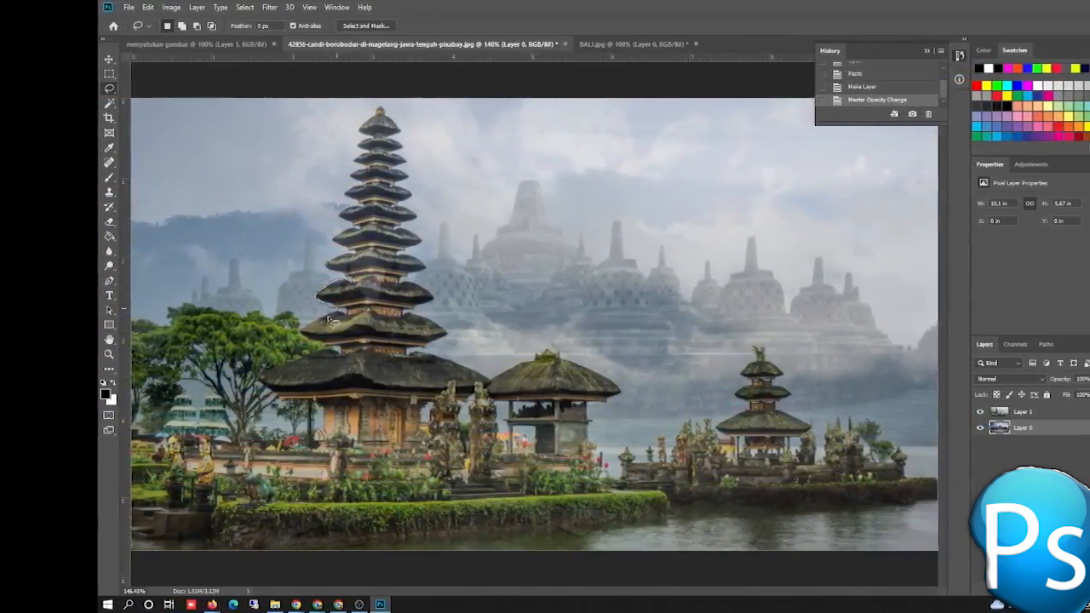
mouse_move(327, 344)
mouse_down()
mouse_move(435, 364)
mouse_move(458, 357)
mouse_move(465, 343)
mouse_move(426, 319)
mouse_move(467, 299)
mouse_move(460, 292)
mouse_move(418, 277)
mouse_move(367, 281)
mouse_up()
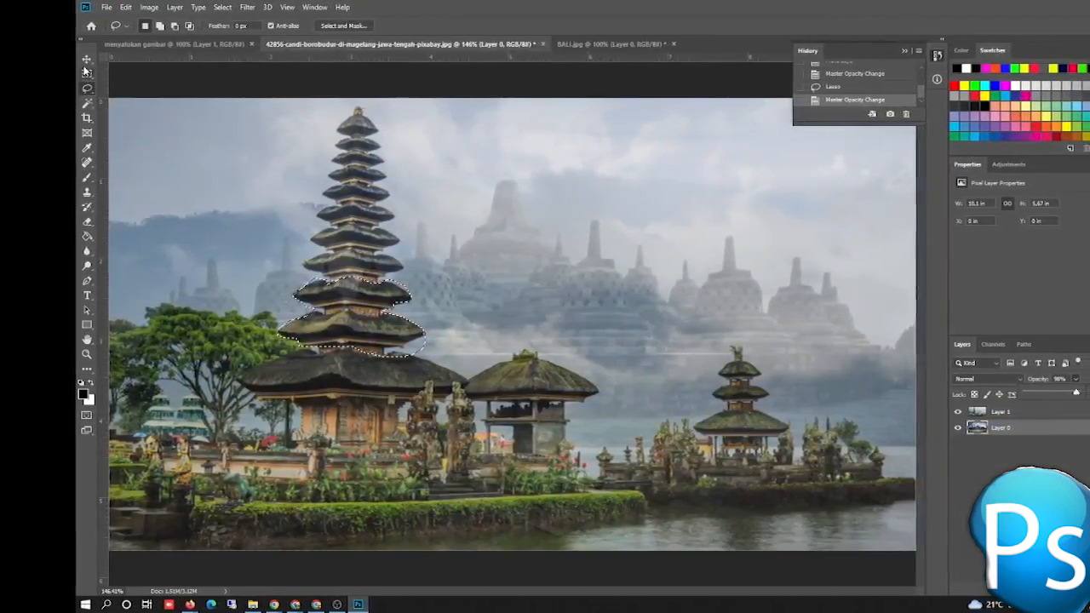
- Delete the selected pagoda-roof area from Layer 0 and clear the selection
click(92, 58)
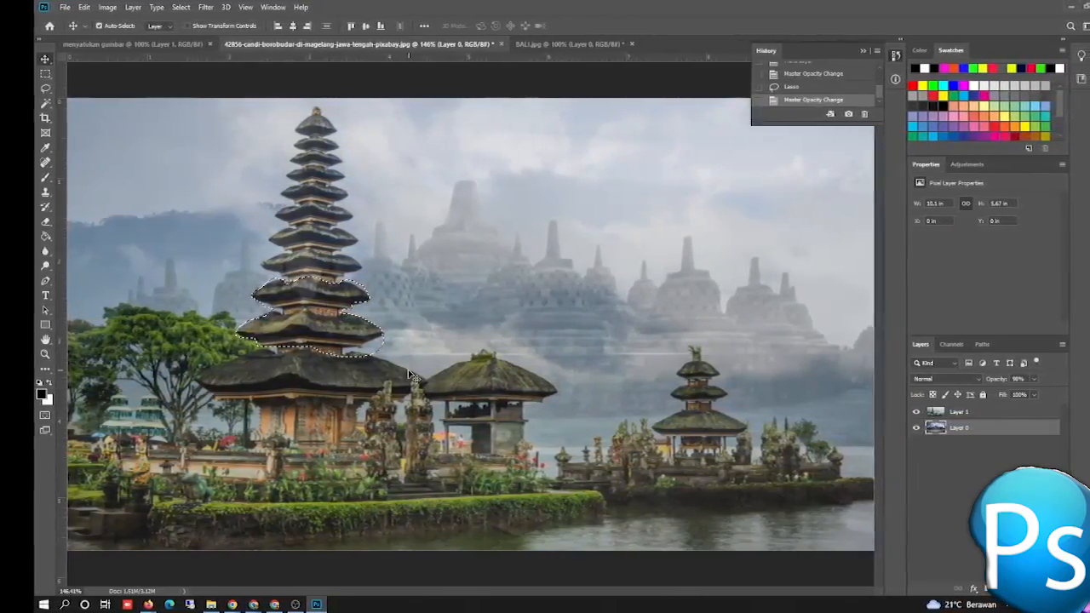
key(Delete)
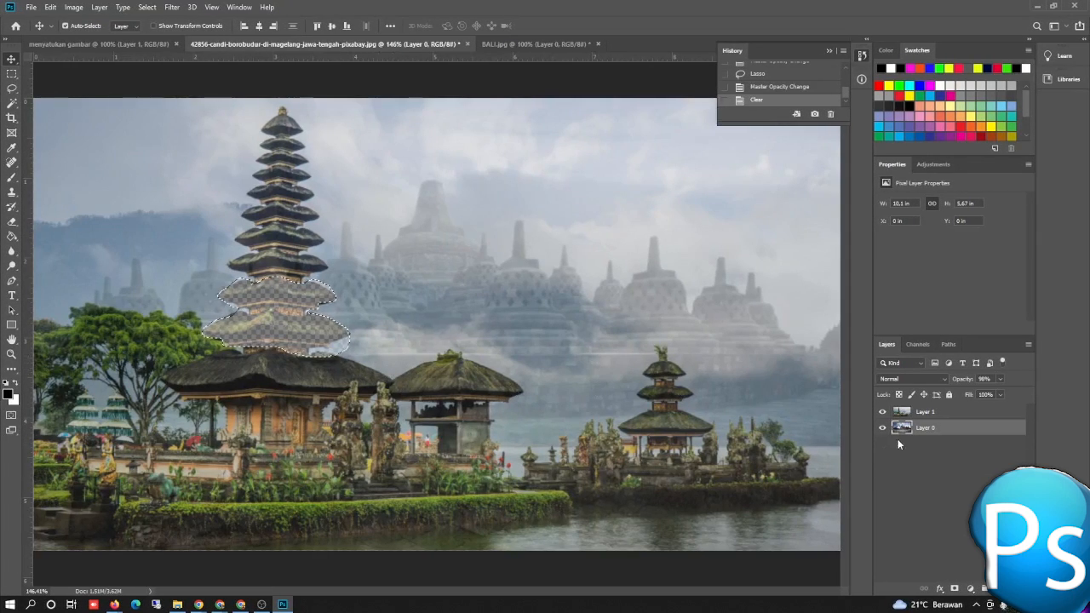
key(ctrl+d)
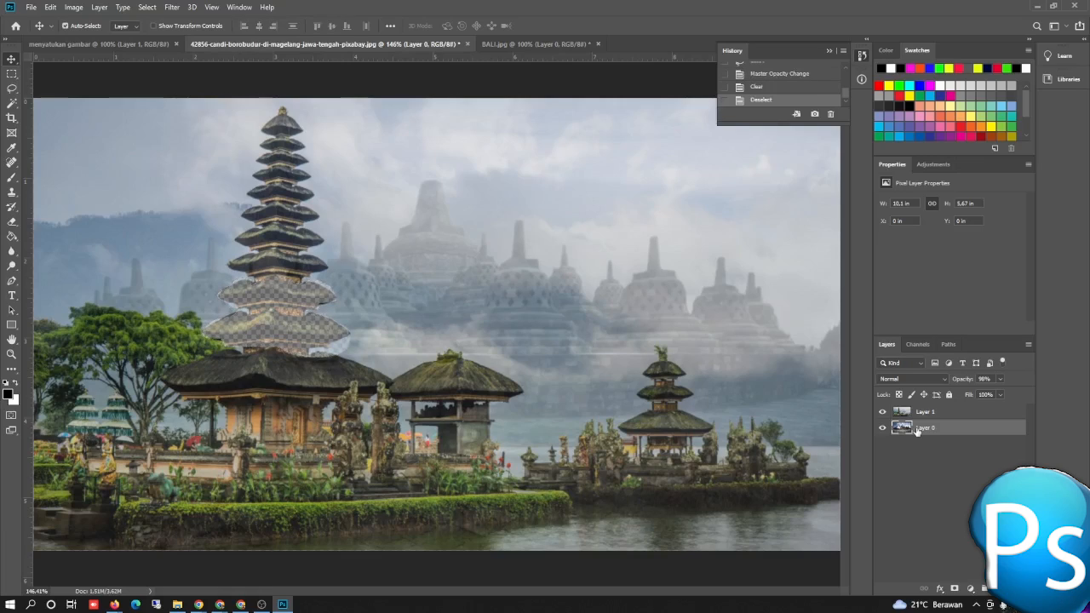
- Toggle Layer 1's visibility off and on to examine the area removed from Layer 0
click(881, 413)
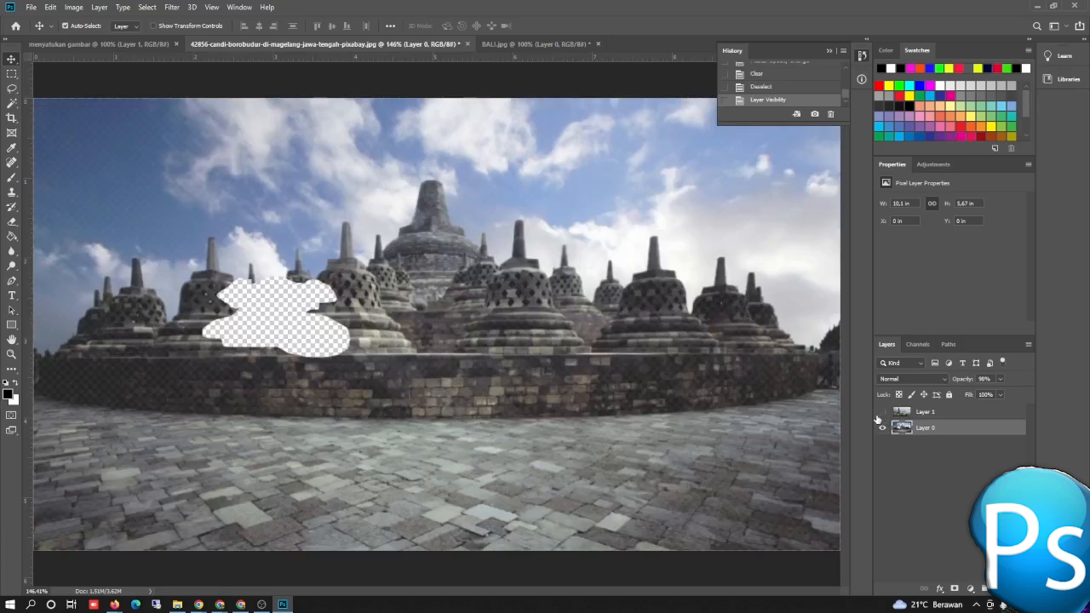
click(883, 413)
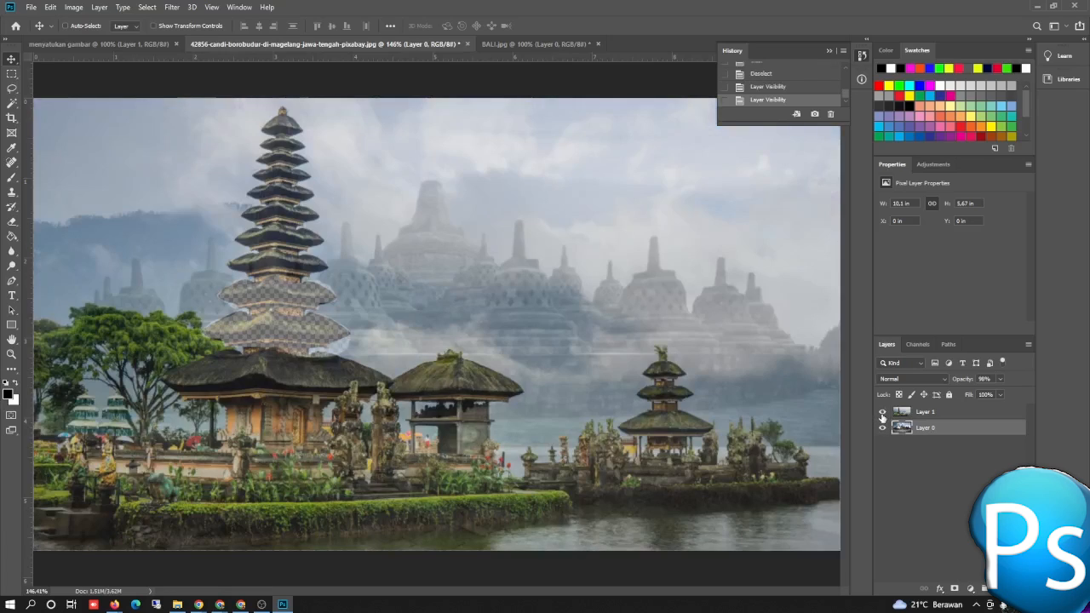
key(ctrl+z)
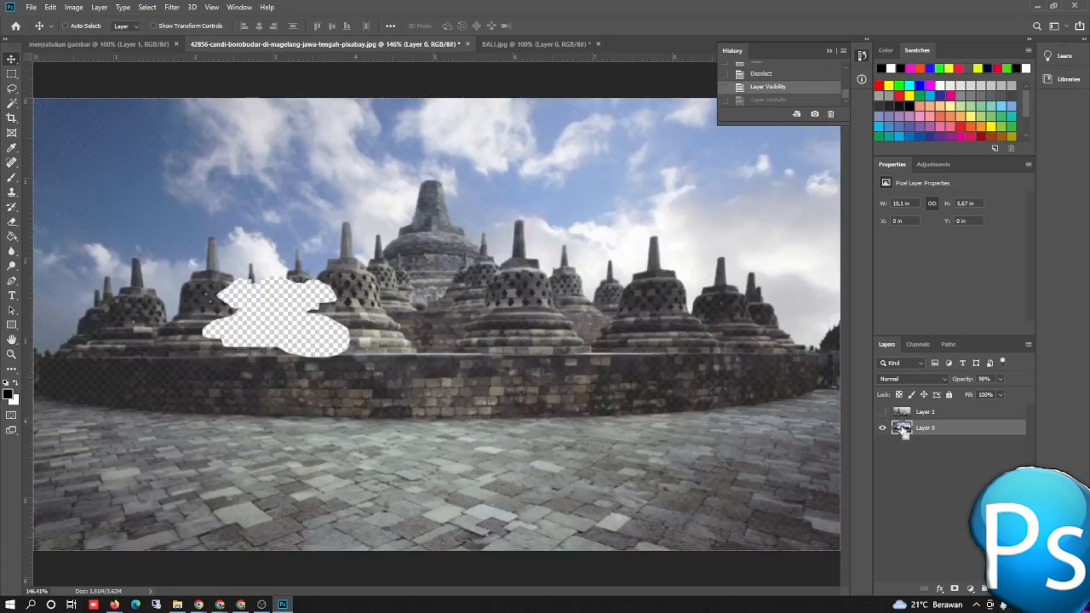
key(ctrl+shift+z)
key(ctrl+z)
key(ctrl+shift+z)
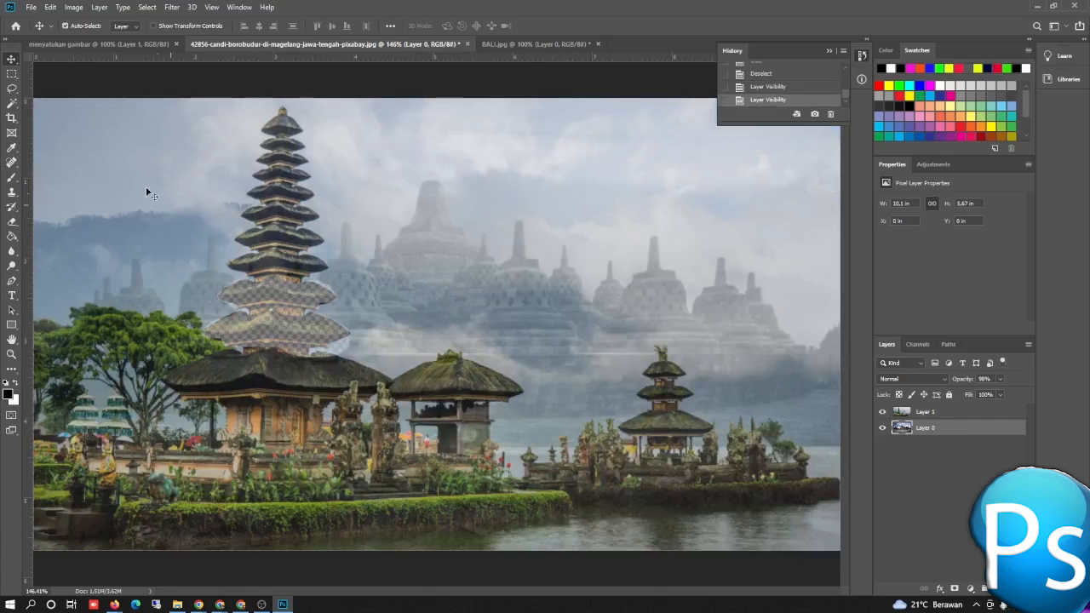
- Revert the document to the Master Opacity Change history state that precedes the clearing of the selected area
click(755, 77)
scroll(758, 80, up, 2)
click(762, 87)
click(763, 77)
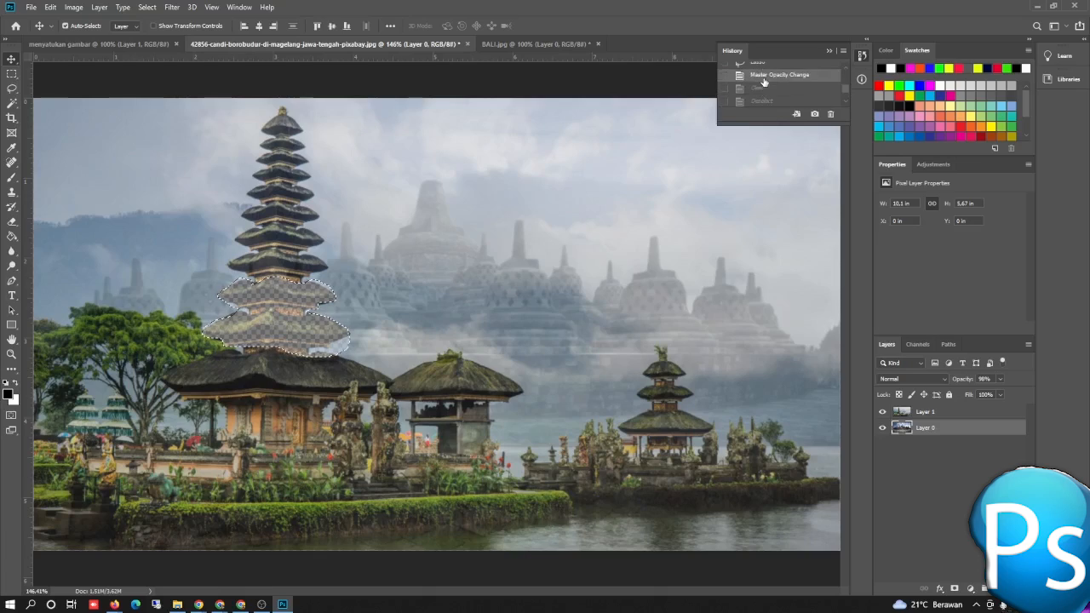
- Hide Layer 1 and make Layer 0 the active layer
click(910, 414)
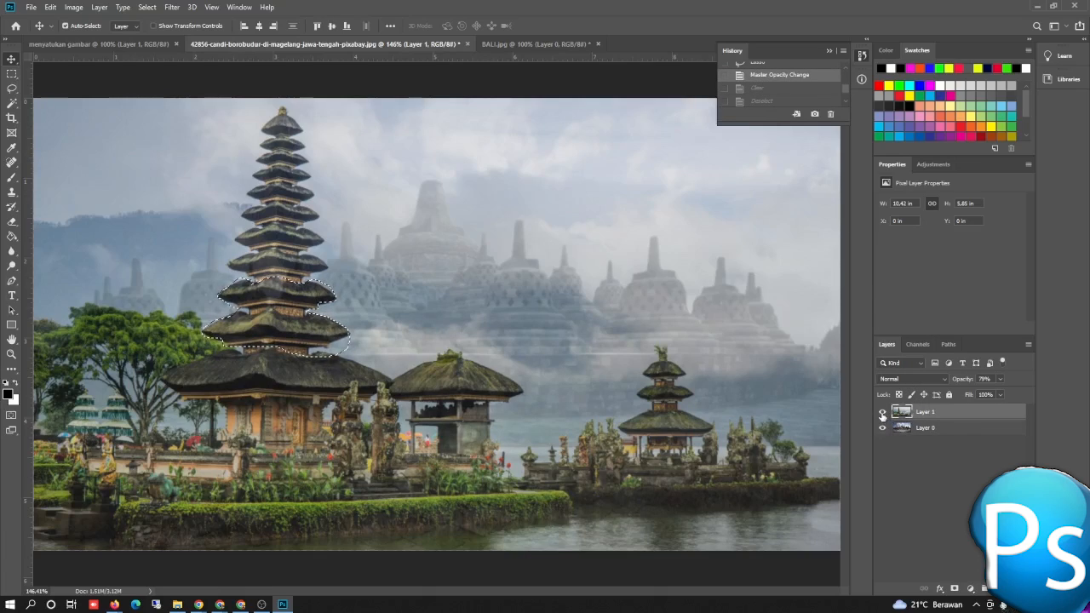
click(882, 412)
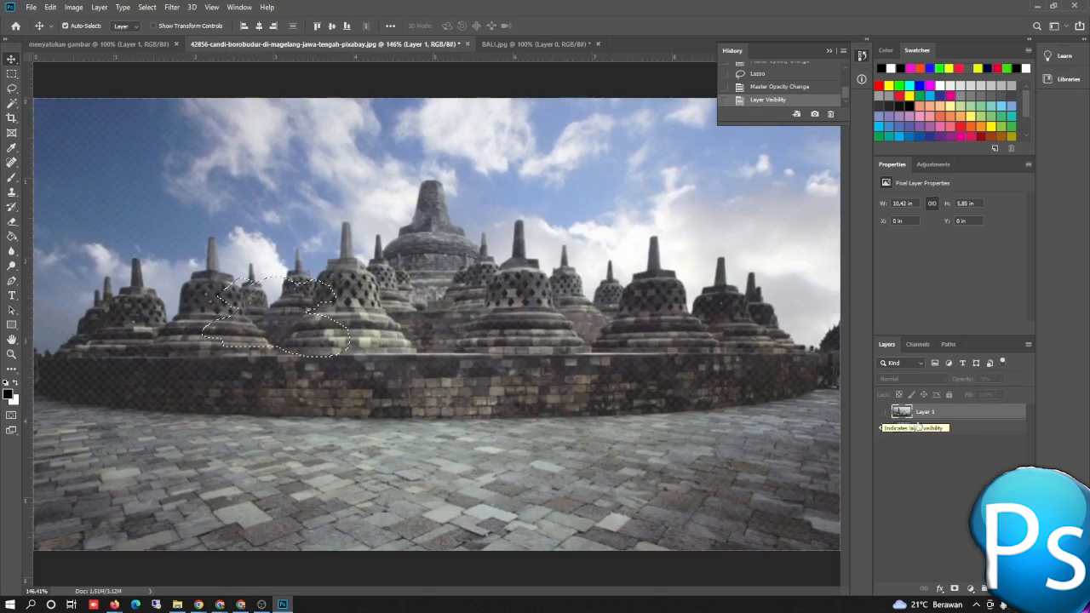
click(919, 433)
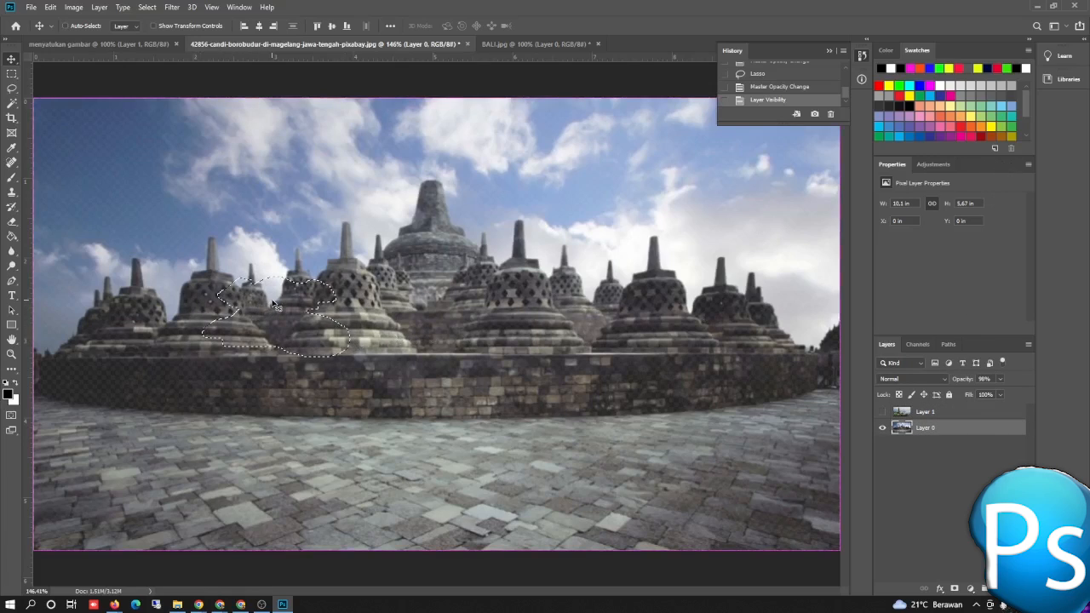
- Cut the selected area out of Layer 0, paste it back and move the pasted piece over the hole
key(ctrl+x)
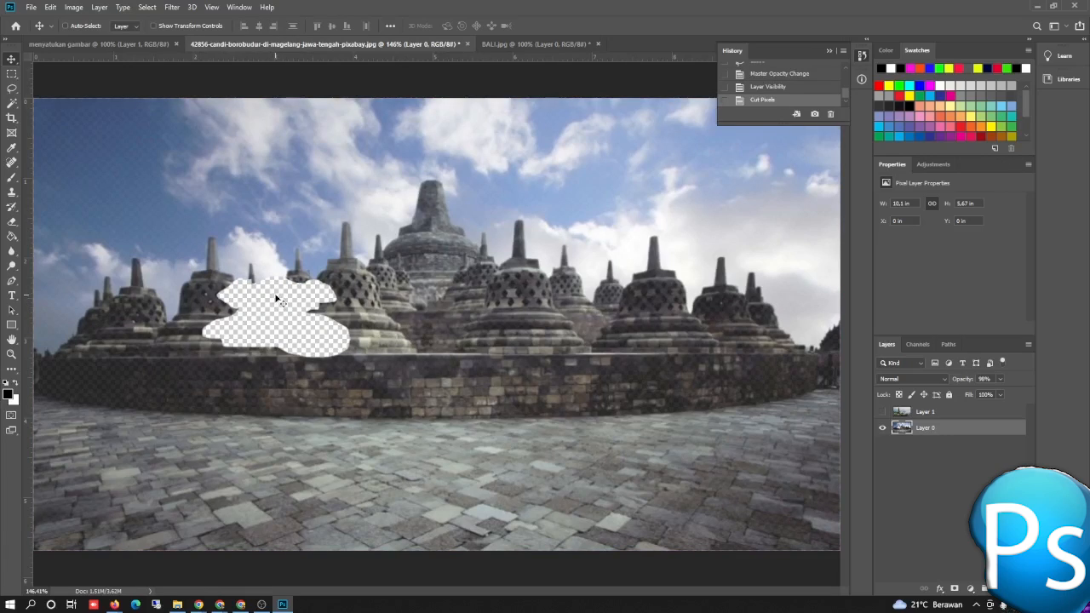
key(ctrl+v)
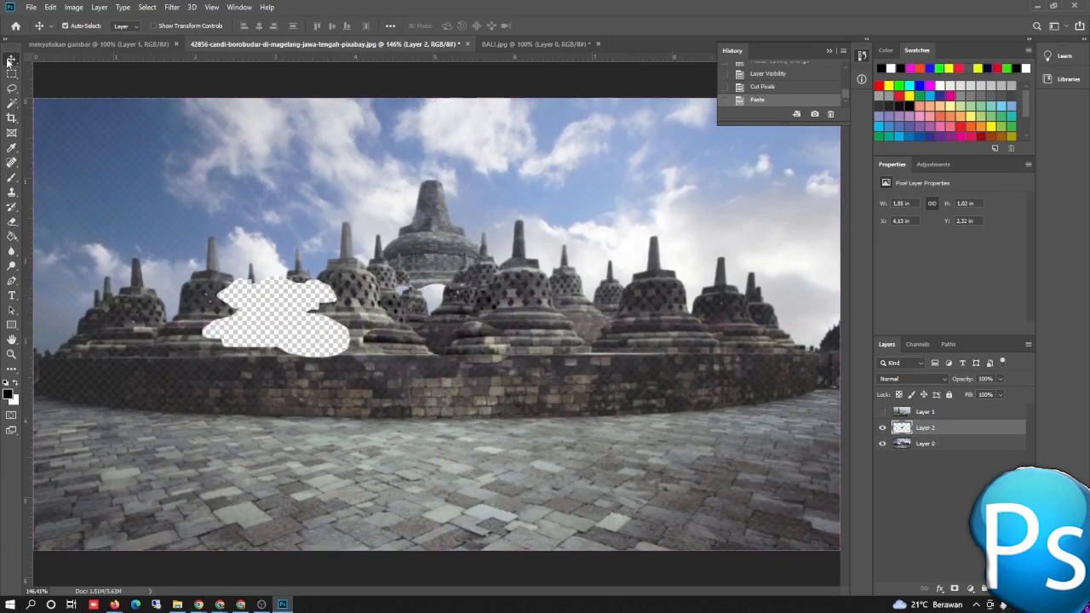
drag(434, 324, 272, 310)
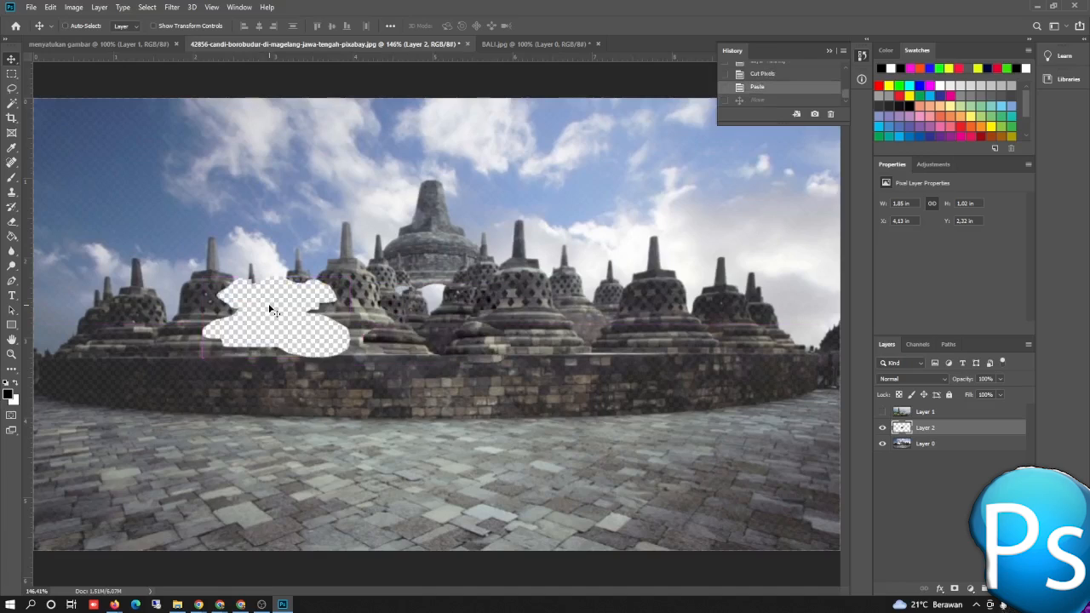
key(ctrl+shift+z)
key(ctrl+z)
key(ctrl+shift+z)
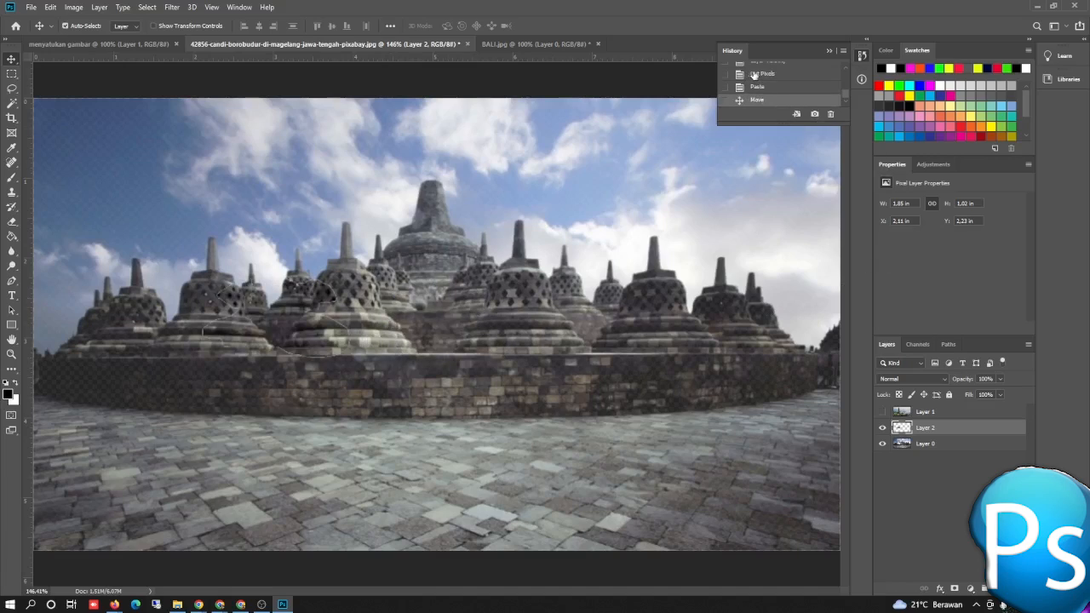
- Revert the document to the Layer Visibility history state and try adding an empty layer above Layer 0
click(752, 75)
scroll(758, 76, up, 1)
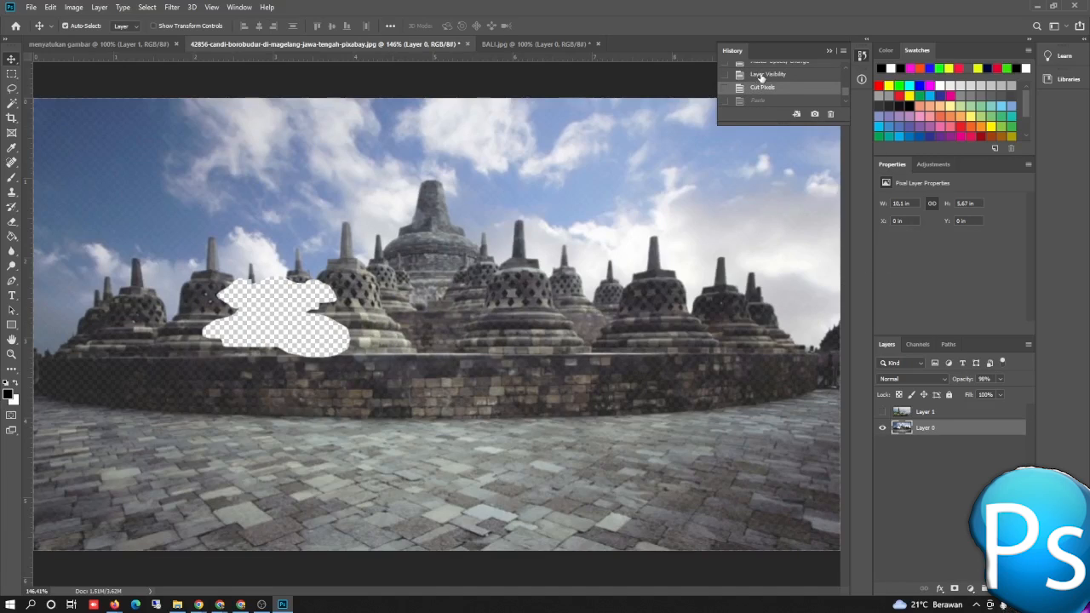
click(762, 75)
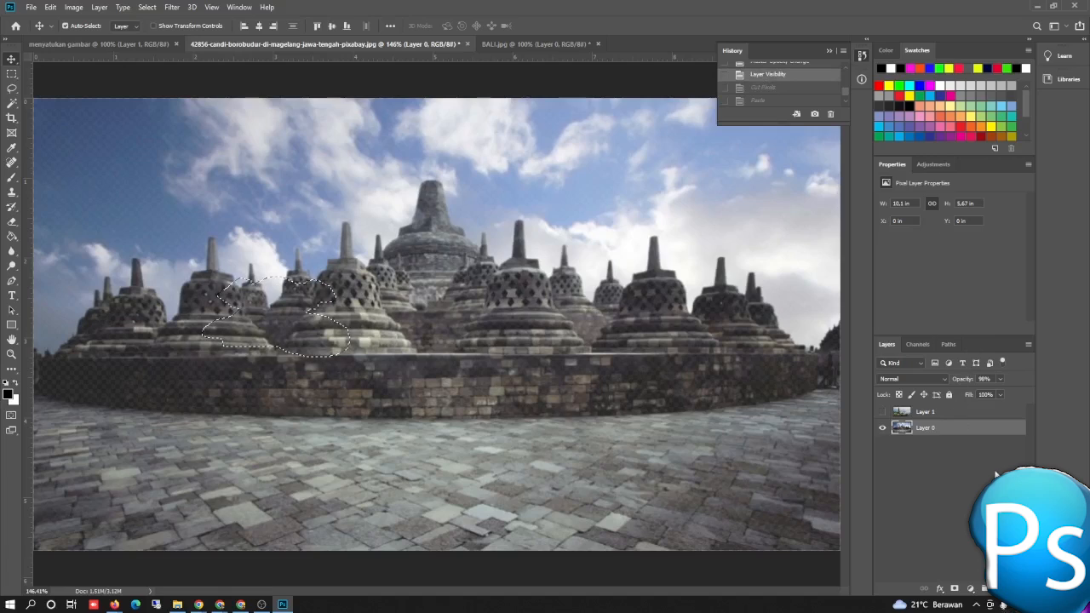
click(1000, 589)
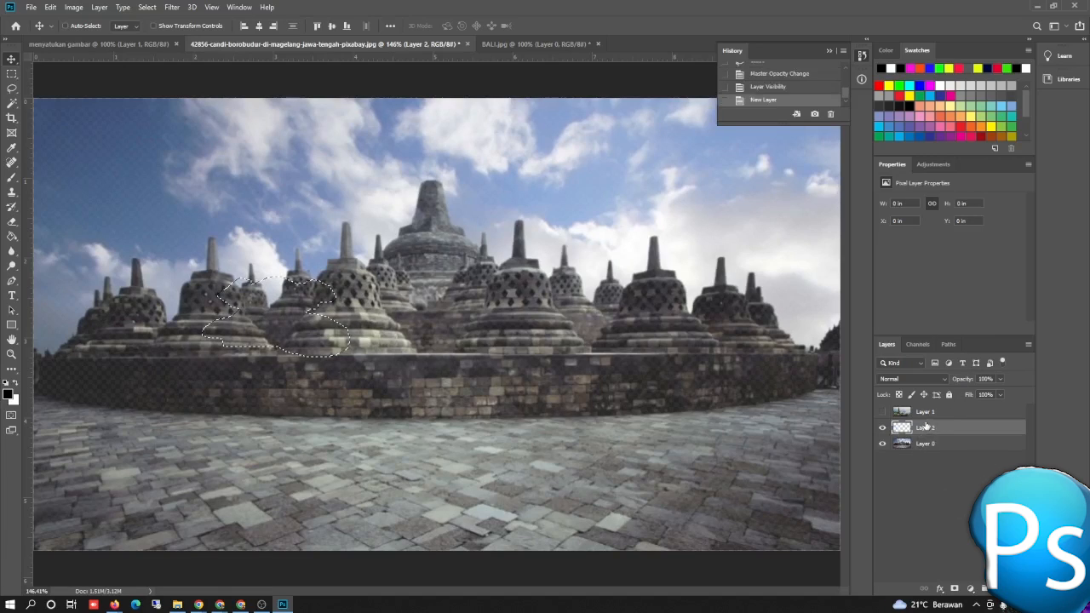
key(ctrl+z)
- Cut the selected area from Layer 0, paste it onto a newly added layer and align it with the gap
key(ctrl+x)
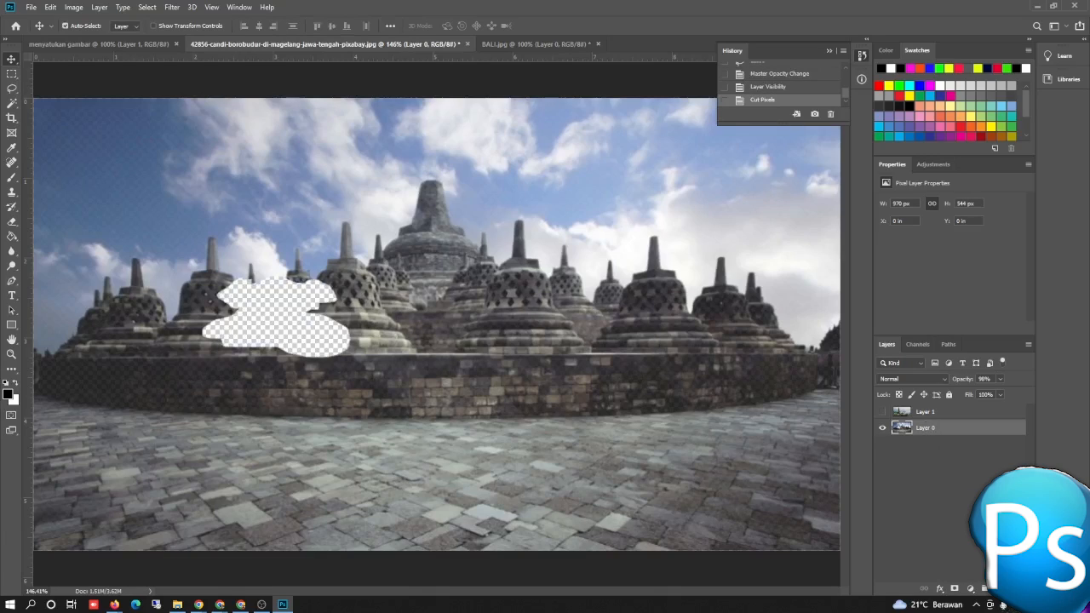
click(1000, 589)
key(ctrl+v)
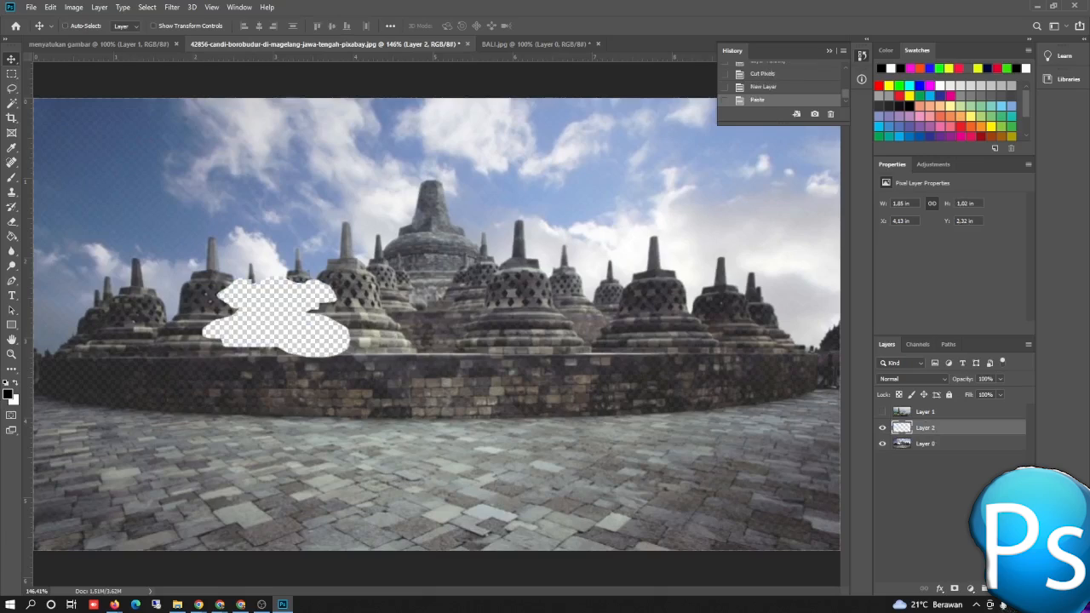
drag(435, 337, 283, 329)
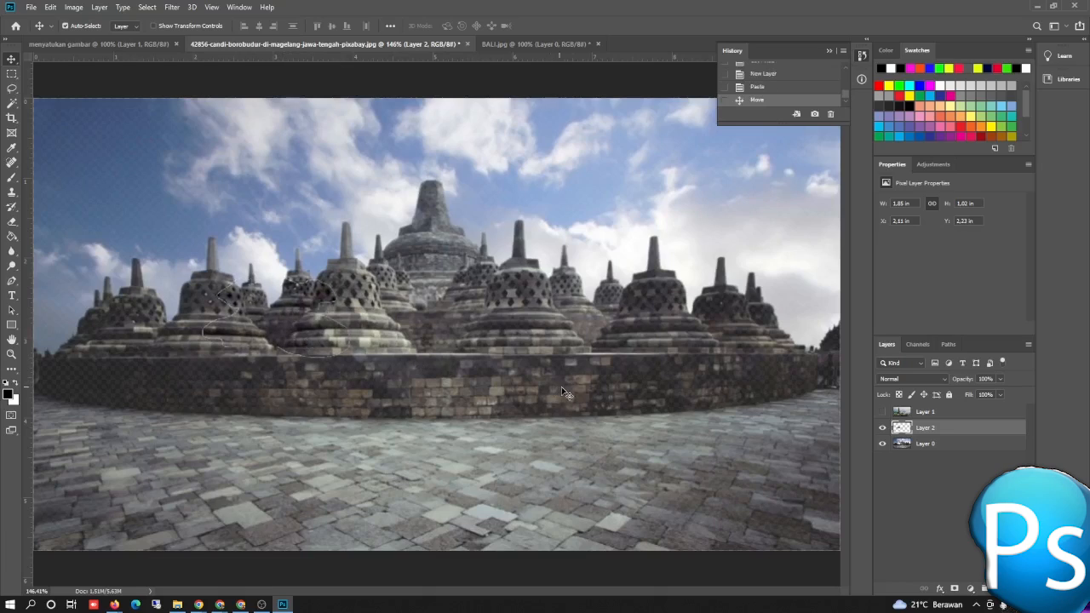
- Show Layer 1 again and set Layer 2's opacity to 82%
click(883, 412)
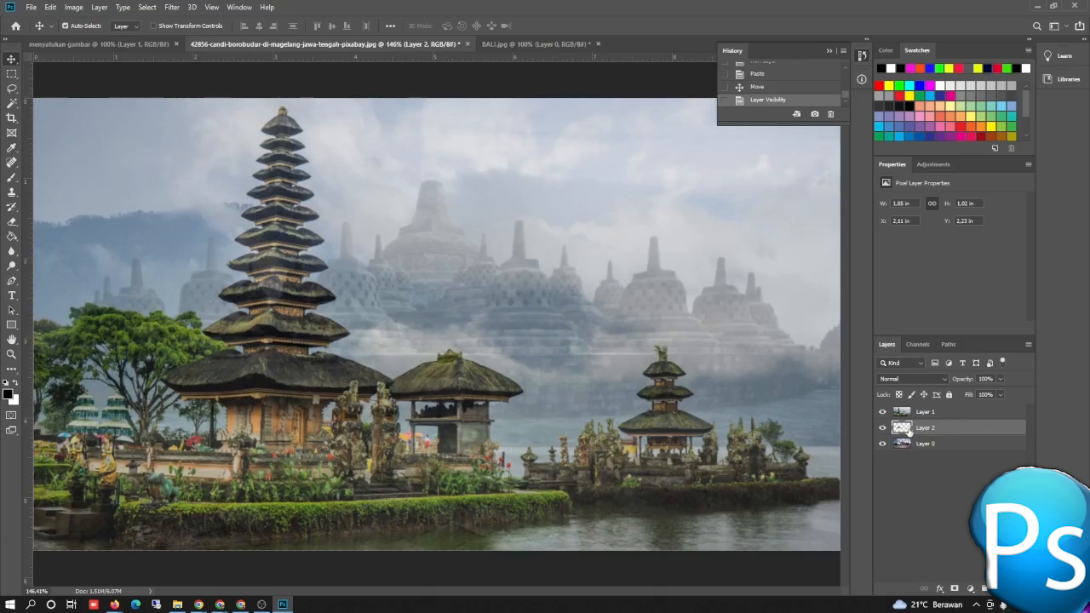
click(1000, 378)
drag(1003, 394, 991, 396)
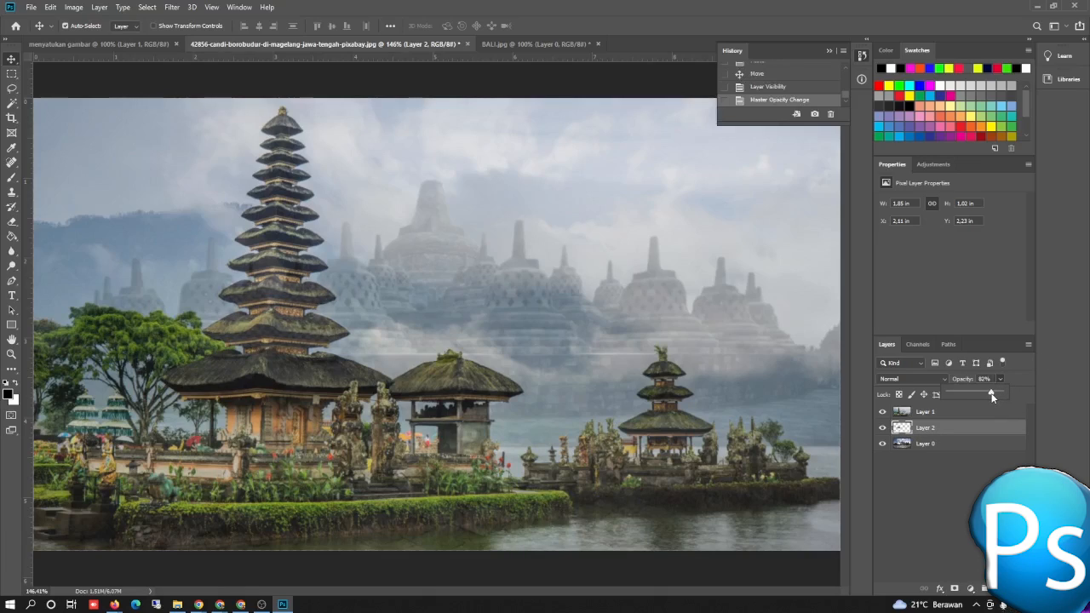
- Set Layer 1's opacity to 82%
click(936, 414)
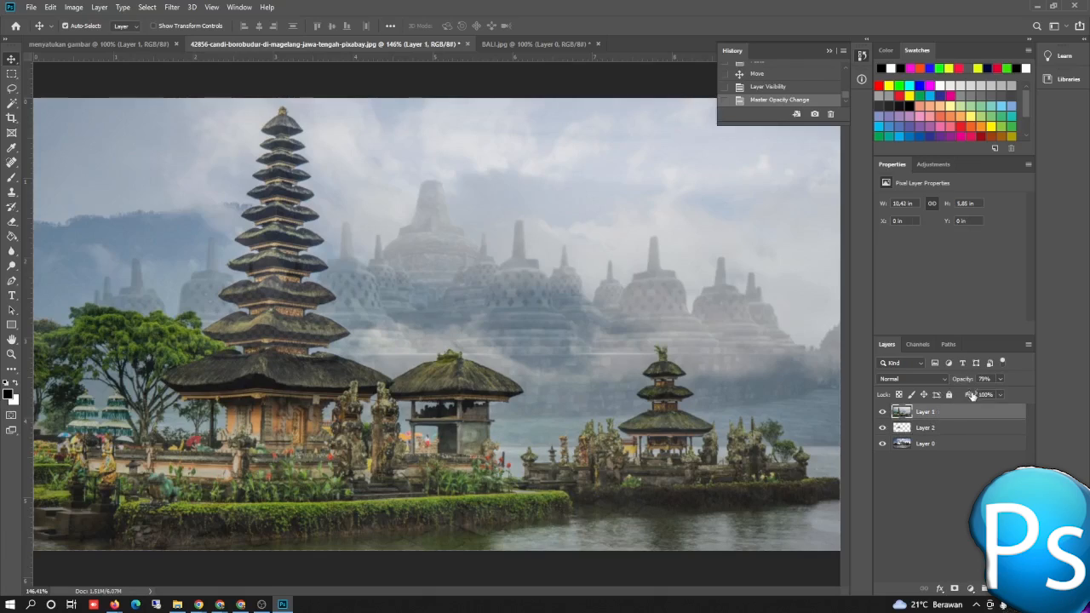
click(1000, 381)
click(1000, 395)
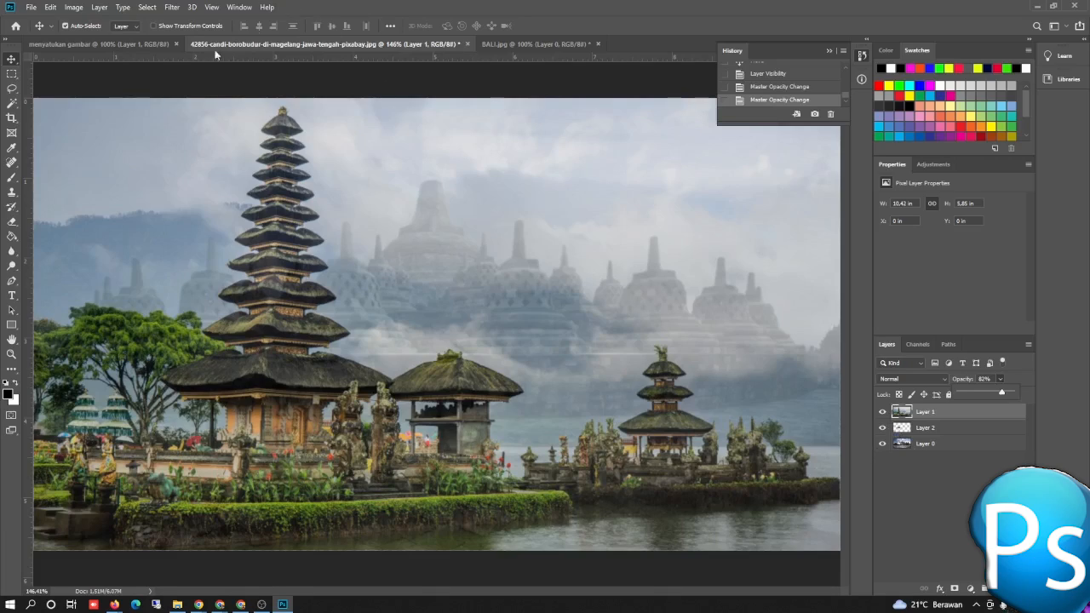
- Open the GUNUNG and PANGANDARAN images together from the UJIKOM folder
click(99, 44)
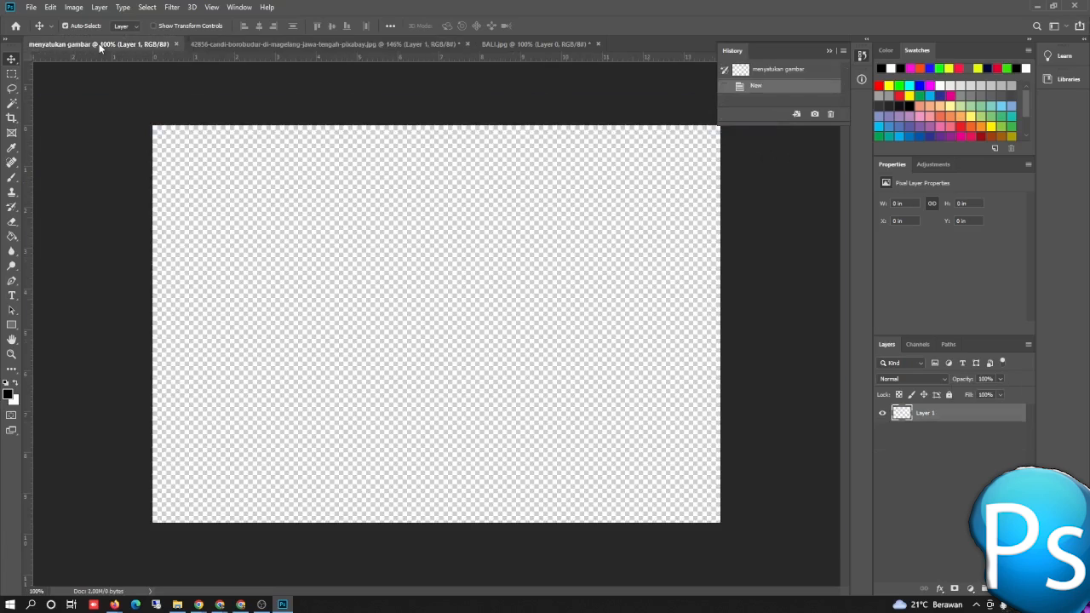
click(264, 44)
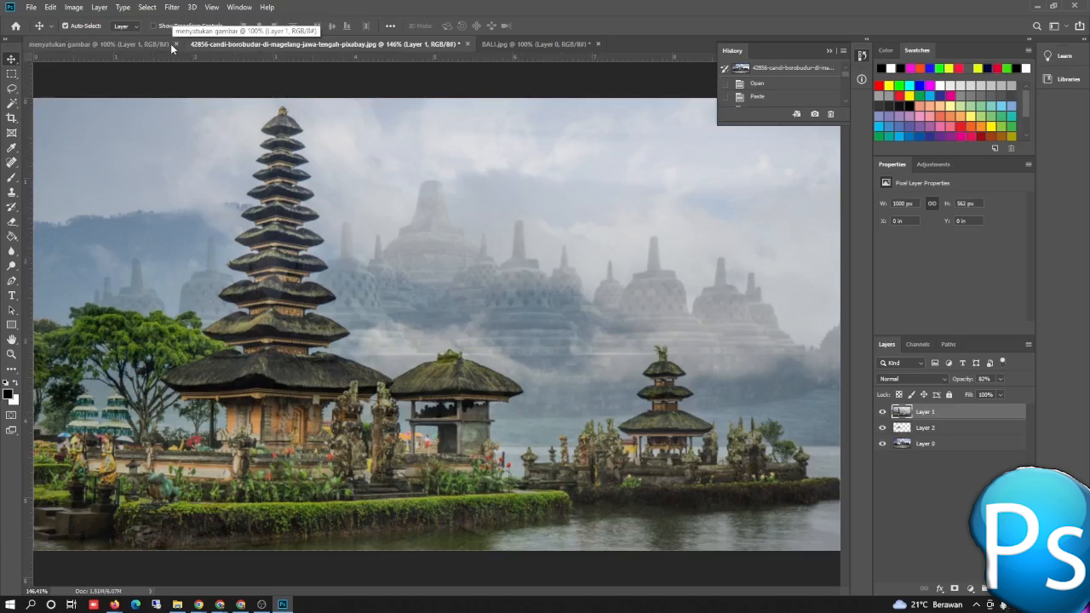
click(74, 45)
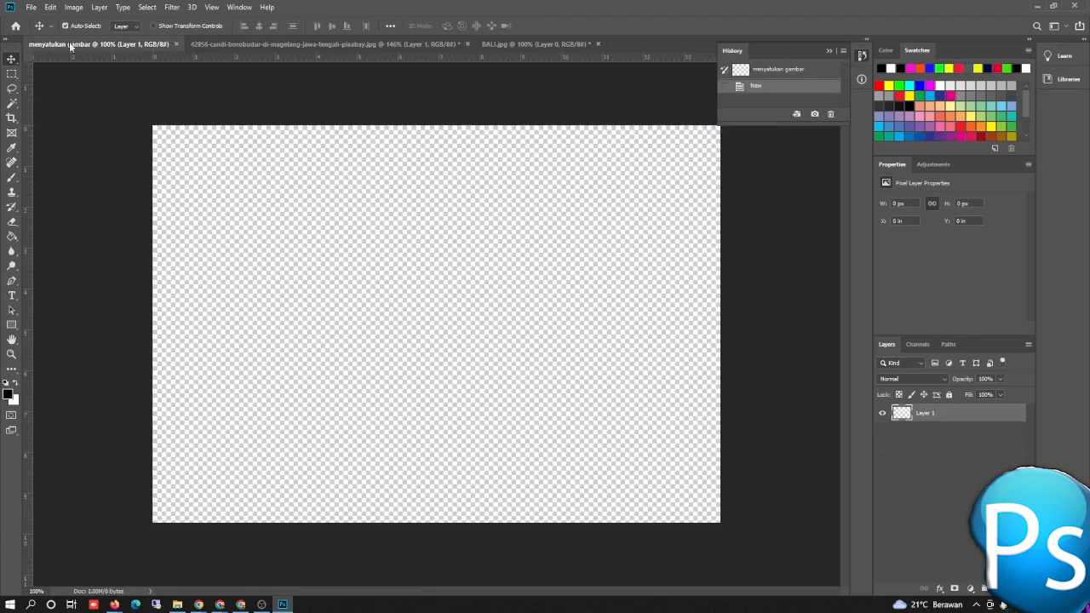
click(31, 7)
click(41, 30)
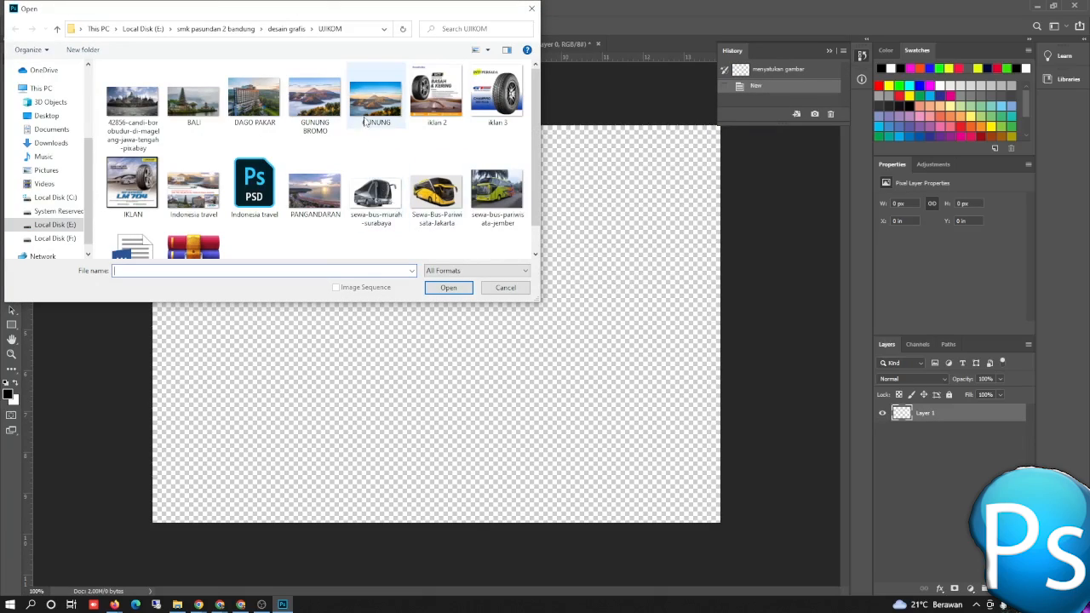
click(378, 103)
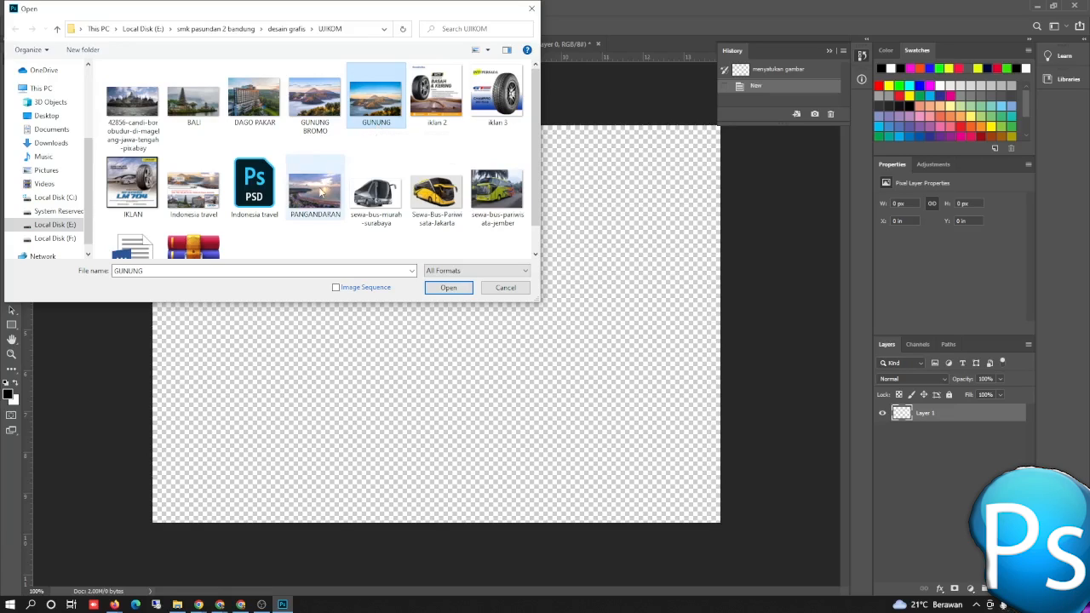
ctrl+click(321, 194)
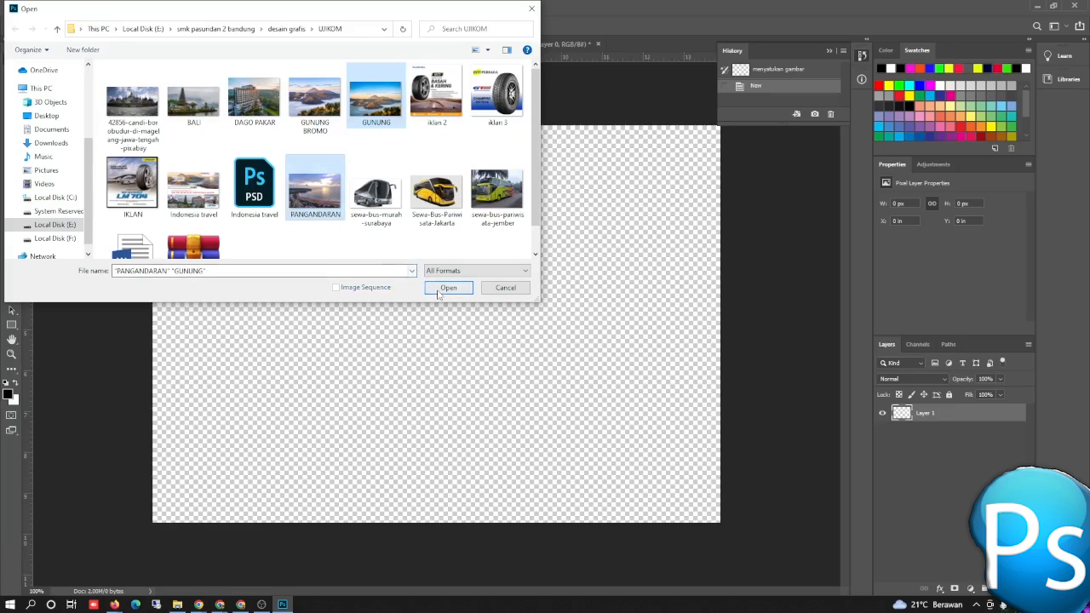
click(447, 288)
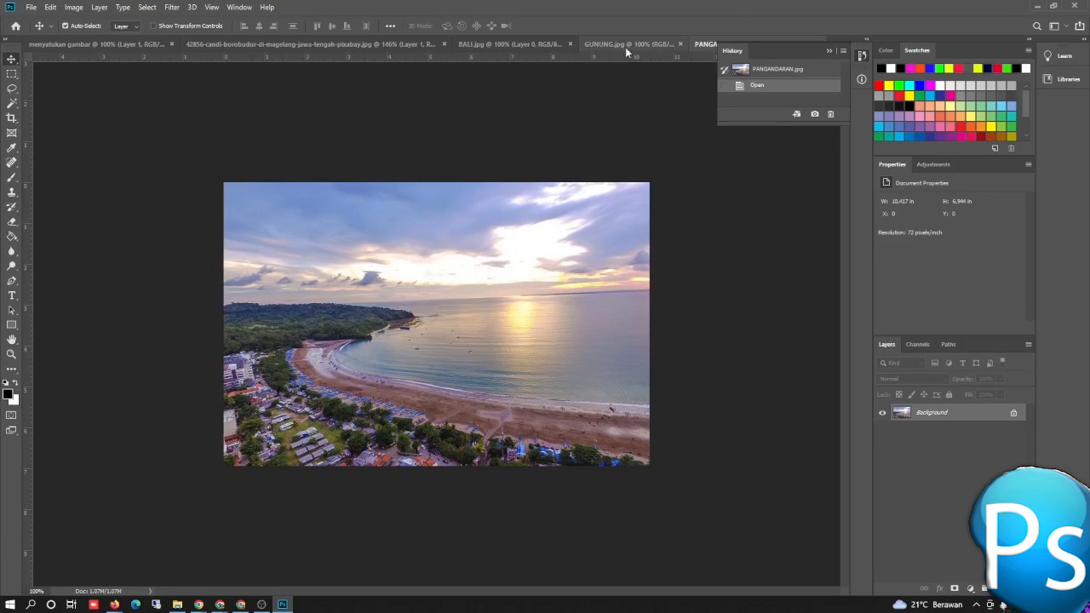
- Collapse the history list and compare the GUNUNG and PANGANDARAN photos
click(830, 51)
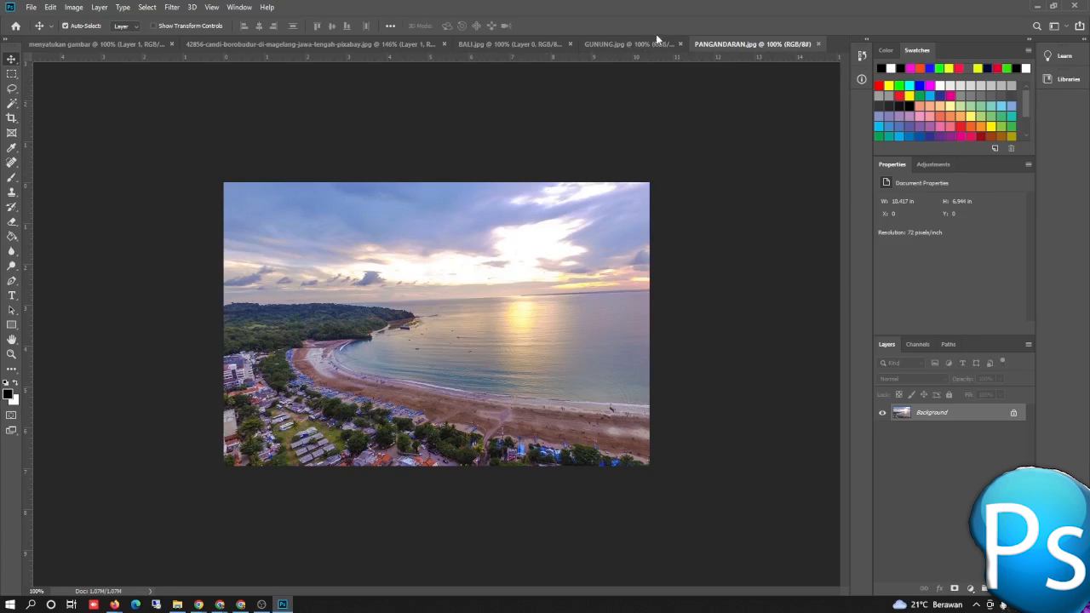
click(632, 44)
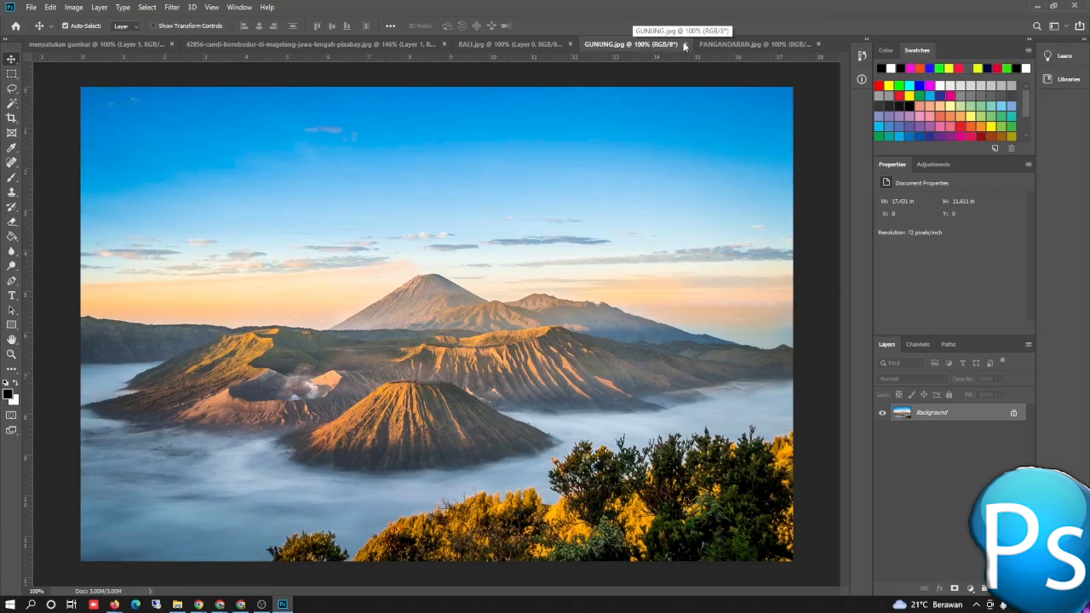
click(720, 44)
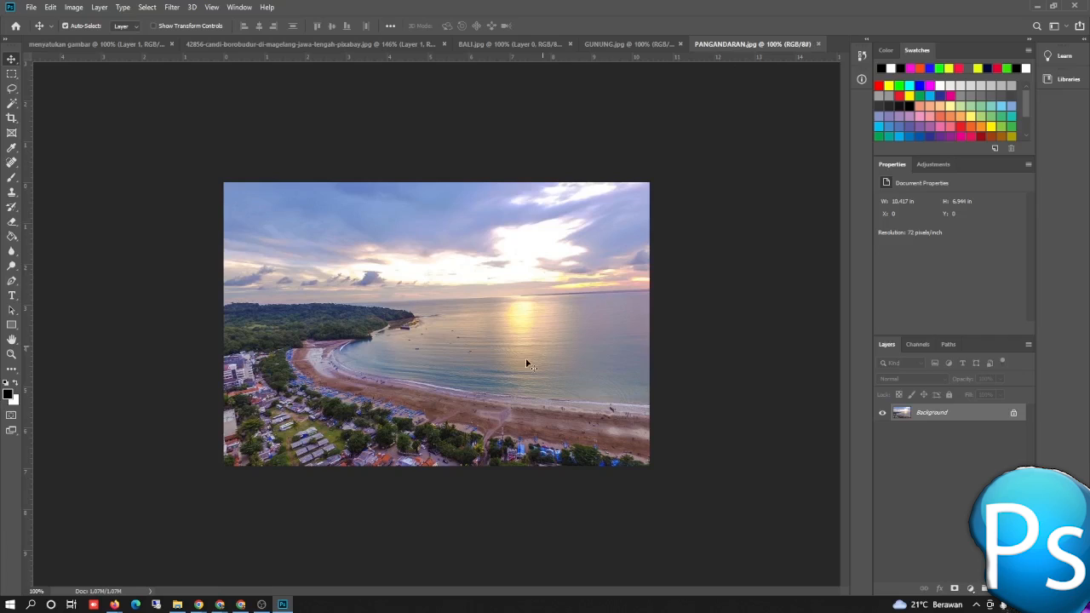
click(608, 46)
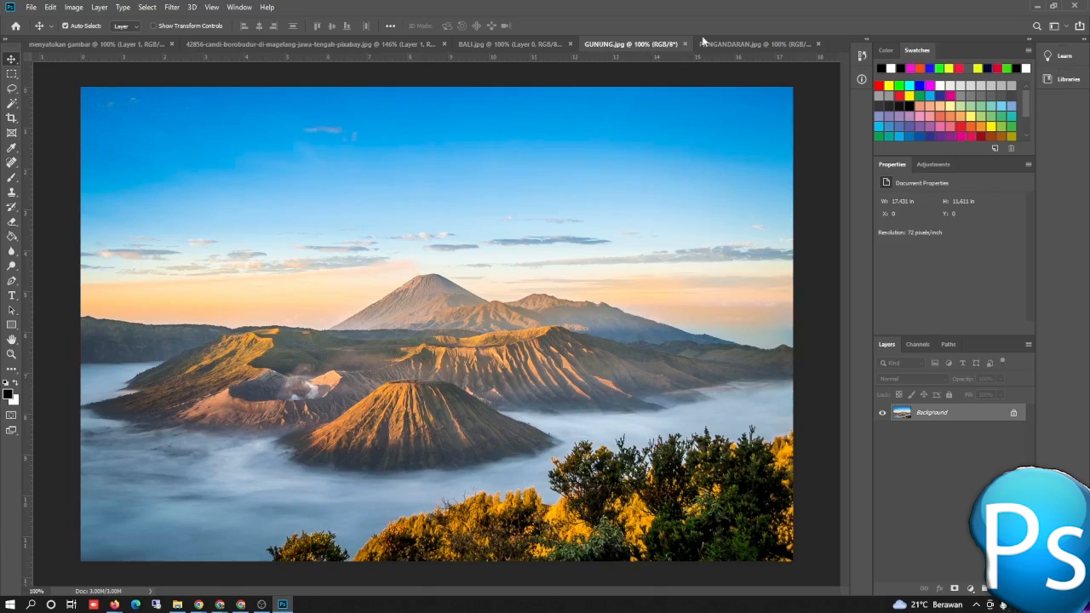
click(723, 44)
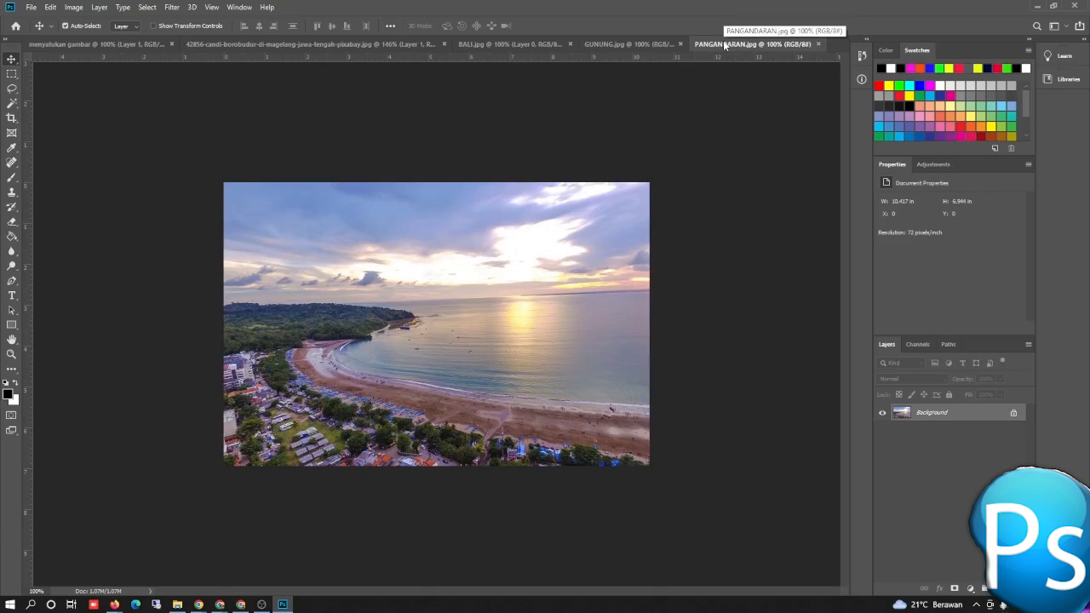
click(602, 43)
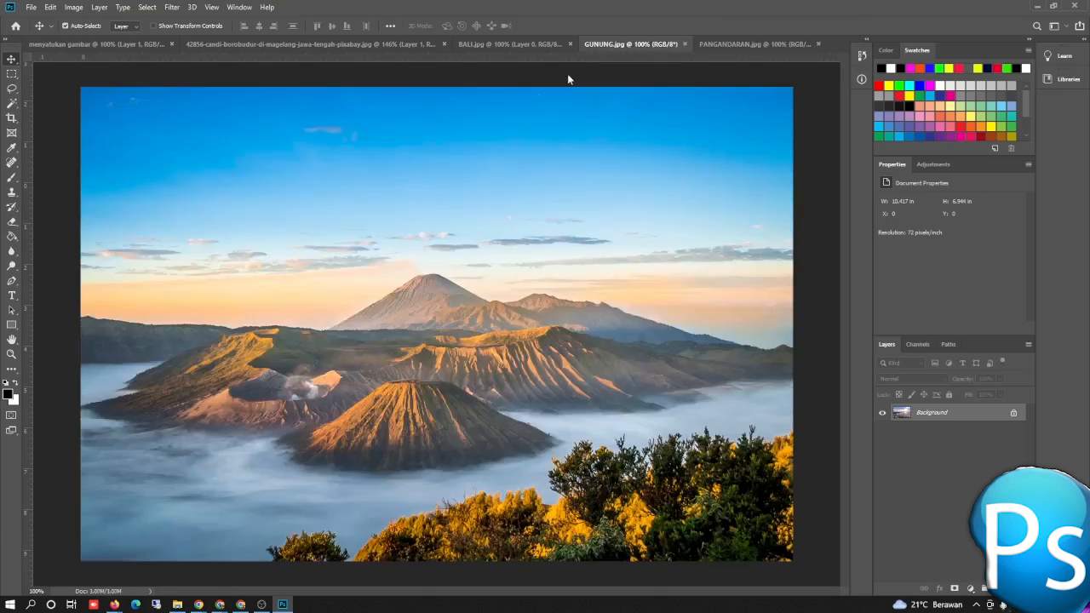
click(743, 44)
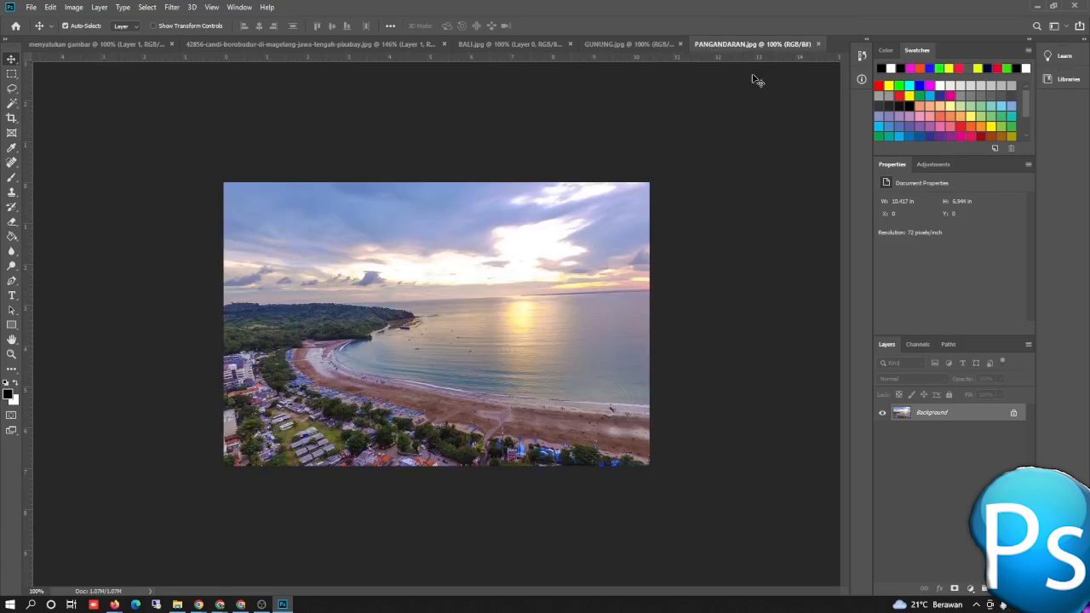
- Convert the locked background of PANGANDARAN.jpg into an editable layer named Layer 0
double_click(936, 413)
click(637, 182)
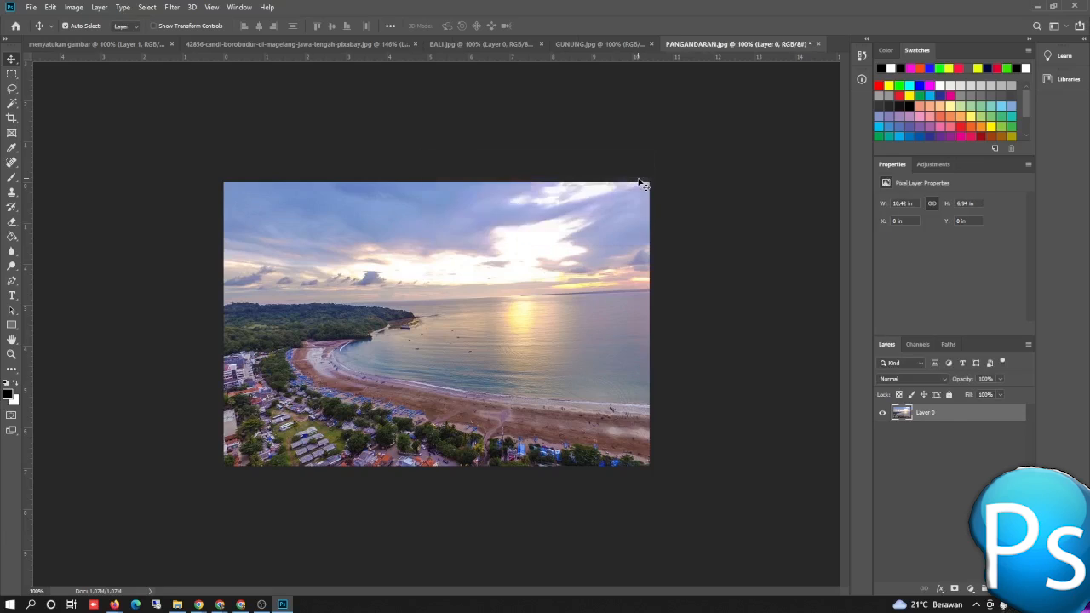
double_click(907, 420)
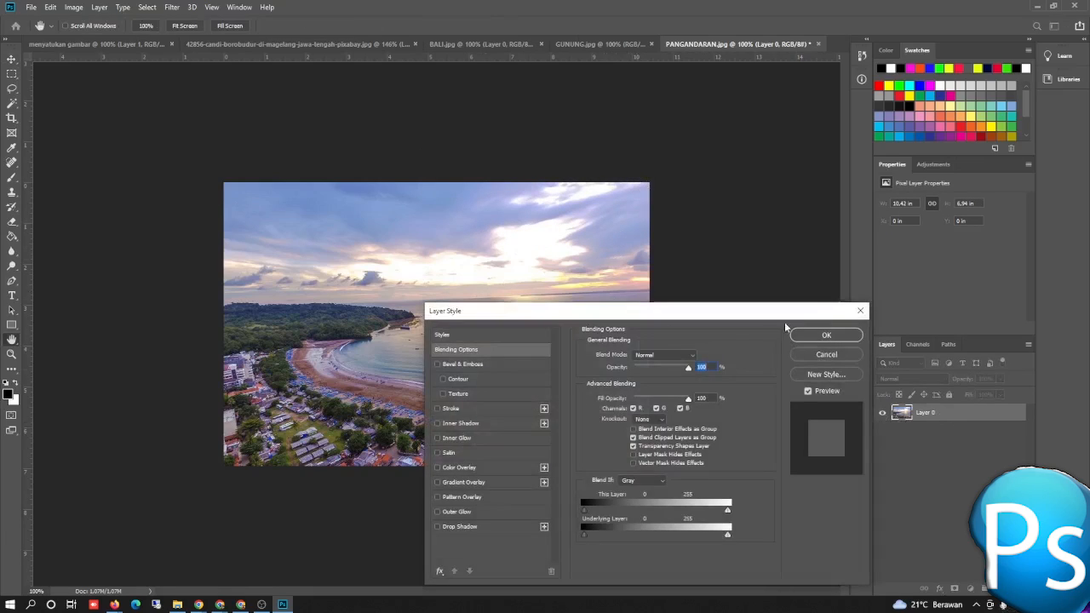
click(861, 311)
- Copy the whole PANGANDARAN image into GUNUNG.jpg and place it at the canvas's left edge, near the bottom, at about X 0 in, Y 4.54 in
key(ctrl+a)
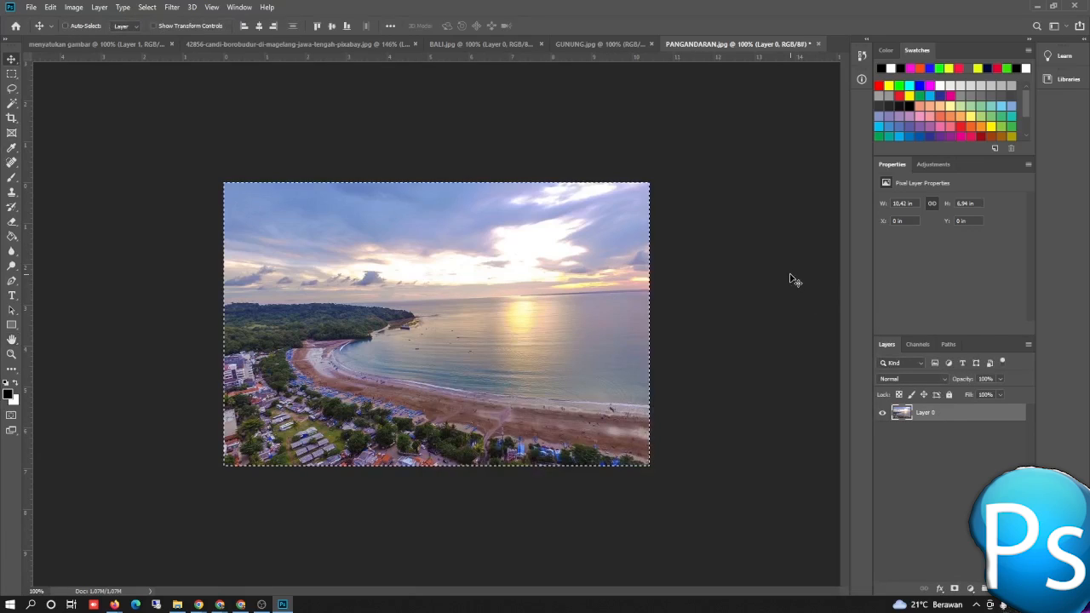
click(583, 43)
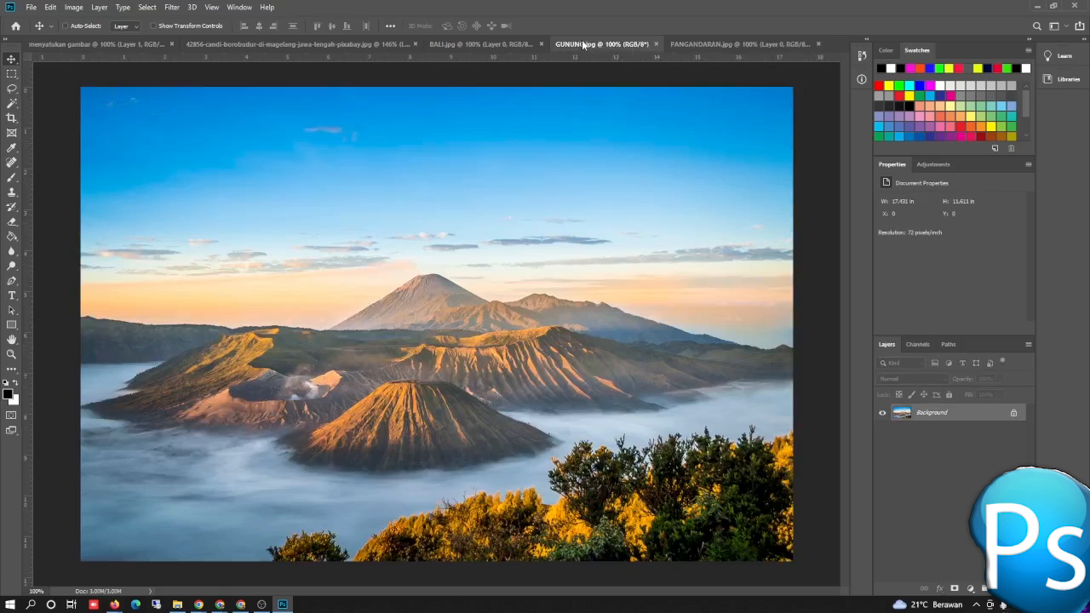
key(ctrl+v)
drag(454, 275, 320, 364)
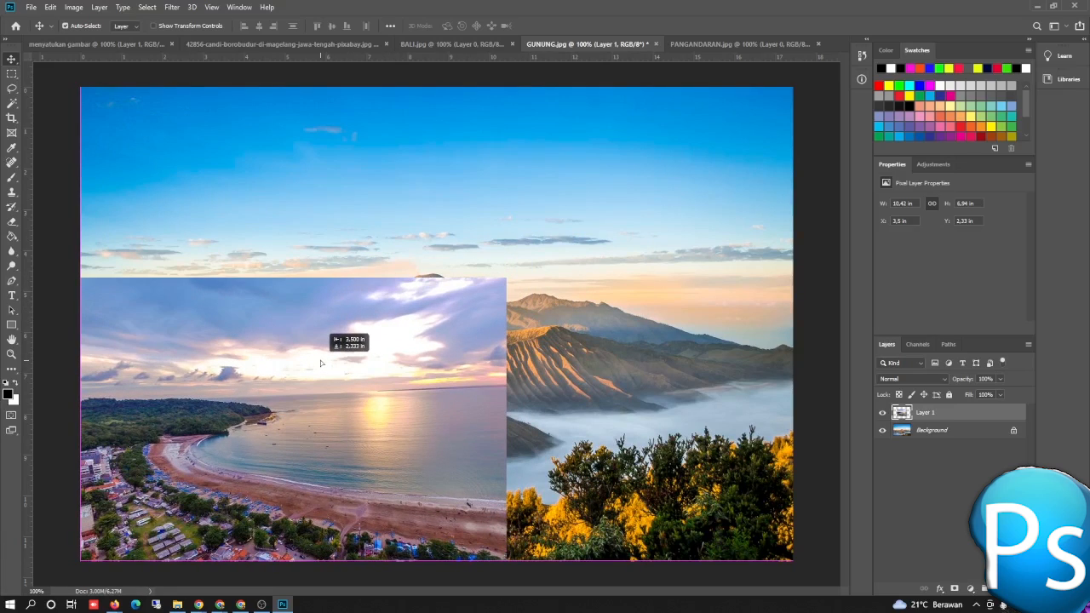
key(shift+Up)
drag(321, 360, 321, 360)
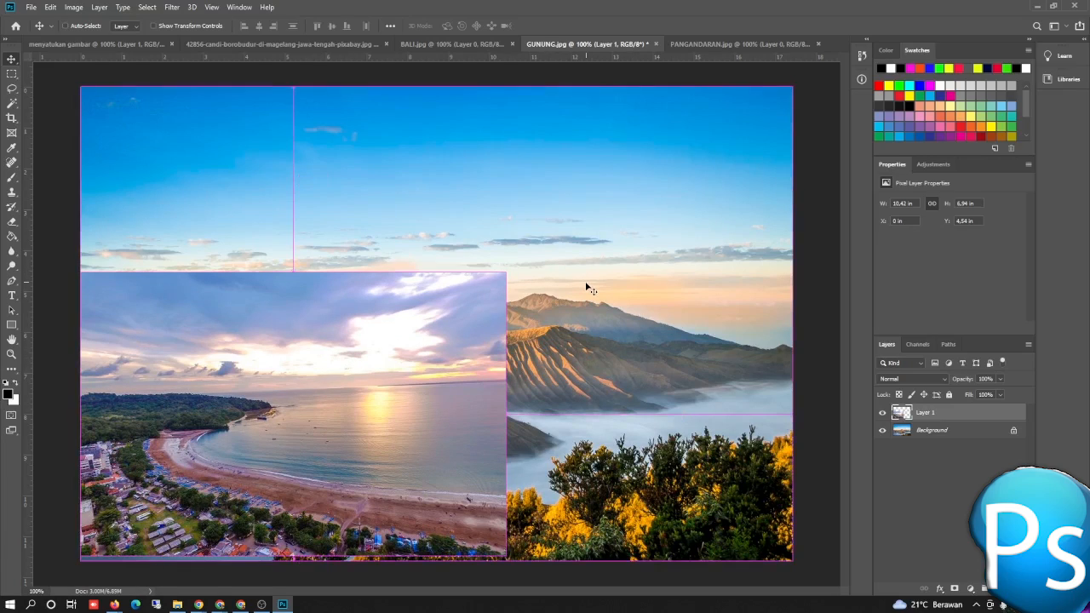
- Enlarge the pasted beach photo proportionally to about 135.54% with Free Transform, keeping its lower-left corner in place
key(ctrl+t)
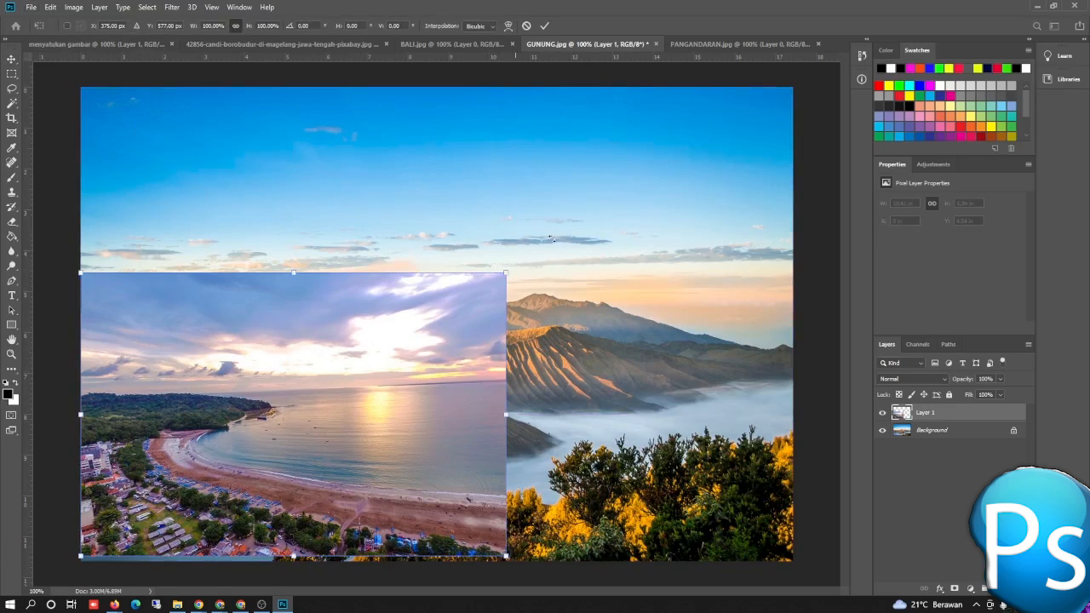
click(73, 7)
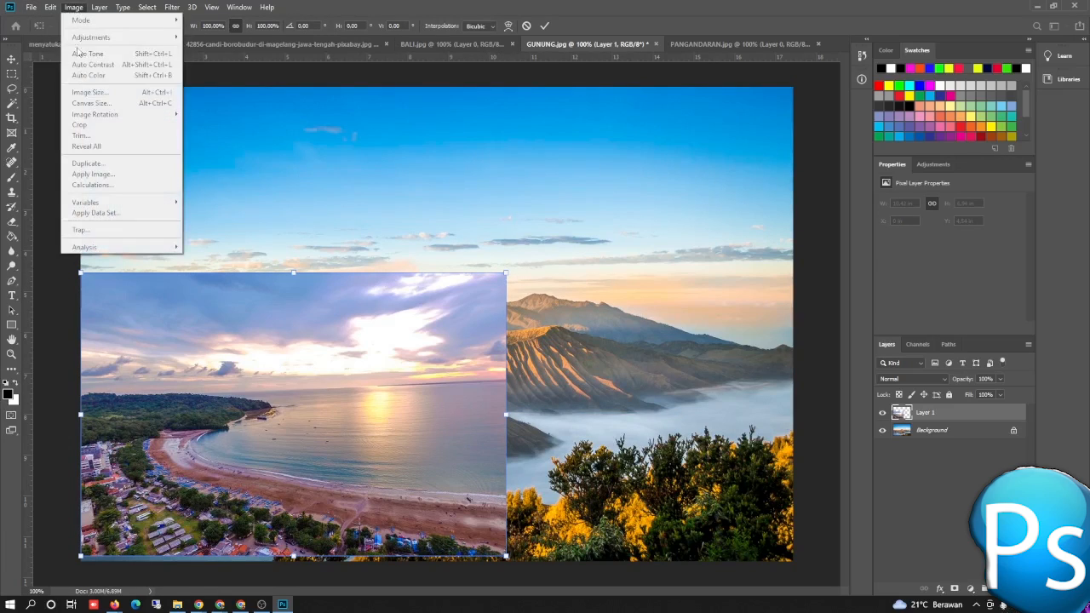
click(51, 6)
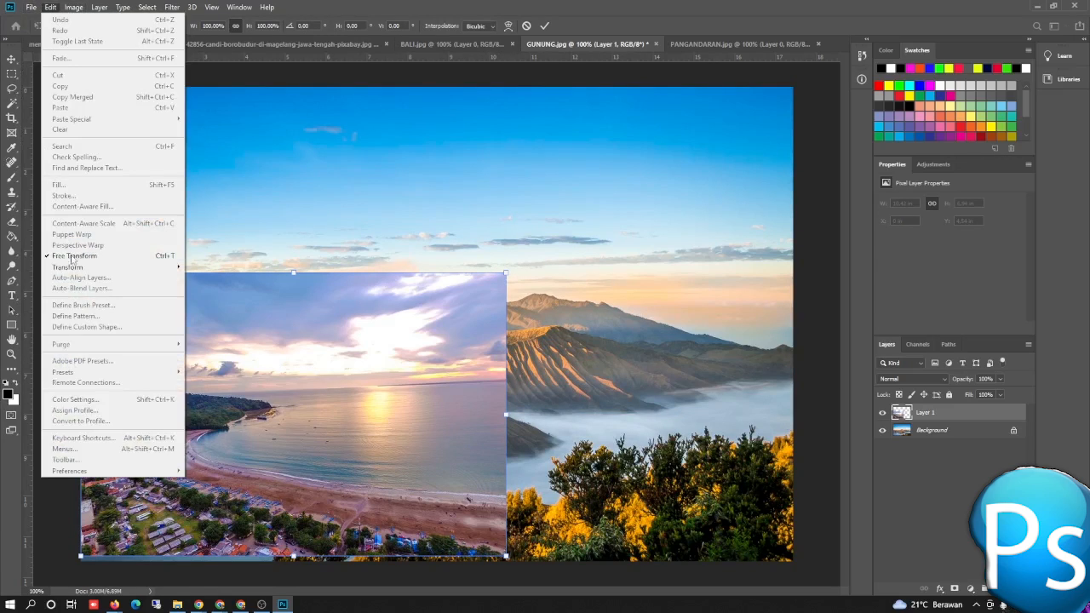
click(504, 274)
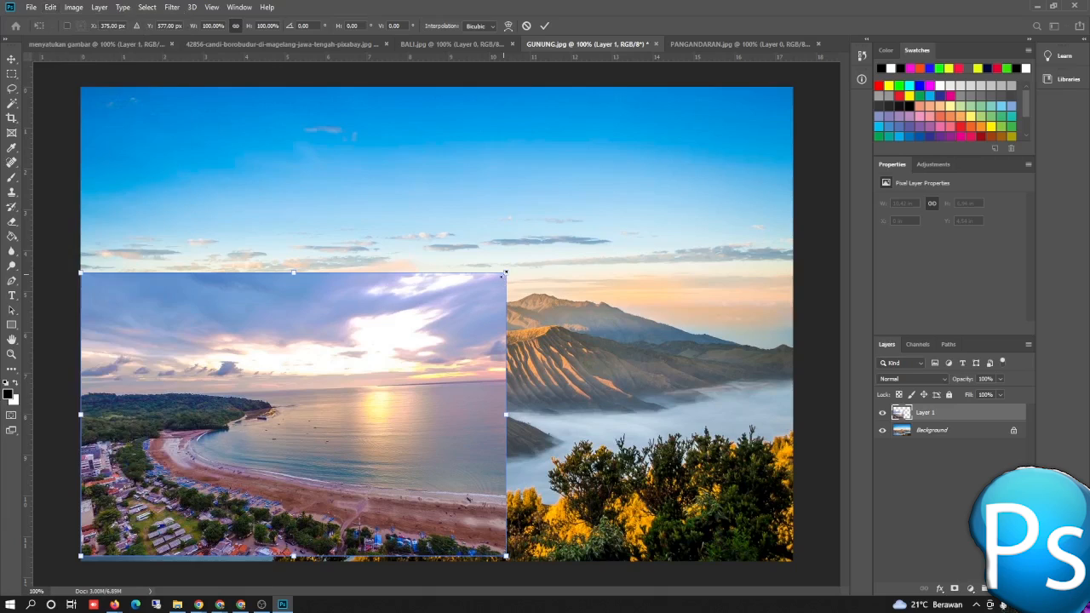
drag(549, 253, 667, 194)
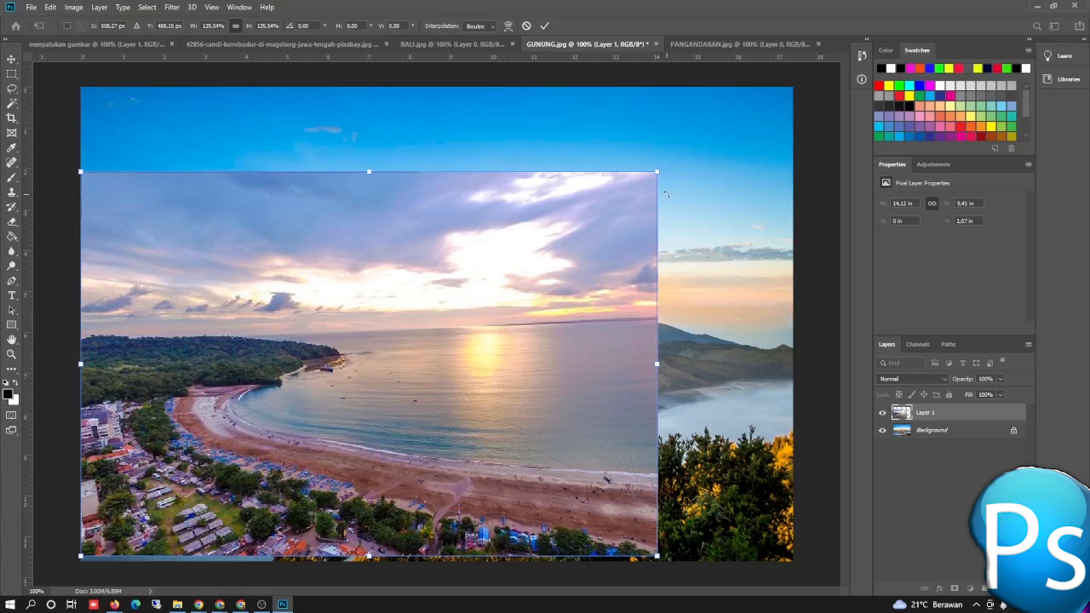
key(Return)
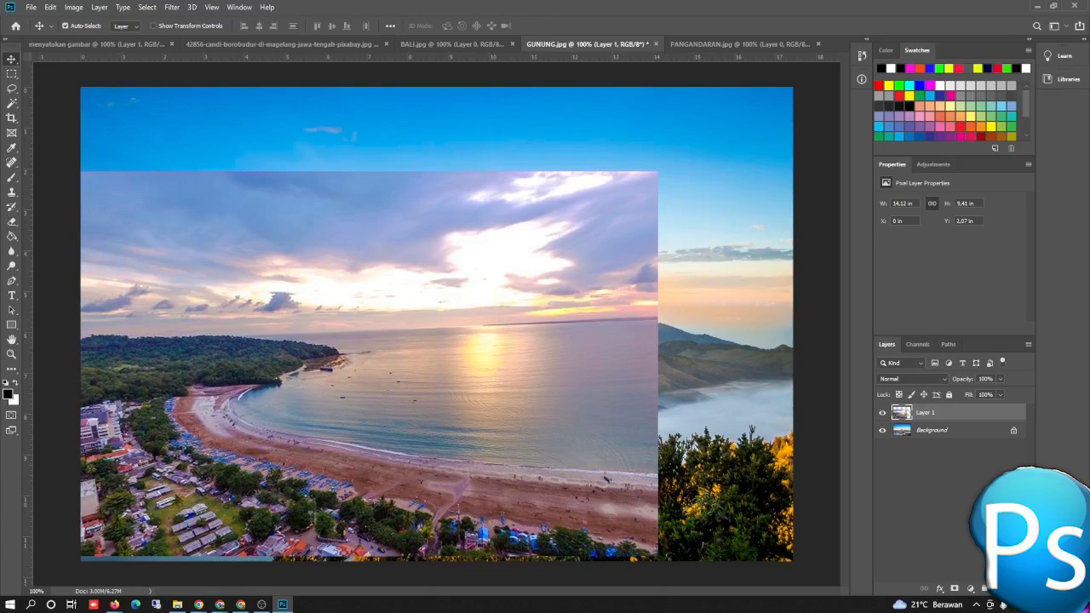
- Convert the GUNUNG background into an editable layer named Layer 0 and add a layer mask to Layer 1
double_click(952, 437)
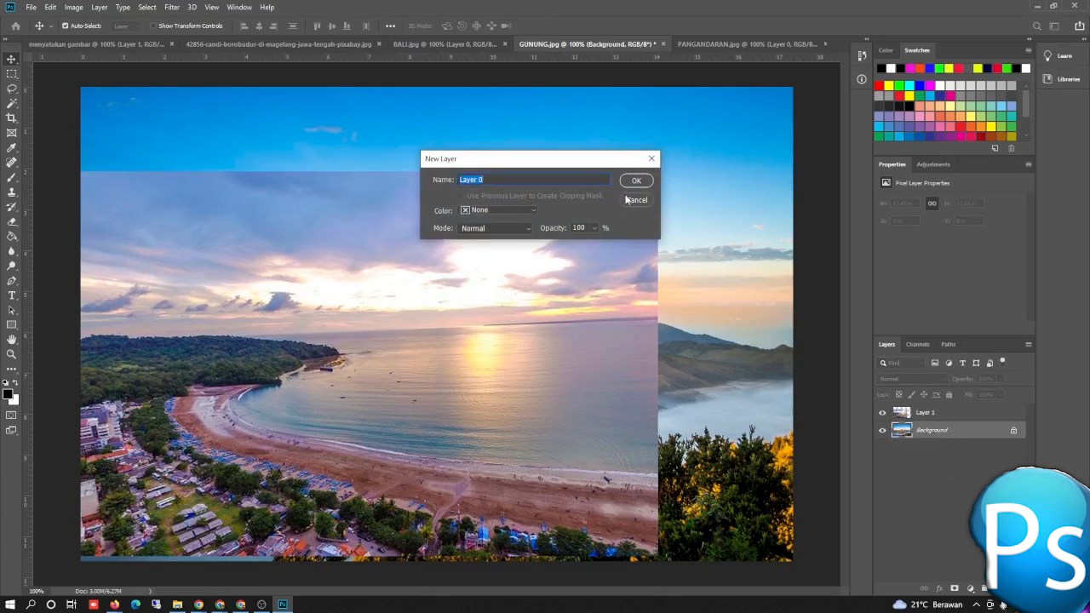
click(637, 181)
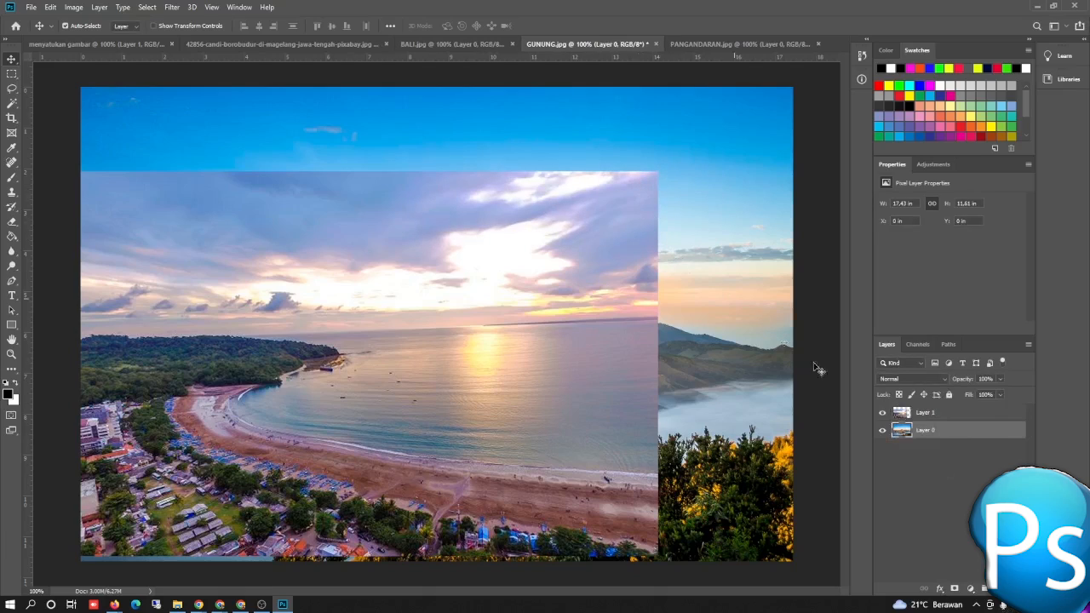
click(917, 419)
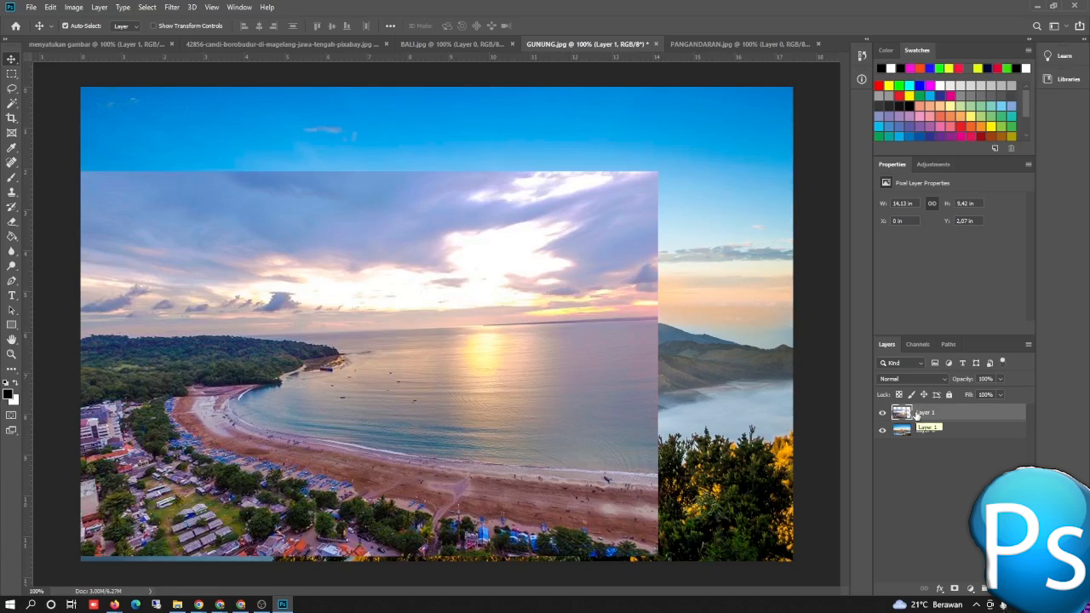
click(954, 589)
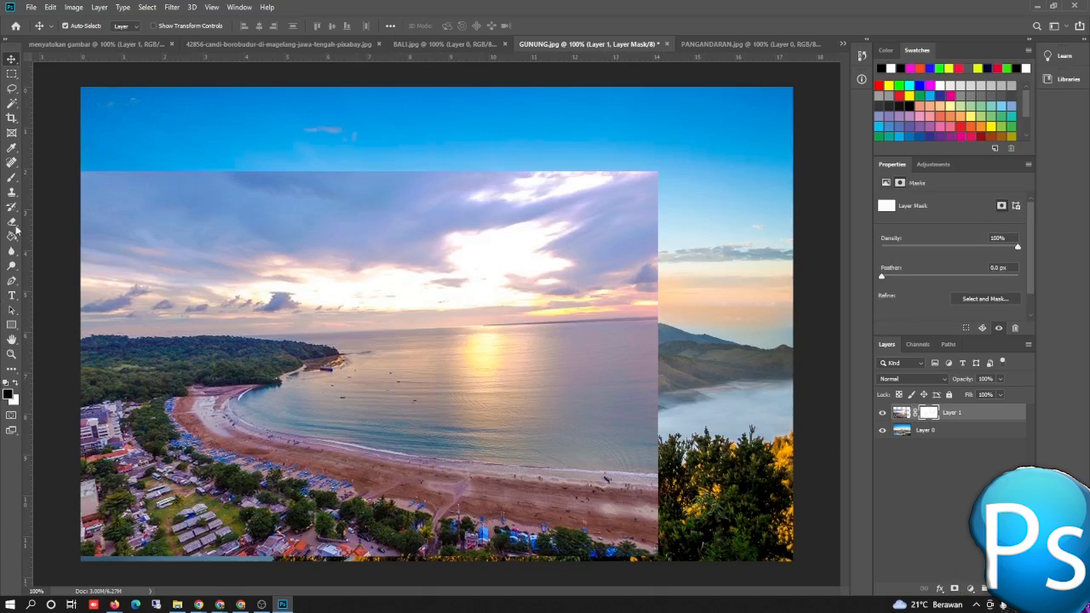
- Activate the Brush tool and set its size to 480 px for painting on Layer 1's mask
click(11, 178)
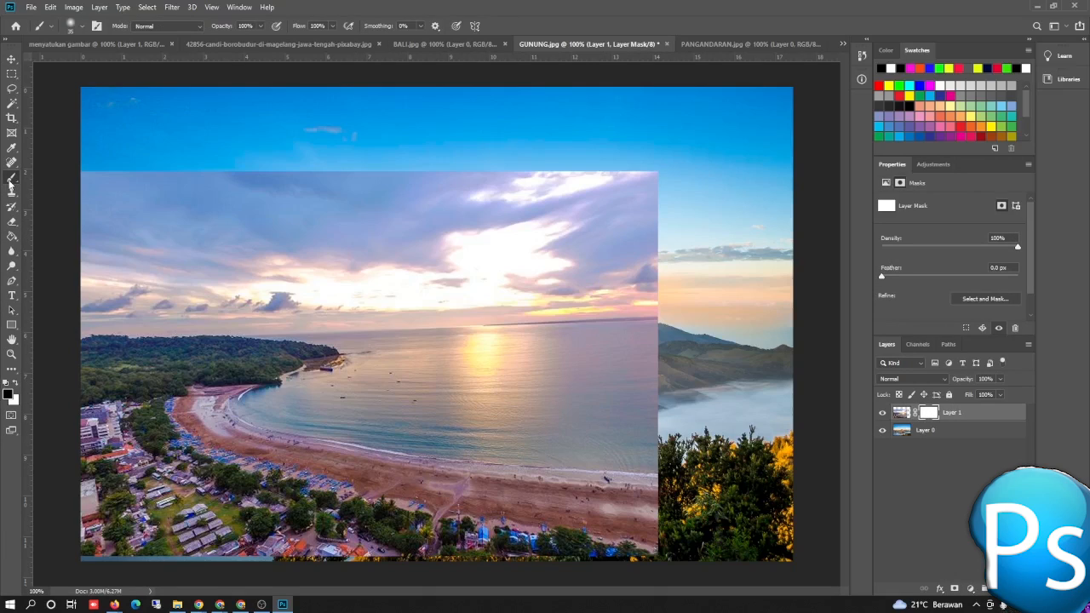
click(82, 27)
drag(77, 65, 108, 65)
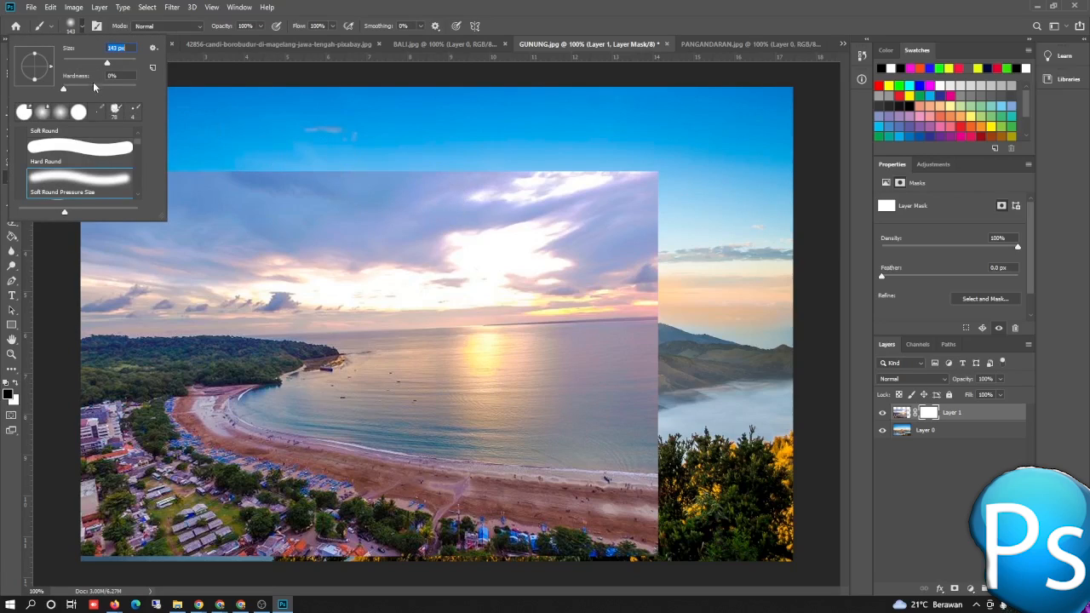
drag(124, 67, 129, 66)
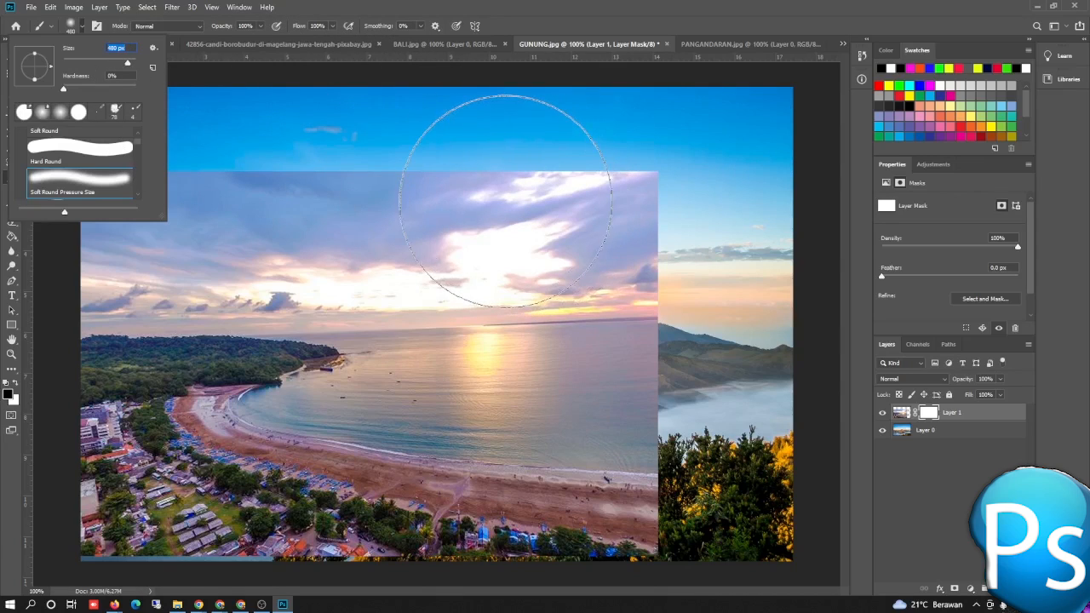
key(BackSpace)
text([[[[[[[[[)
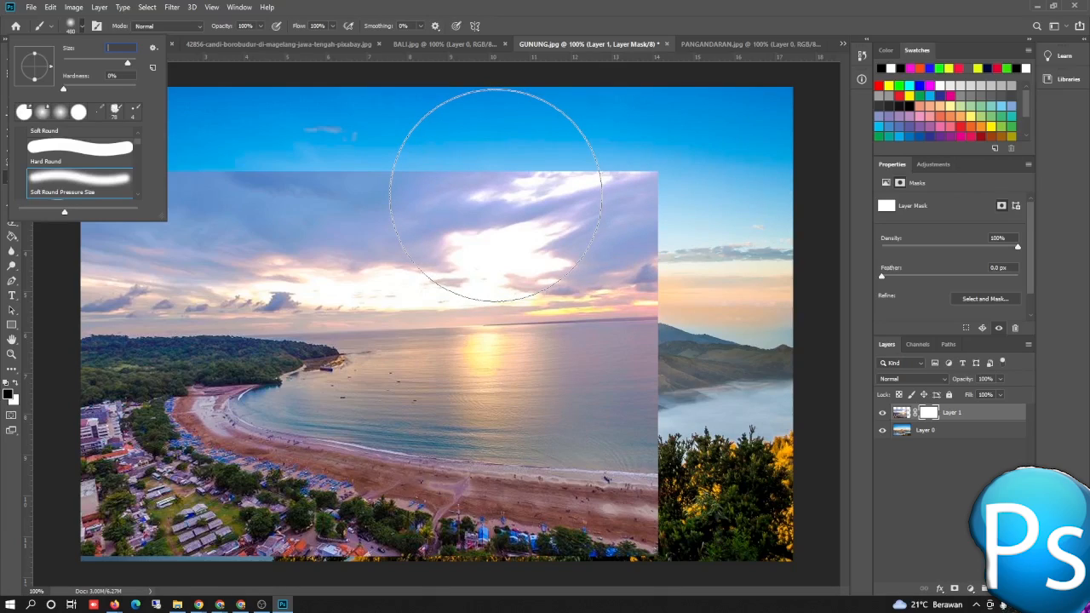
click(82, 25)
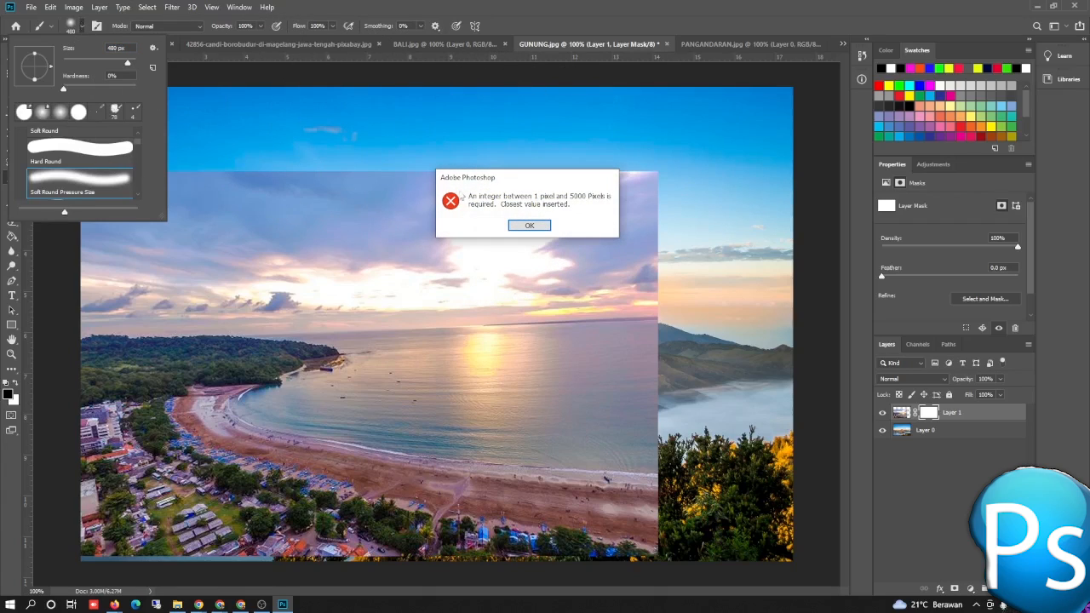
click(542, 224)
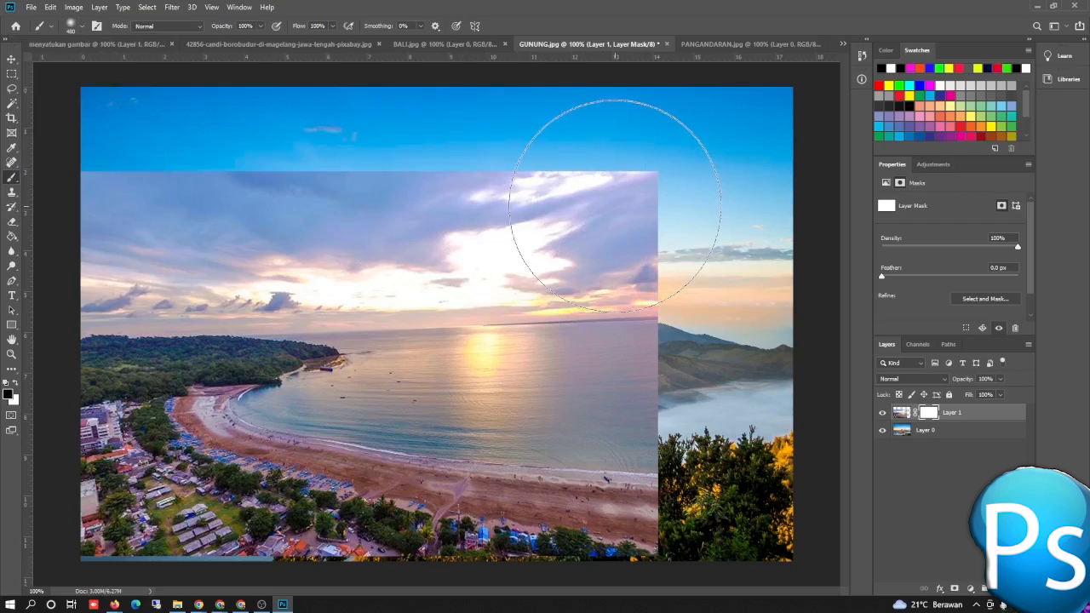
- Reduce the soft brush's size to 300 px for painting on Layer 1's mask
key(bracketleft)
key(bracketleft)
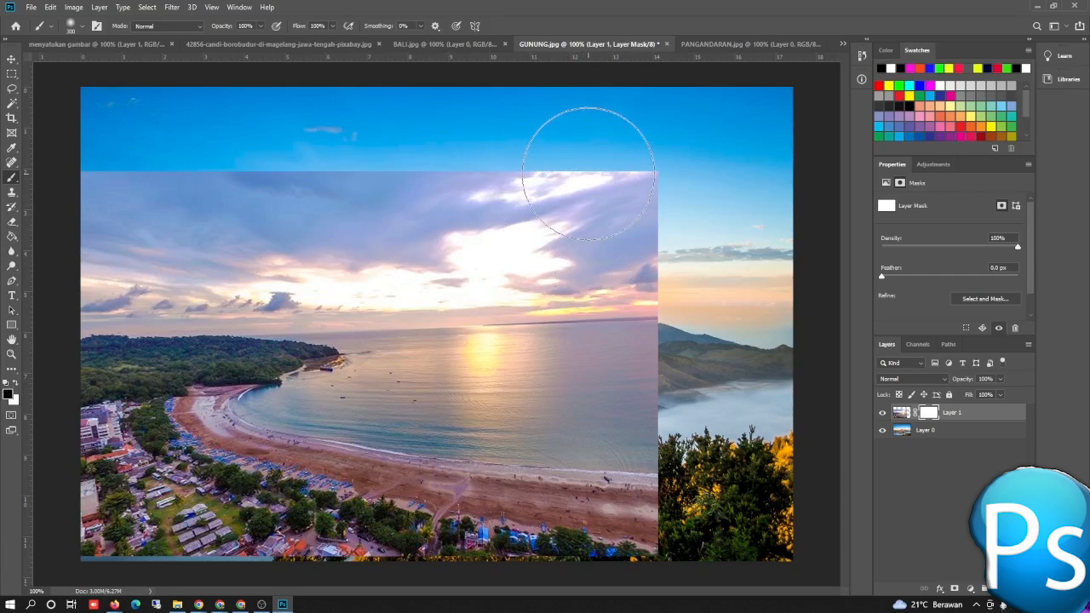
- Try to blend the beach photo's right side into the mountain scene by painting black on Layer 1's mask
mouse_move(589, 173)
mouse_down()
mouse_move(643, 196)
mouse_move(698, 277)
mouse_move(636, 235)
mouse_move(651, 268)
mouse_move(638, 314)
mouse_move(596, 333)
mouse_move(676, 326)
mouse_move(709, 355)
mouse_move(723, 541)
mouse_move(727, 477)
mouse_move(719, 523)
mouse_move(647, 548)
mouse_move(722, 425)
mouse_move(706, 481)
mouse_move(671, 537)
mouse_move(639, 545)
mouse_move(701, 441)
mouse_move(697, 509)
mouse_move(667, 528)
mouse_move(600, 539)
mouse_move(474, 523)
mouse_move(675, 477)
mouse_up()
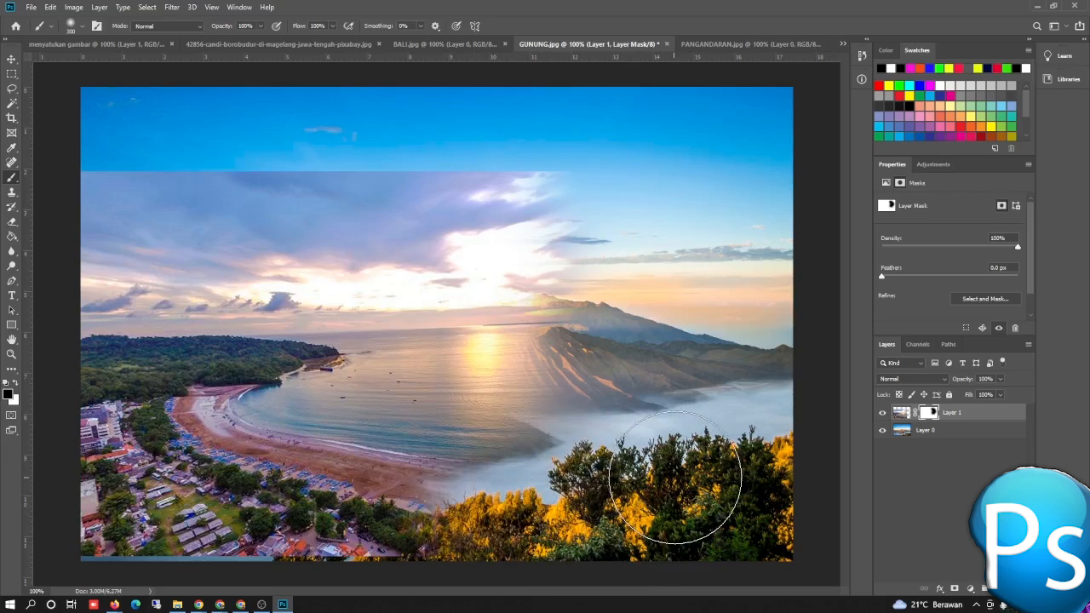
mouse_move(523, 207)
mouse_down()
mouse_move(187, 170)
mouse_move(104, 187)
mouse_move(96, 205)
mouse_move(380, 179)
mouse_move(586, 205)
mouse_move(586, 255)
mouse_move(515, 325)
mouse_move(428, 319)
mouse_move(395, 305)
mouse_move(454, 318)
mouse_move(377, 301)
mouse_move(450, 337)
mouse_move(541, 311)
mouse_move(707, 348)
mouse_move(710, 337)
mouse_move(670, 293)
mouse_move(674, 322)
mouse_move(705, 351)
mouse_move(723, 415)
mouse_move(517, 517)
mouse_move(559, 525)
mouse_move(618, 510)
mouse_move(725, 505)
mouse_up()
key(ctrl+z)
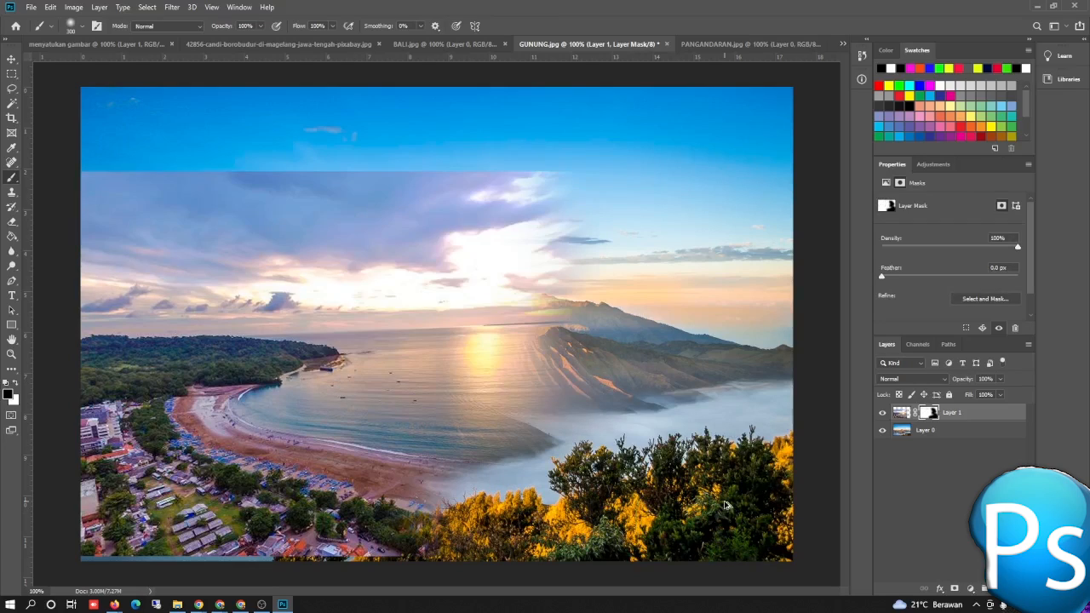
- Revert the document to the Add Layer Mask history state, discarding the brush strokes on Layer 1's mask
click(862, 56)
click(757, 75)
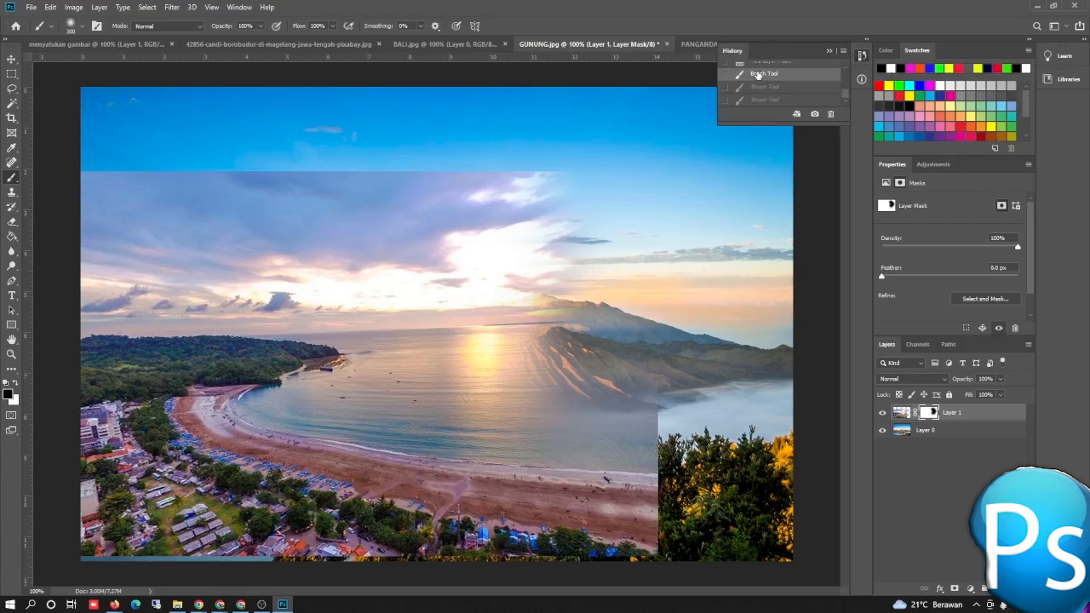
scroll(757, 75, up, 1)
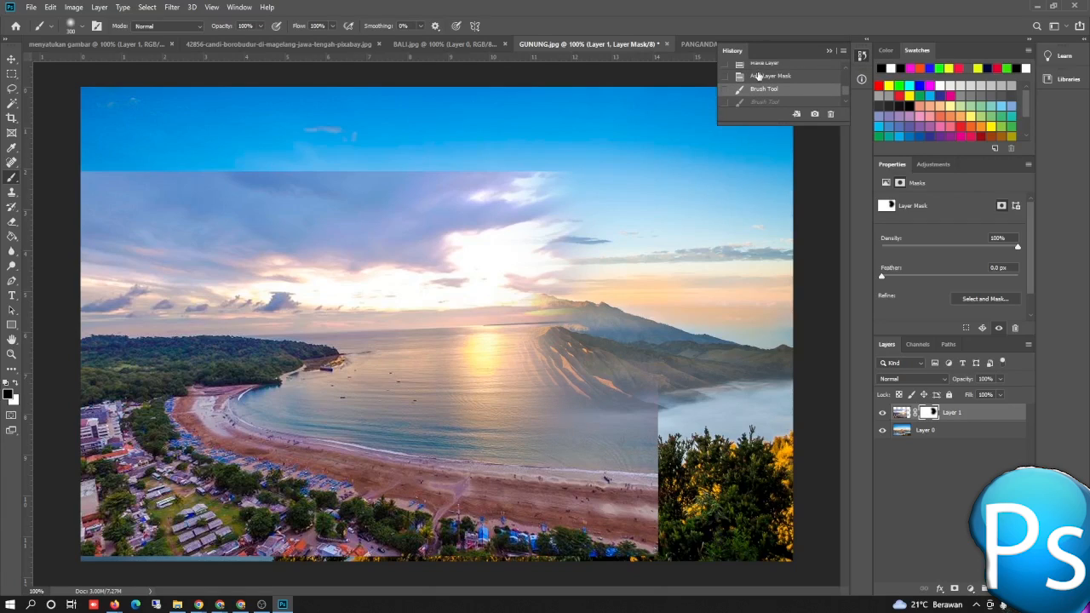
click(757, 75)
- Paint black on Layer 1's mask over the beach photo's sky, horizon and right side to reveal the mountains, mist and bushes beneath
mouse_move(647, 181)
mouse_down()
mouse_move(508, 157)
mouse_move(110, 150)
mouse_up()
mouse_move(400, 154)
mouse_down()
mouse_move(654, 165)
mouse_move(711, 252)
mouse_move(730, 341)
mouse_move(704, 290)
mouse_move(721, 343)
mouse_move(727, 489)
mouse_move(714, 545)
mouse_move(719, 521)
mouse_move(695, 540)
mouse_move(711, 426)
mouse_move(702, 273)
mouse_move(696, 310)
mouse_move(566, 258)
mouse_move(423, 237)
mouse_move(465, 242)
mouse_move(524, 270)
mouse_move(431, 254)
mouse_move(553, 332)
mouse_move(308, 244)
mouse_move(156, 223)
mouse_move(76, 224)
mouse_move(318, 192)
mouse_move(437, 245)
mouse_move(439, 283)
mouse_move(558, 346)
mouse_move(662, 366)
mouse_move(552, 346)
mouse_move(606, 341)
mouse_move(608, 430)
mouse_move(676, 451)
mouse_move(766, 451)
mouse_up()
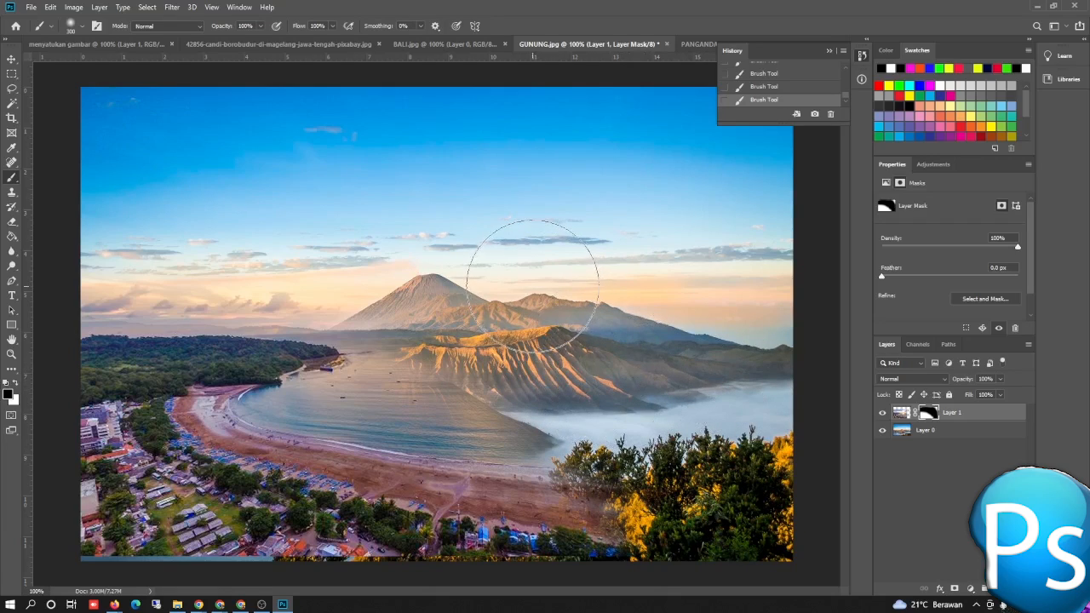
- Reduce the brush to 125 px and mask out the remaining sea over the foreground volcano and smoking crater, plus the beach edge over the bushes
key(bracketleft)
key(bracketleft)
key(bracketleft)
key(bracketleft)
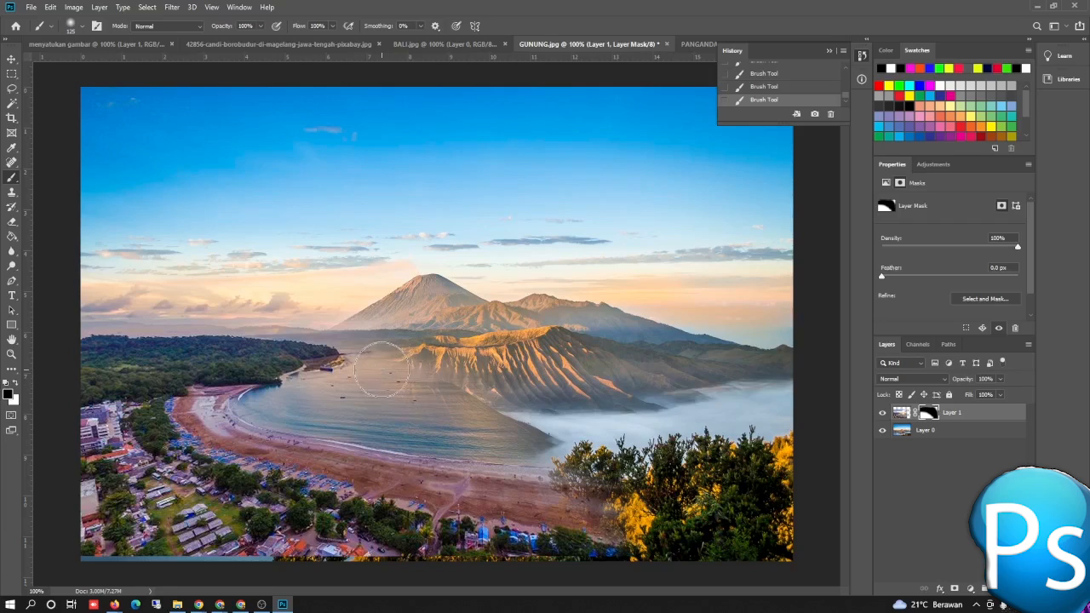
mouse_move(471, 415)
mouse_down()
mouse_move(540, 443)
mouse_move(478, 426)
mouse_move(456, 400)
mouse_move(417, 383)
mouse_move(393, 393)
mouse_move(464, 430)
mouse_move(397, 424)
mouse_move(386, 402)
mouse_move(380, 423)
mouse_move(549, 431)
mouse_move(419, 410)
mouse_move(338, 437)
mouse_up()
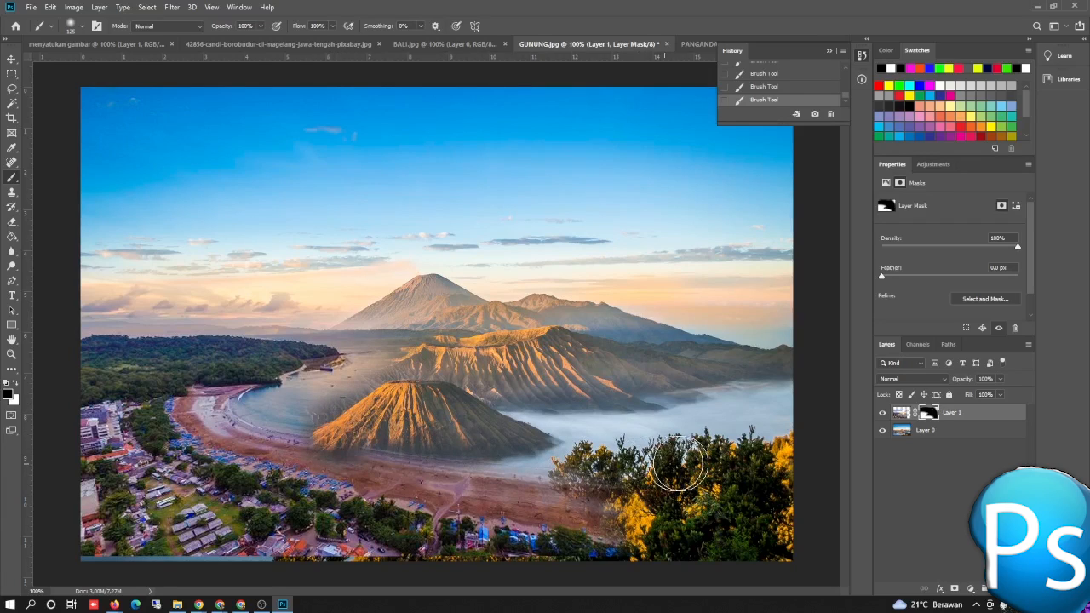
mouse_move(331, 428)
mouse_down()
mouse_move(284, 404)
mouse_move(346, 398)
mouse_move(334, 409)
mouse_move(379, 381)
mouse_move(369, 329)
mouse_move(381, 364)
mouse_up()
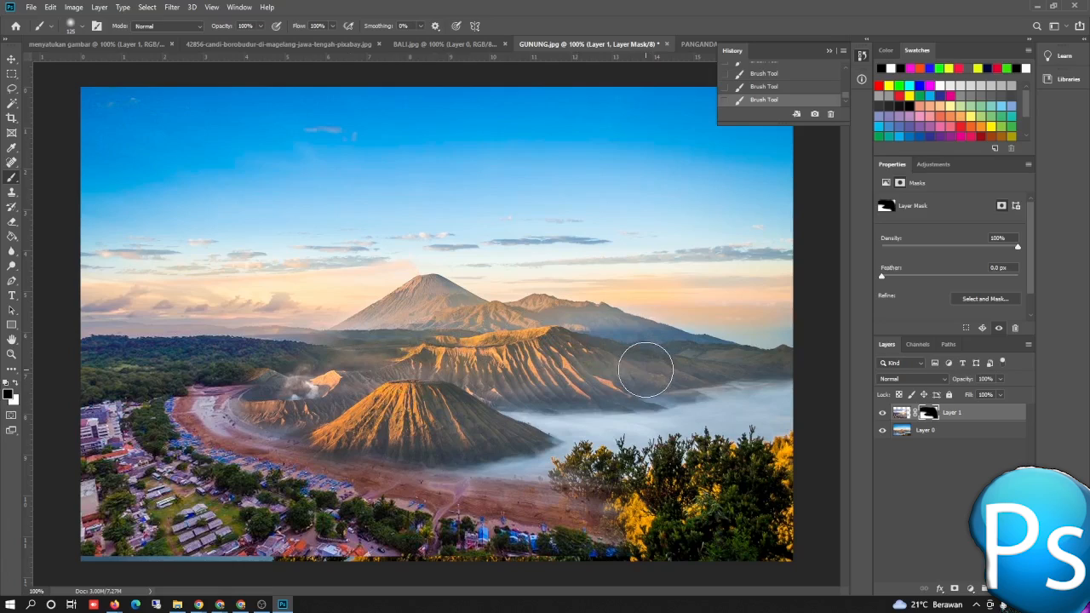
mouse_move(596, 486)
mouse_down()
mouse_move(561, 491)
mouse_move(616, 538)
mouse_move(605, 531)
mouse_move(612, 494)
mouse_move(576, 487)
mouse_move(628, 526)
mouse_move(622, 515)
mouse_move(609, 510)
mouse_move(605, 540)
mouse_up()
key(ctrl+z)
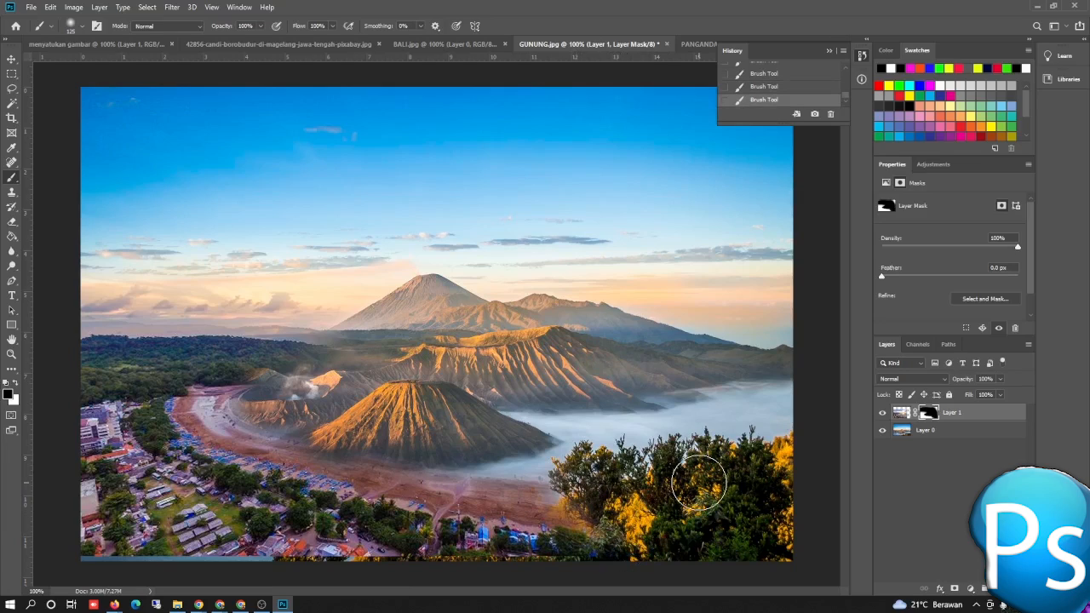